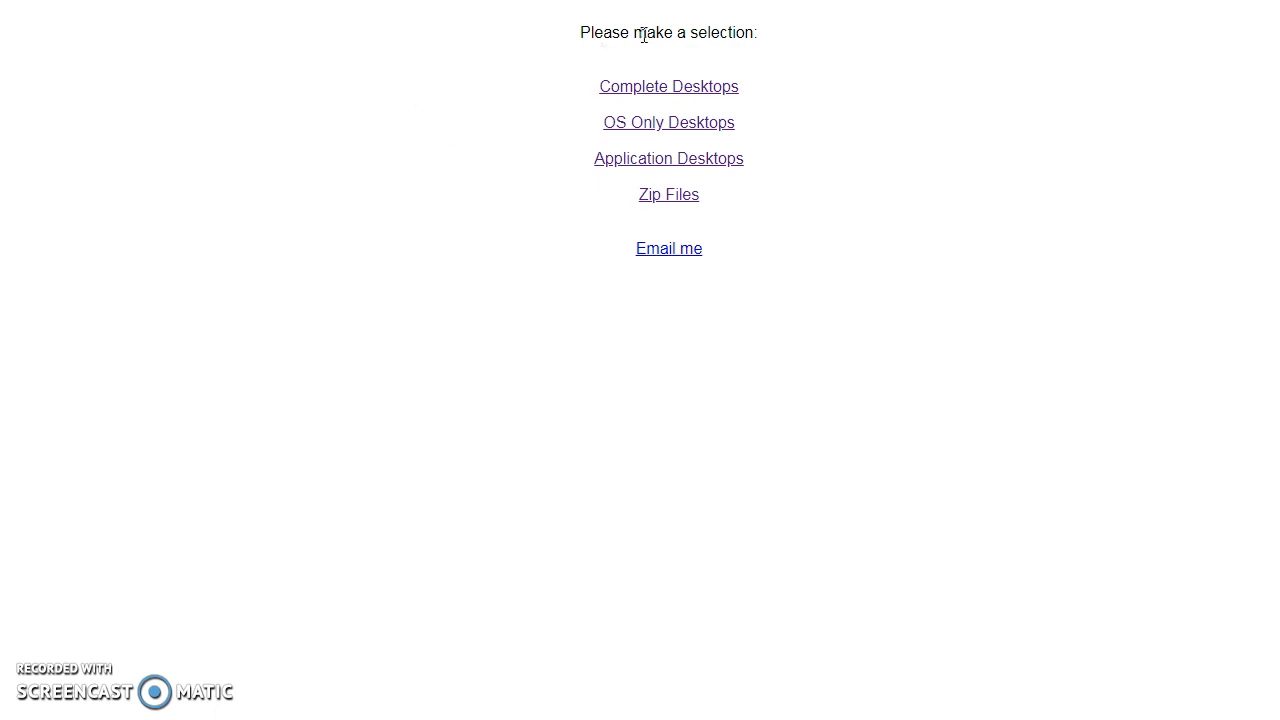
Open the Complete Desktops page and look through the available Windows and Macintosh virtual desktops.
left_click(650, 88)
scroll(538, 248, "down", 1)
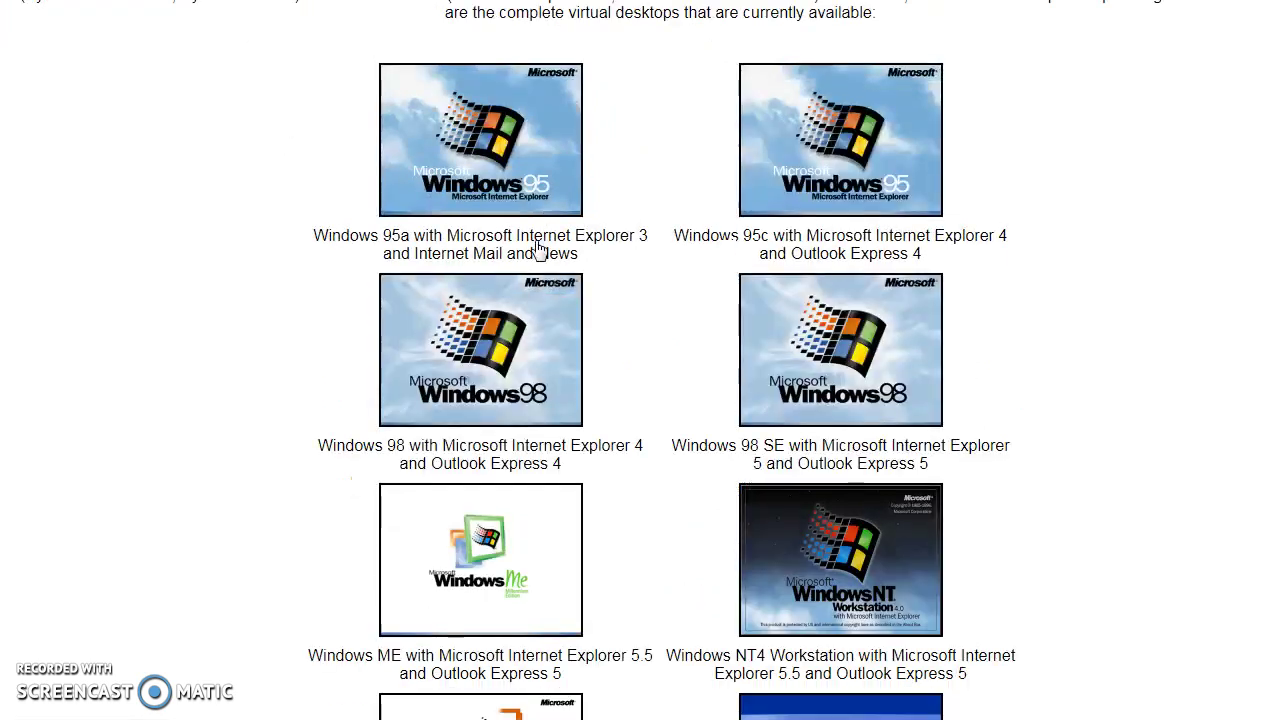
scroll(538, 248, "down", 8)
scroll(550, 220, "up", 8)
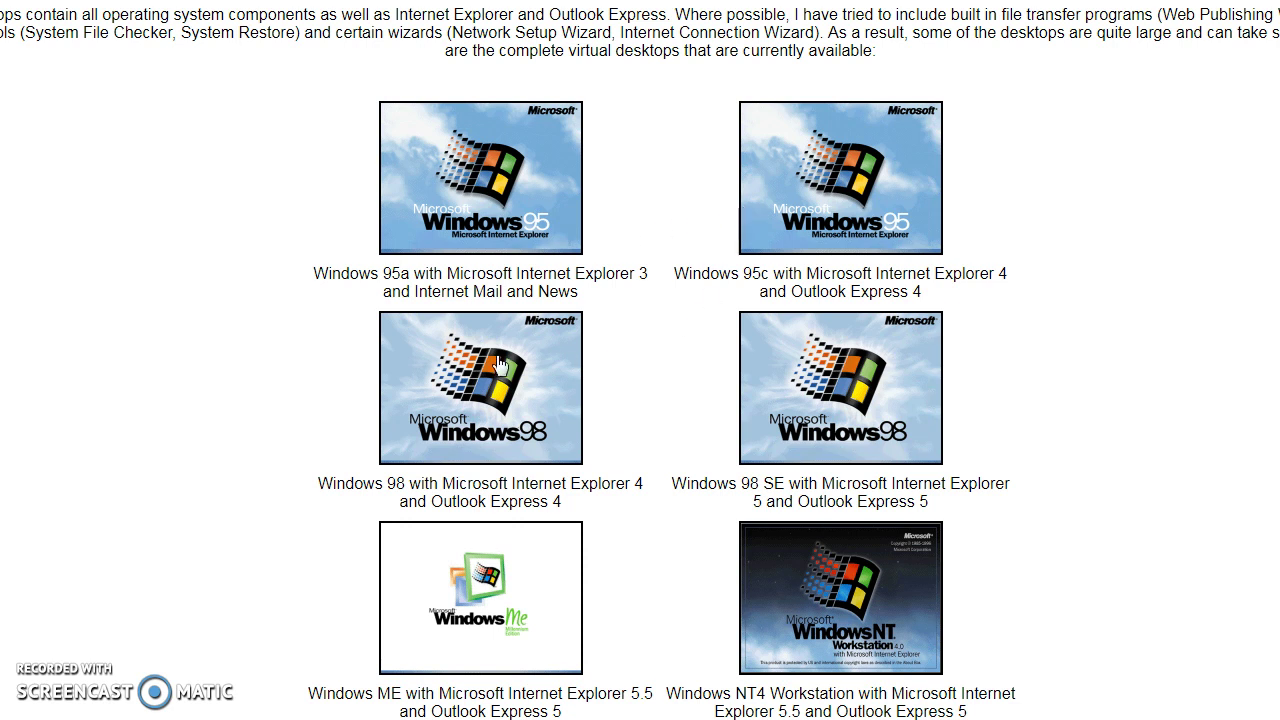
scroll(512, 405, "down", 2)
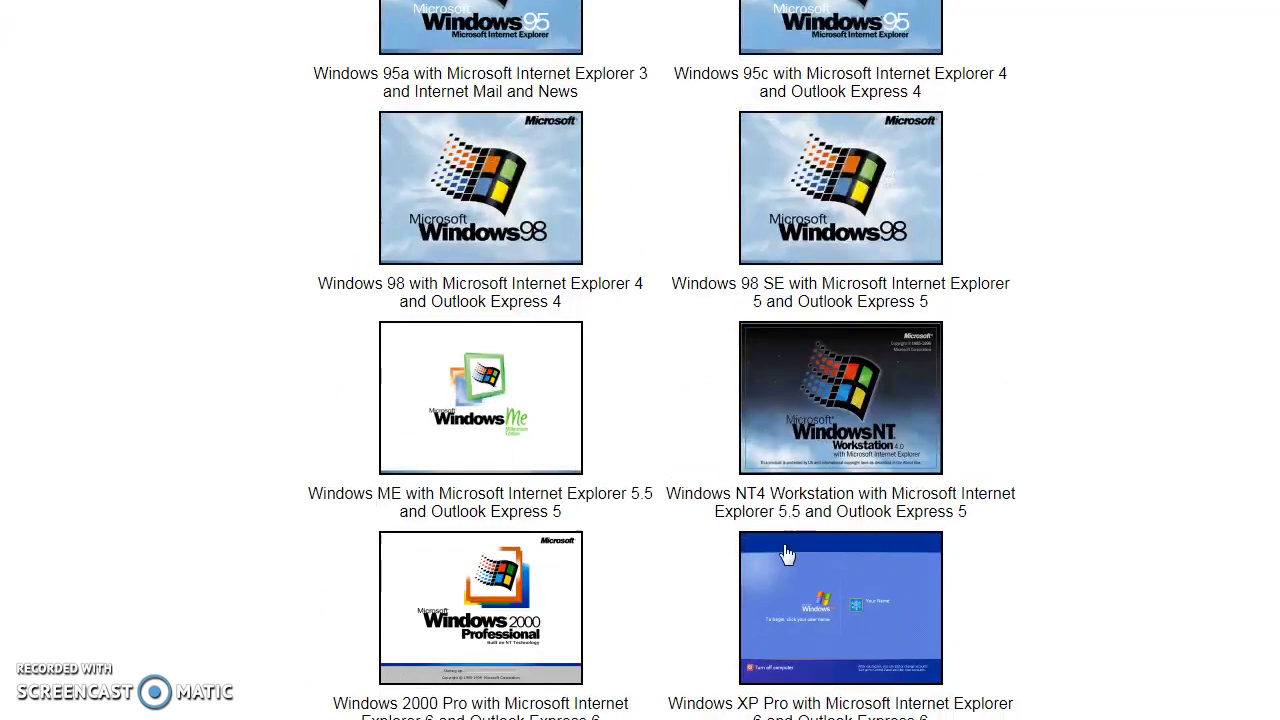
scroll(793, 530, "down", 3)
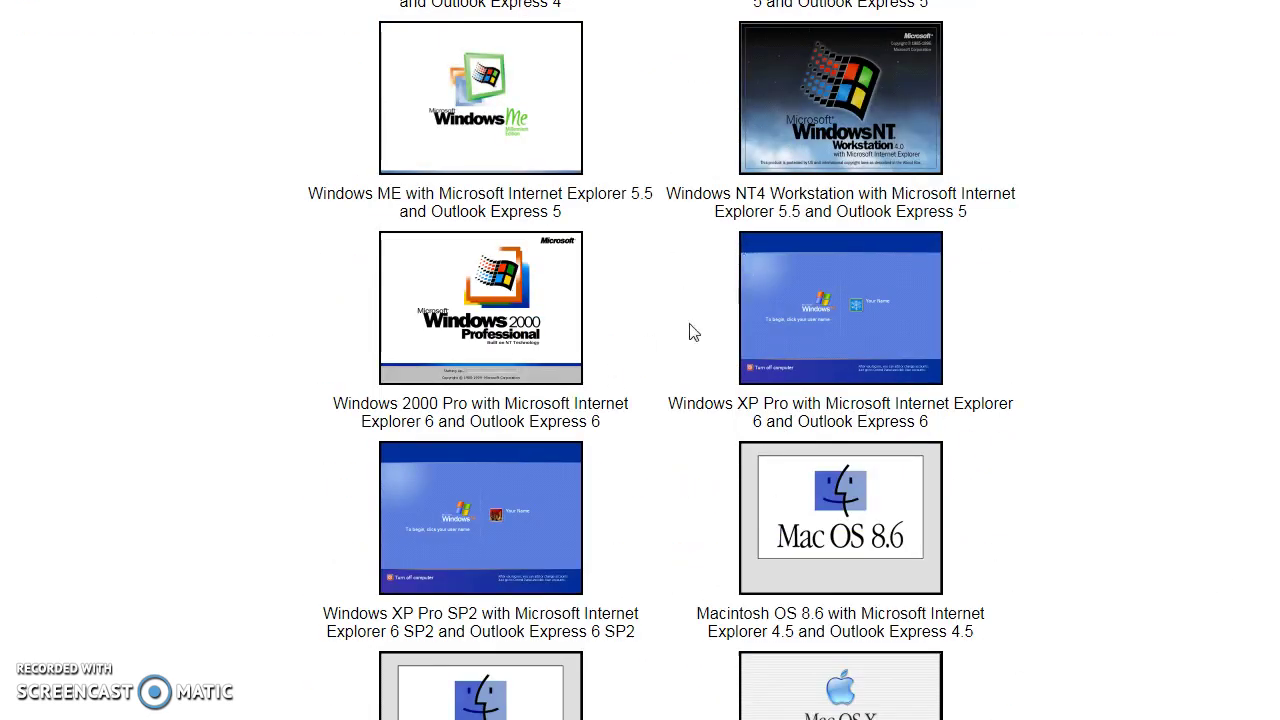
scroll(803, 560, "down", 3)
scroll(940, 373, "up", 8)
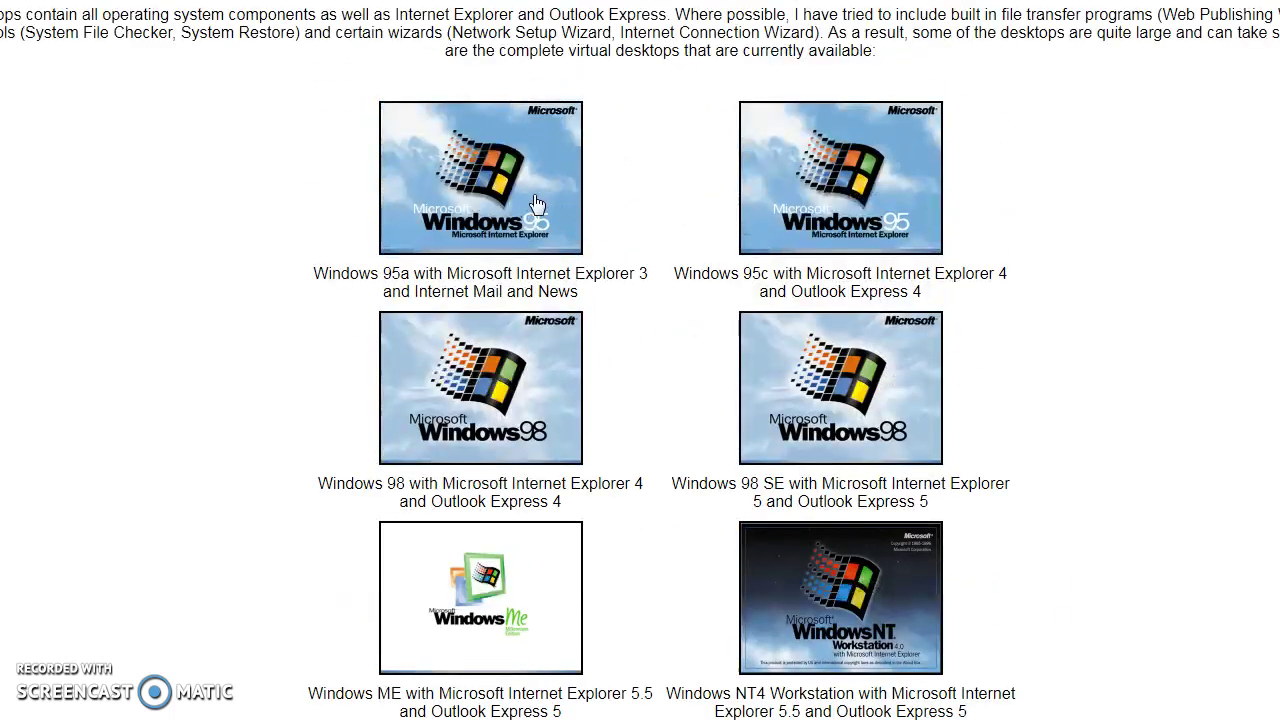
Launch the Windows 95a virtual desktop with Internet Explorer 3 and Internet Mail and News.
left_click(536, 200)
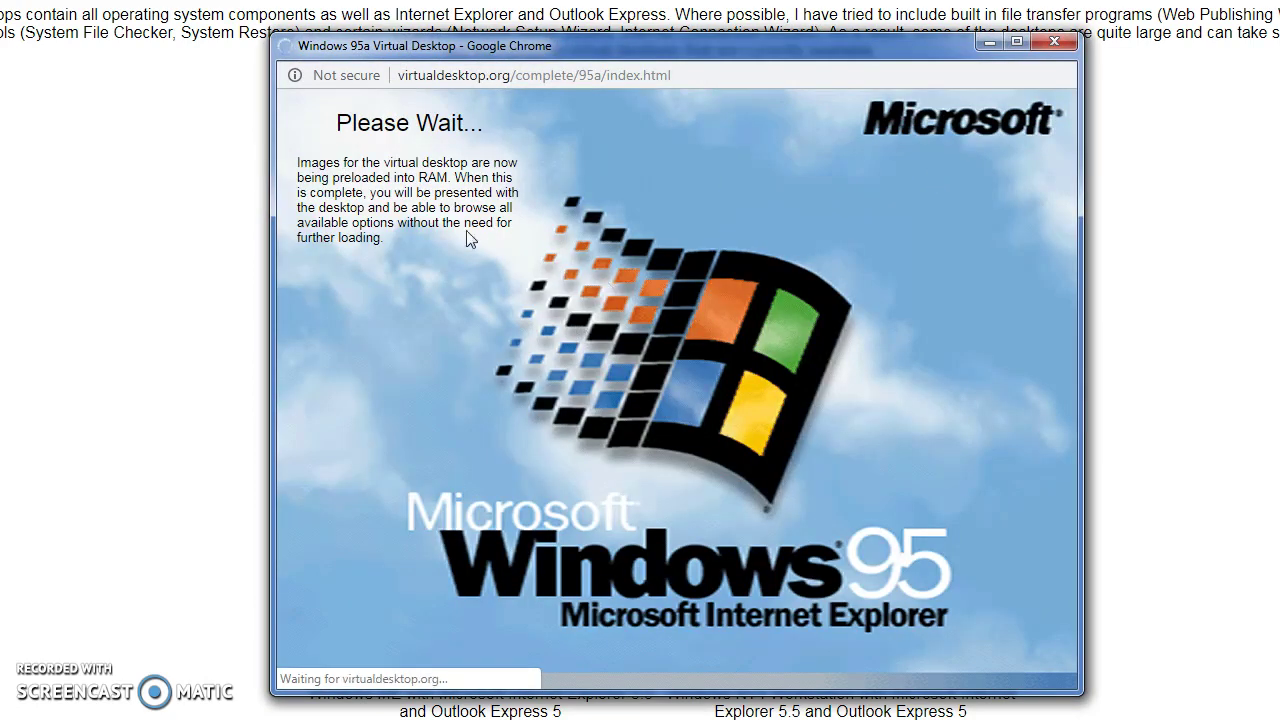
left_click_drag(390, 165, 511, 181)
left_click(511, 181)
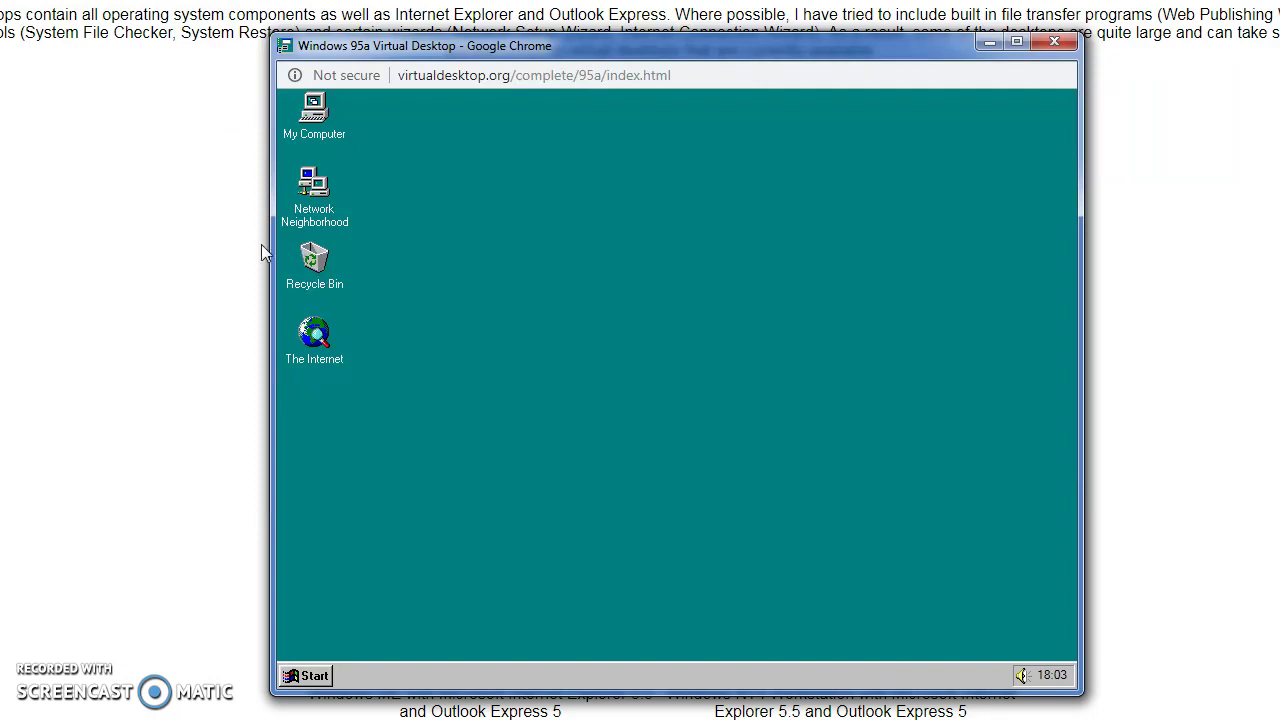
View the drives and folders in My Computer on the virtual desktop and close its window.
double_click(302, 122)
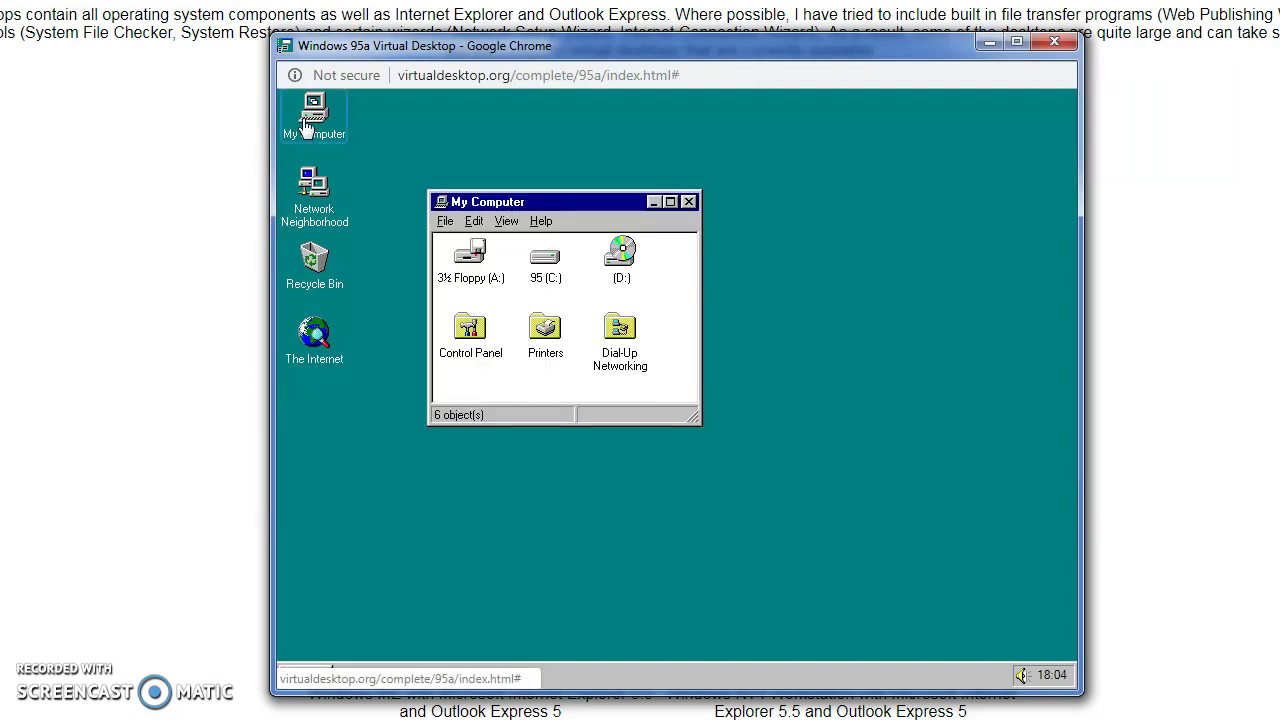
key("ctrl+a")
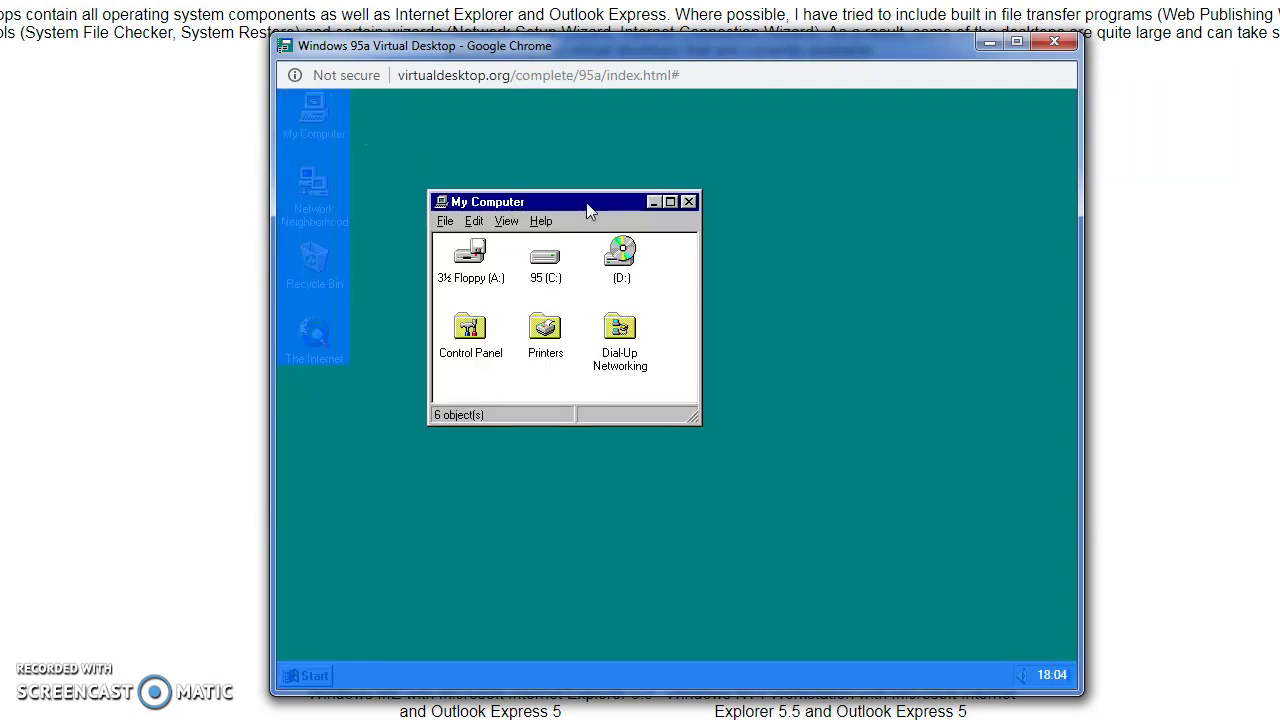
left_click(785, 225)
left_click_drag(318, 200, 472, 155)
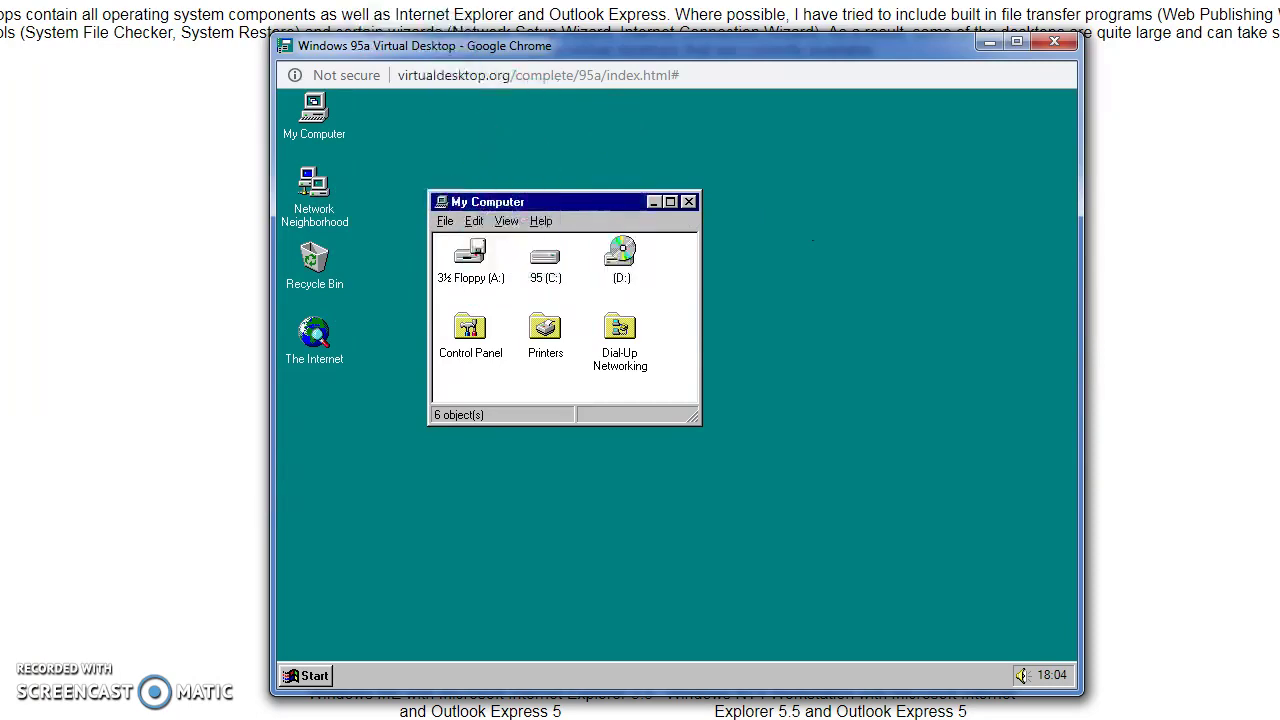
key("F11")
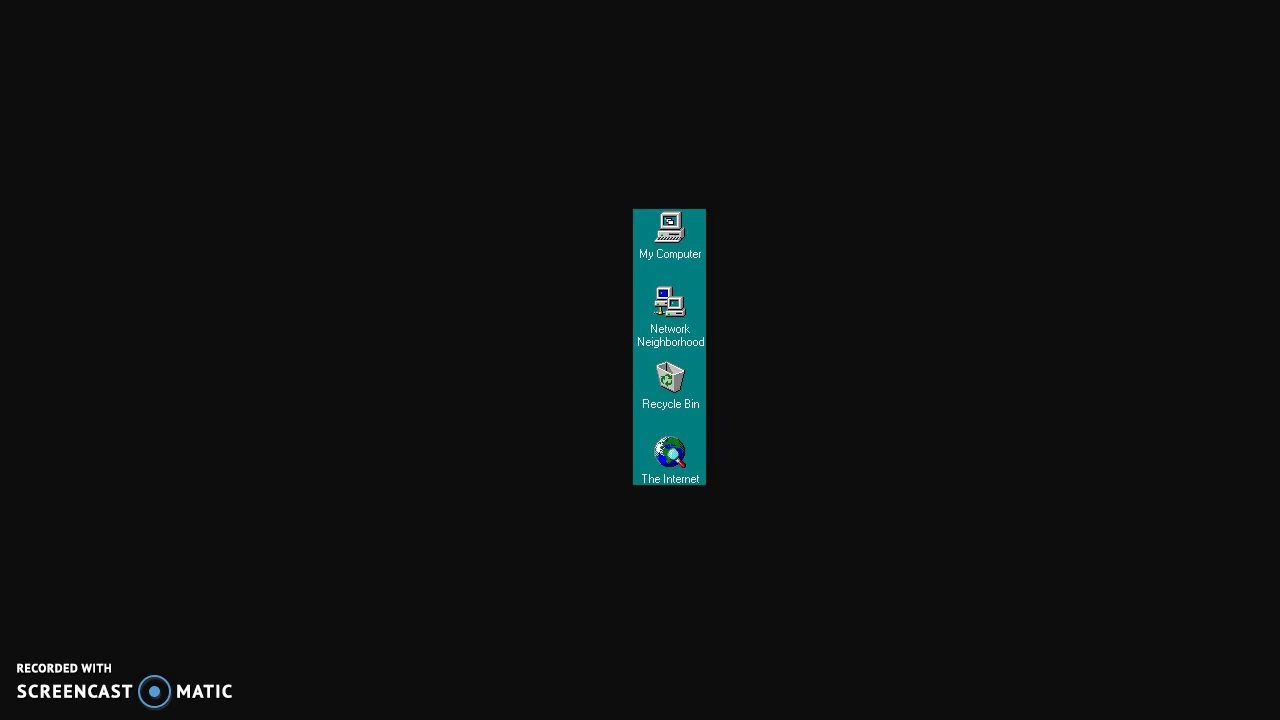
key("Escape")
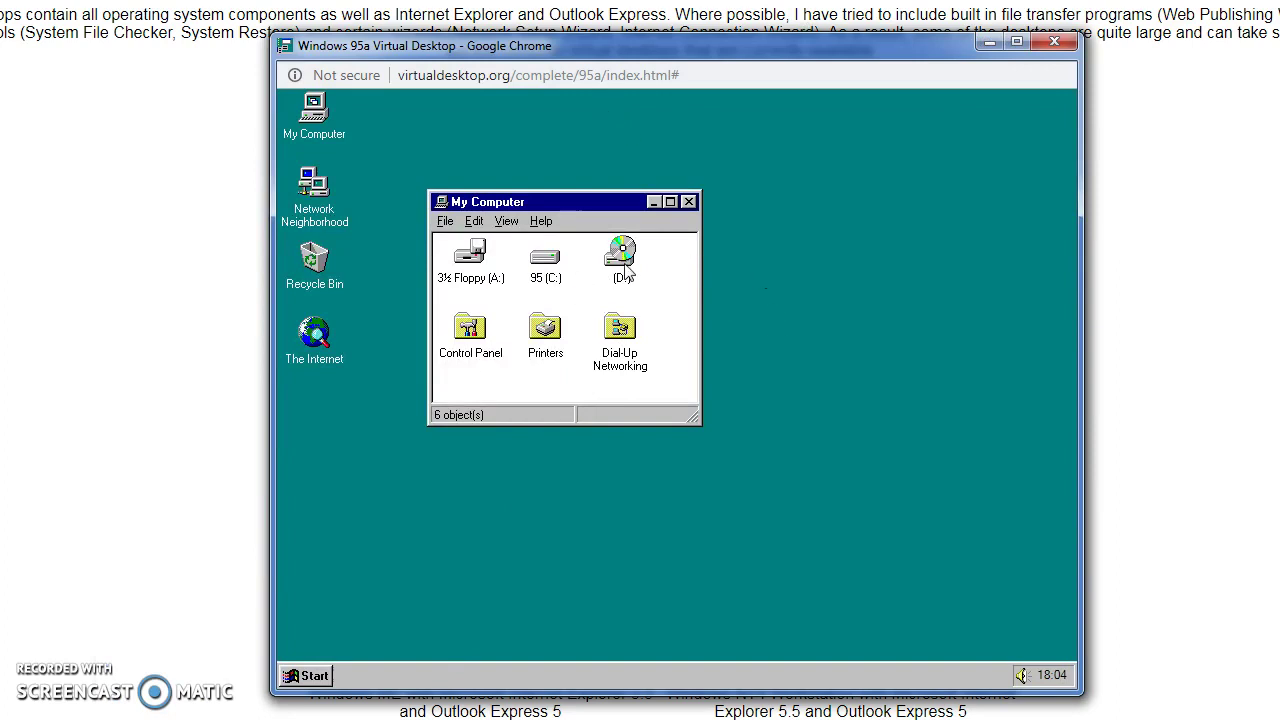
left_click_drag(604, 274, 686, 218)
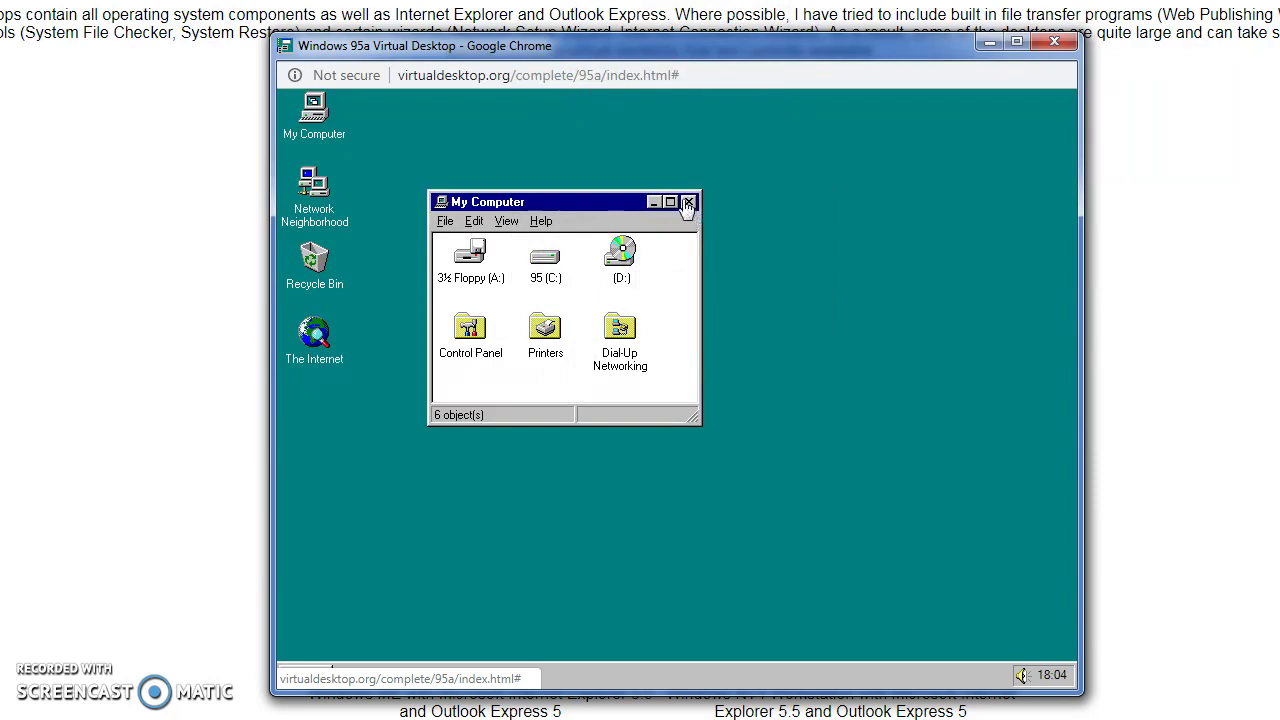
left_click(688, 201)
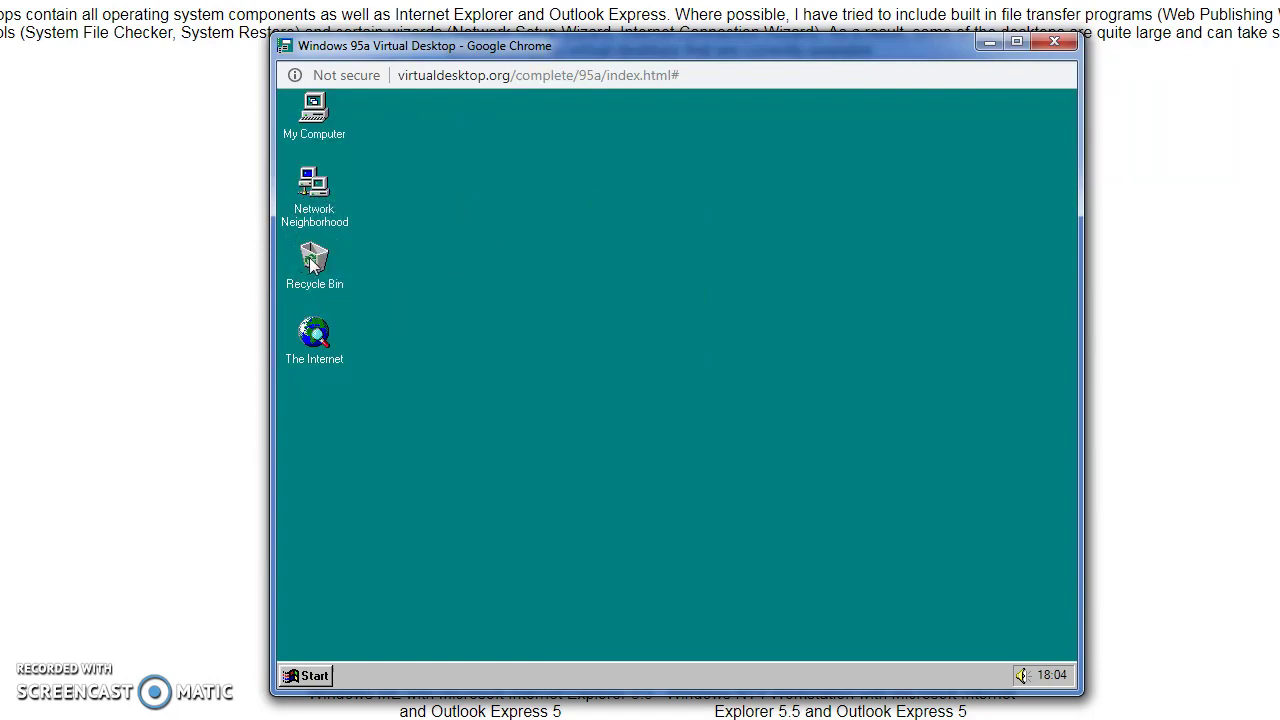
Open The Internet from the desktop to view the Internet Explorer window, and close it.
left_click(316, 677)
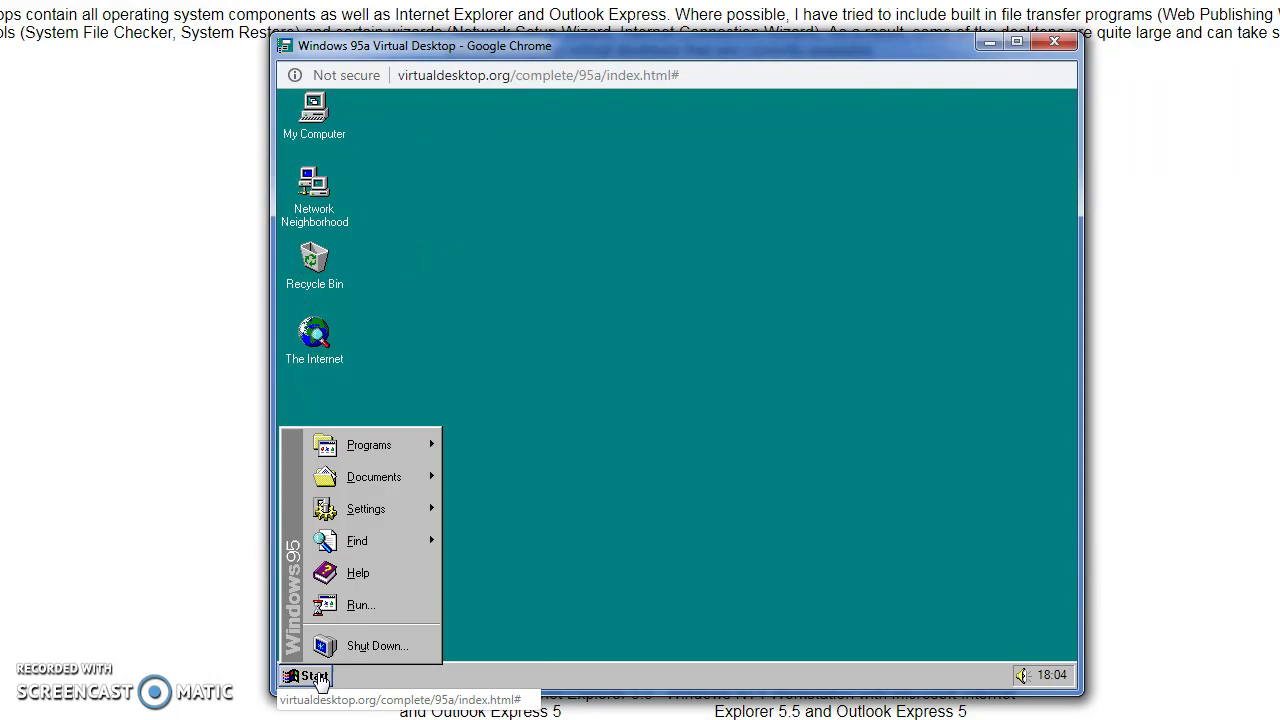
left_click(348, 386)
double_click(312, 333)
left_click(468, 117)
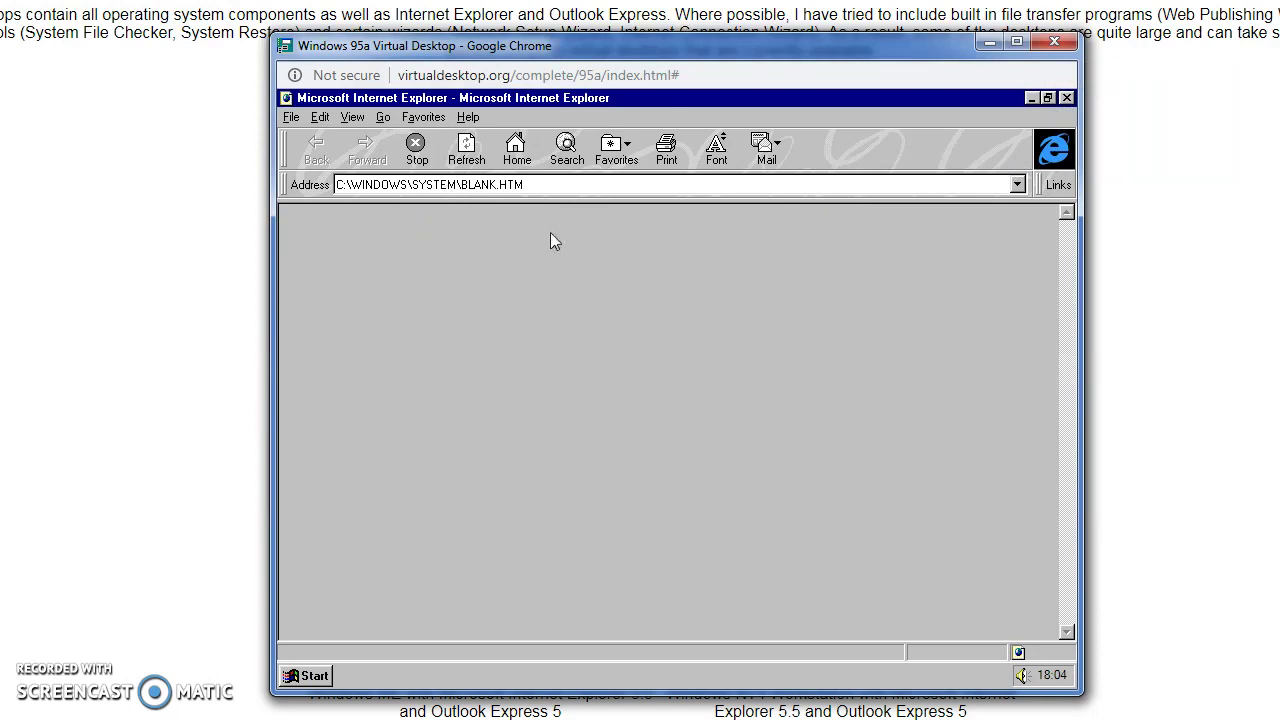
left_click(1064, 97)
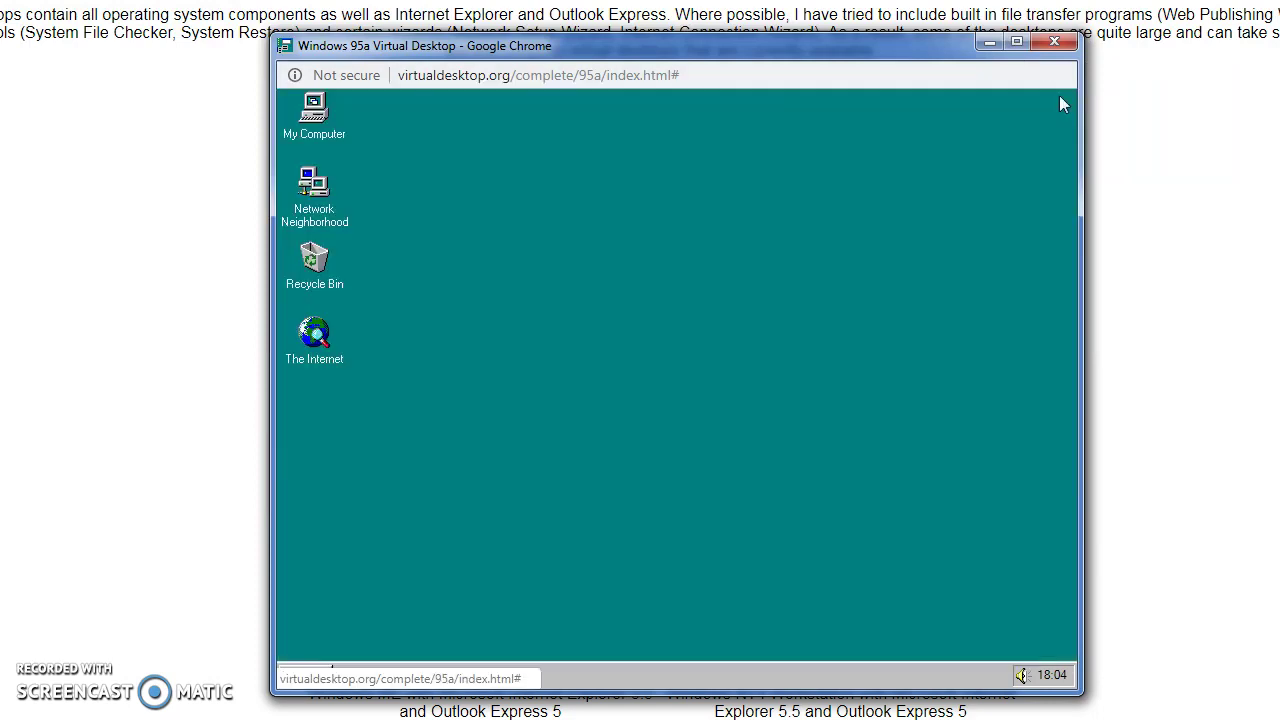
left_click(308, 676)
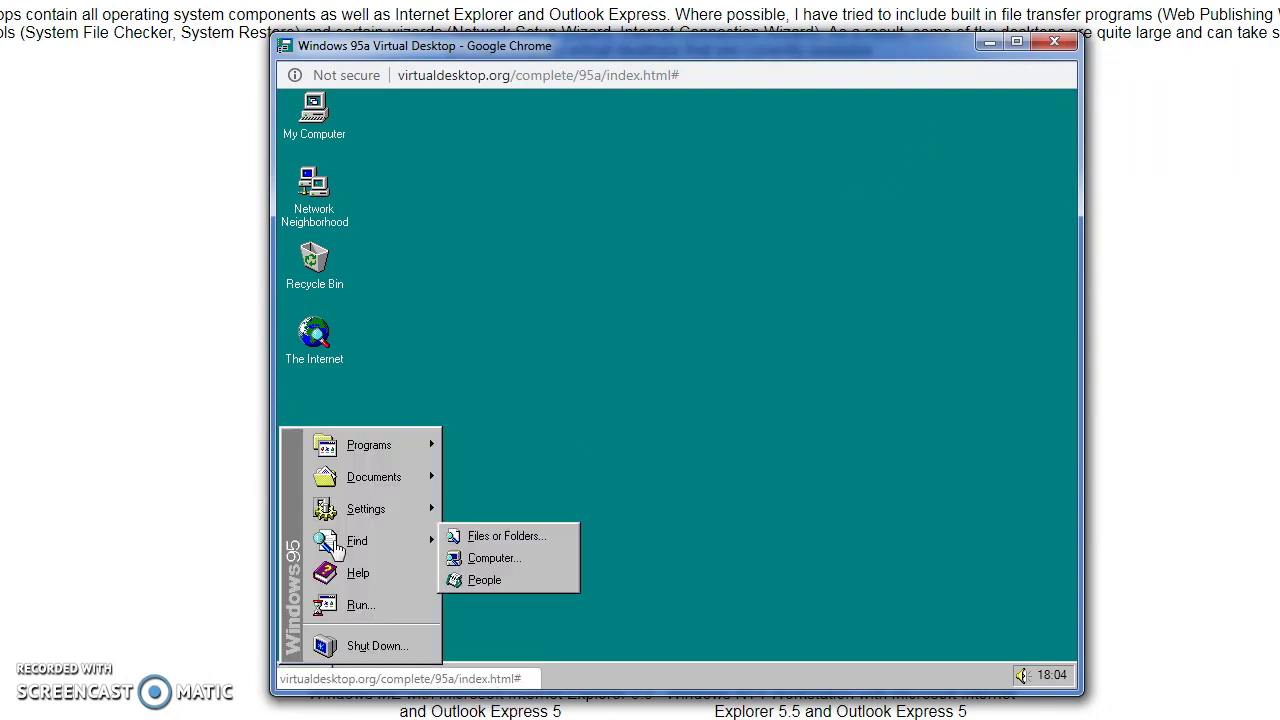
mouse_move(403, 449)
left_click(727, 227)
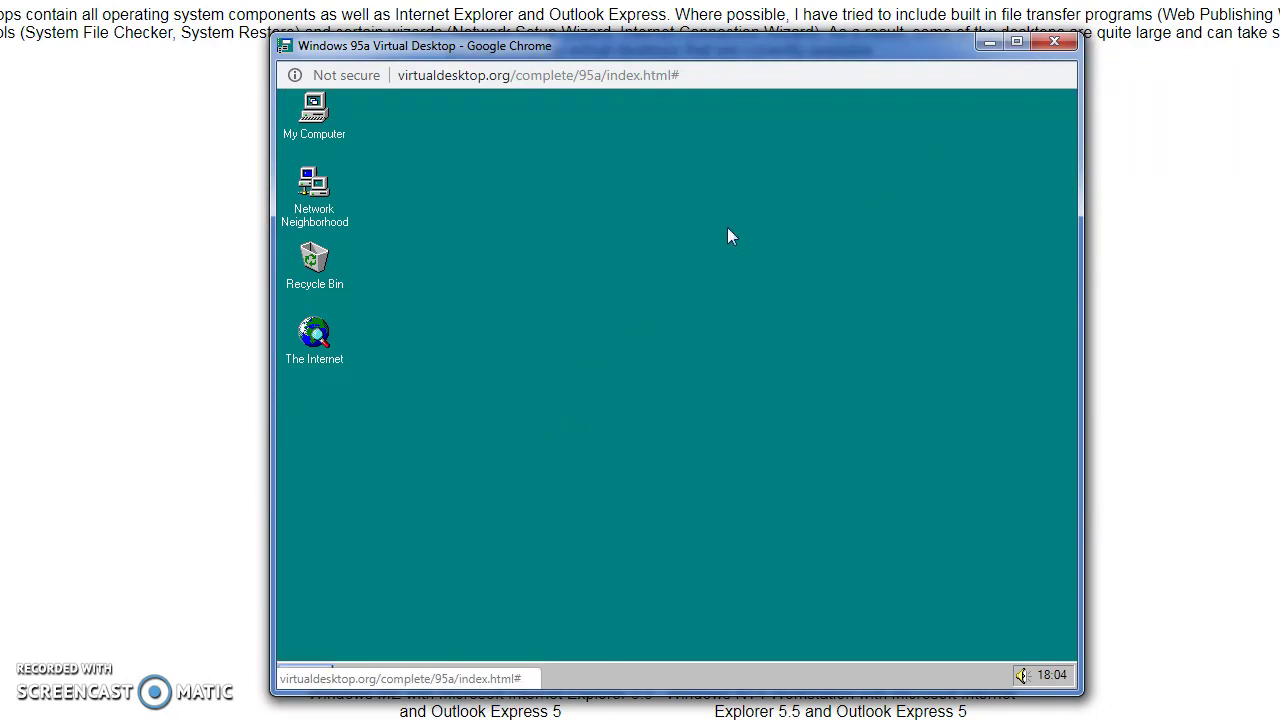
left_click(314, 678)
mouse_move(375, 445)
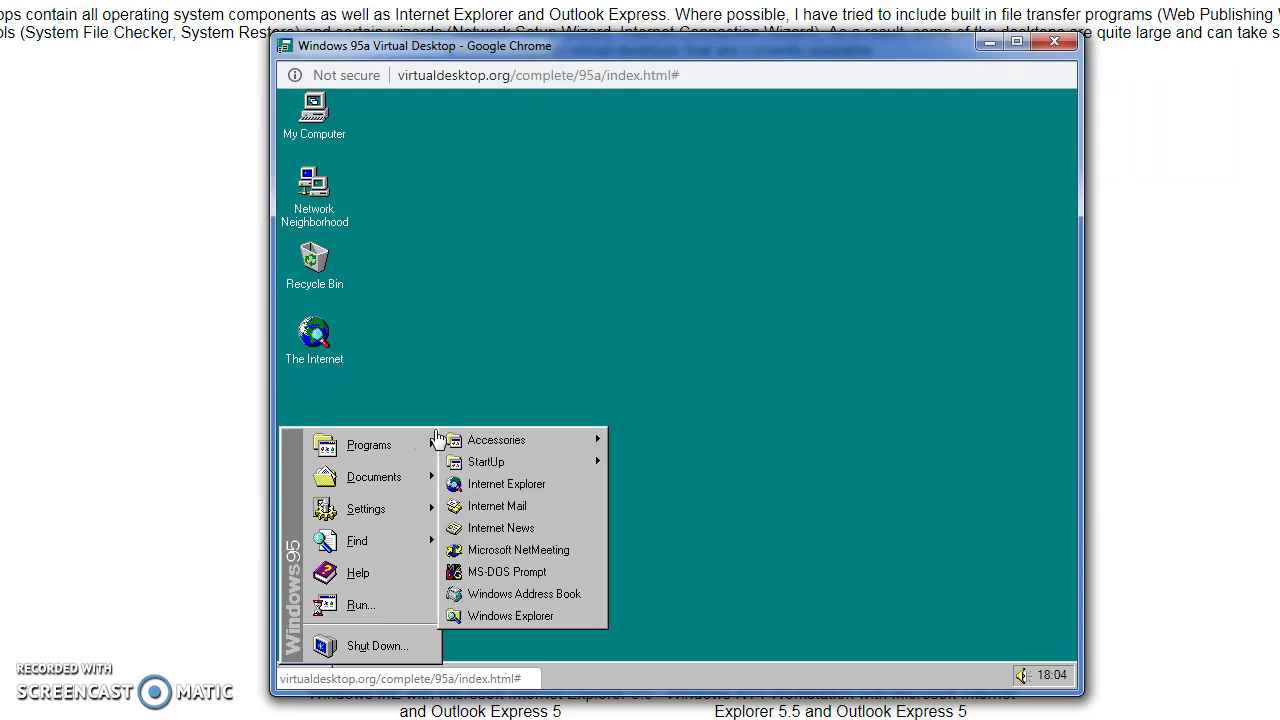
left_click(635, 290)
left_click(314, 677)
left_click(413, 458)
left_click(314, 677)
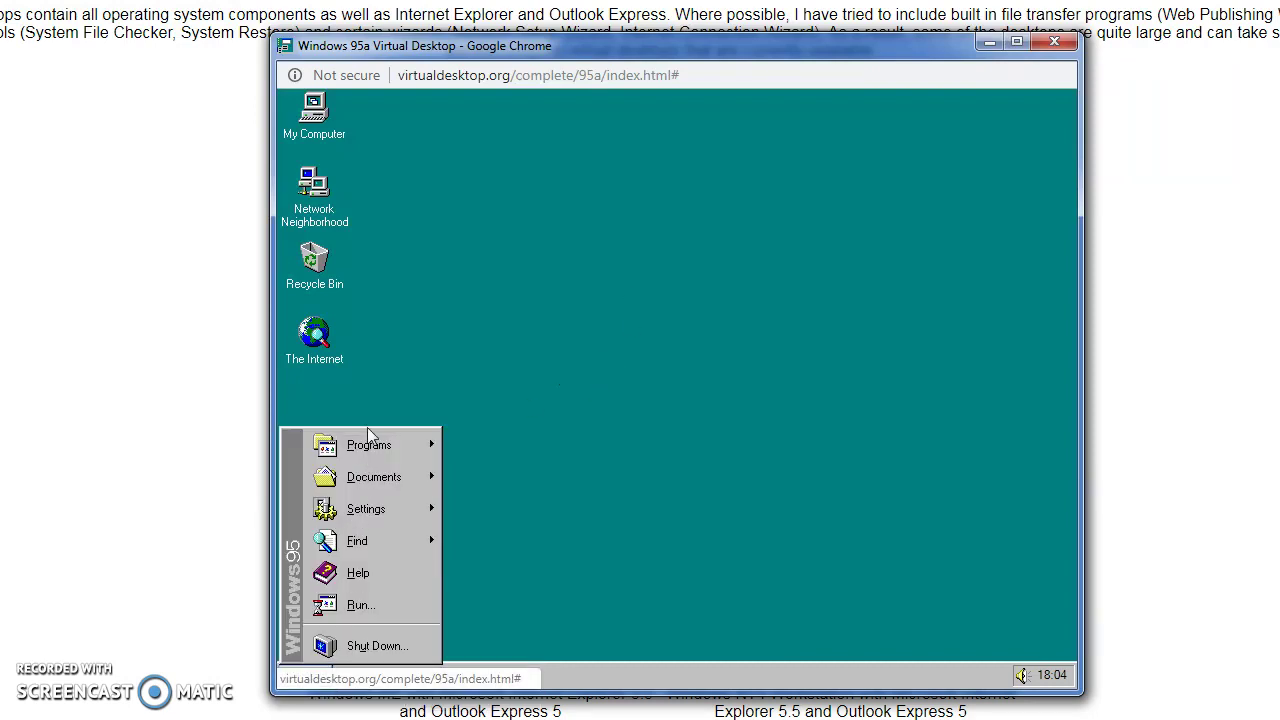
mouse_move(367, 444)
mouse_move(492, 450)
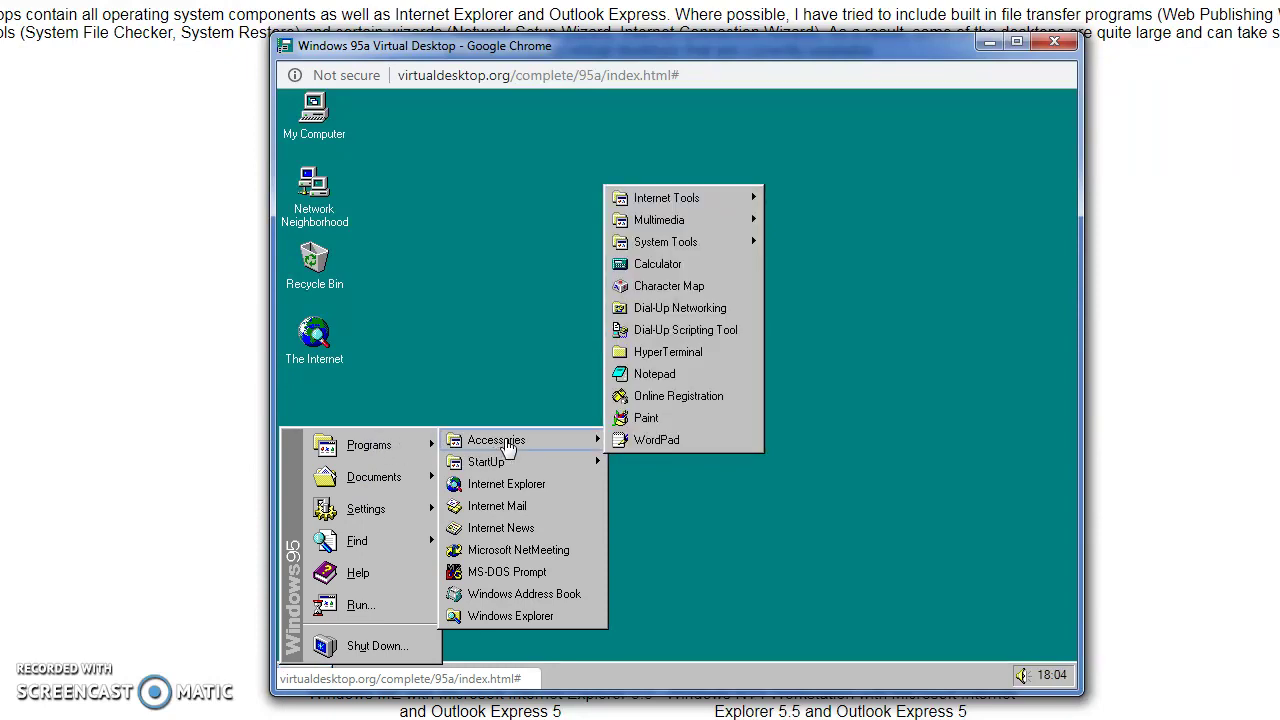
left_click(559, 418)
left_click(314, 676)
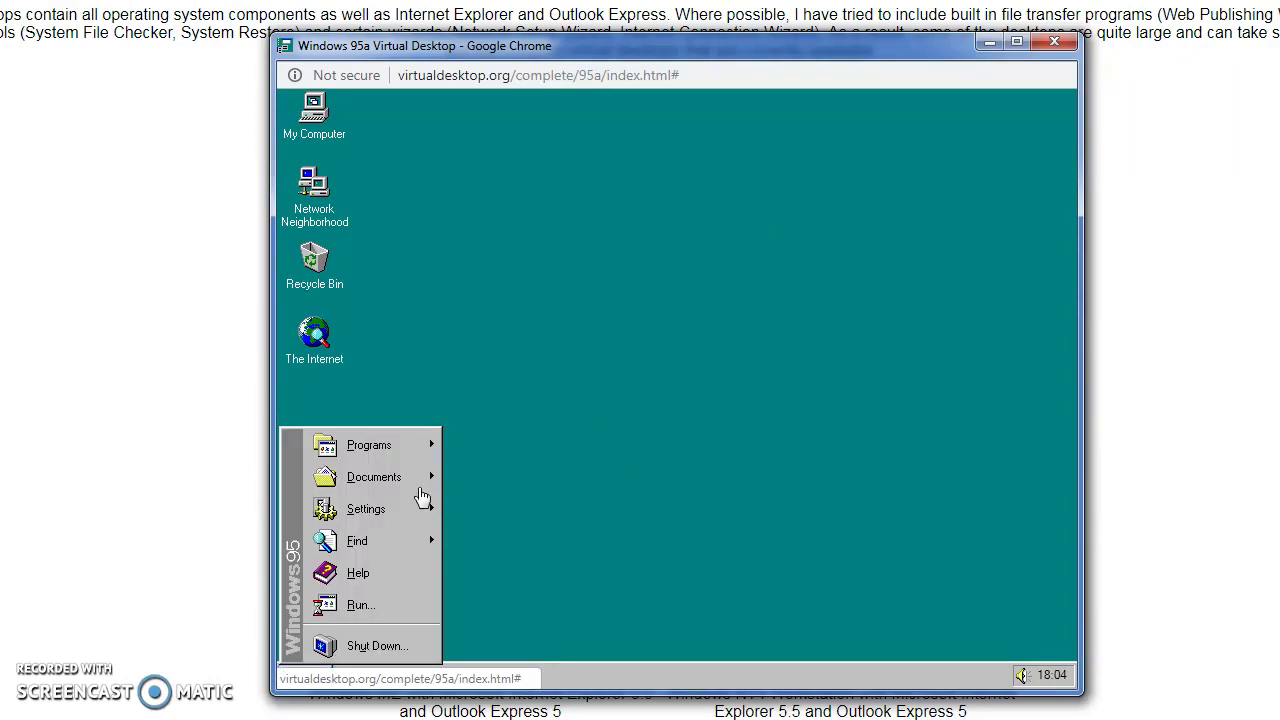
mouse_move(369, 444)
left_click(500, 442)
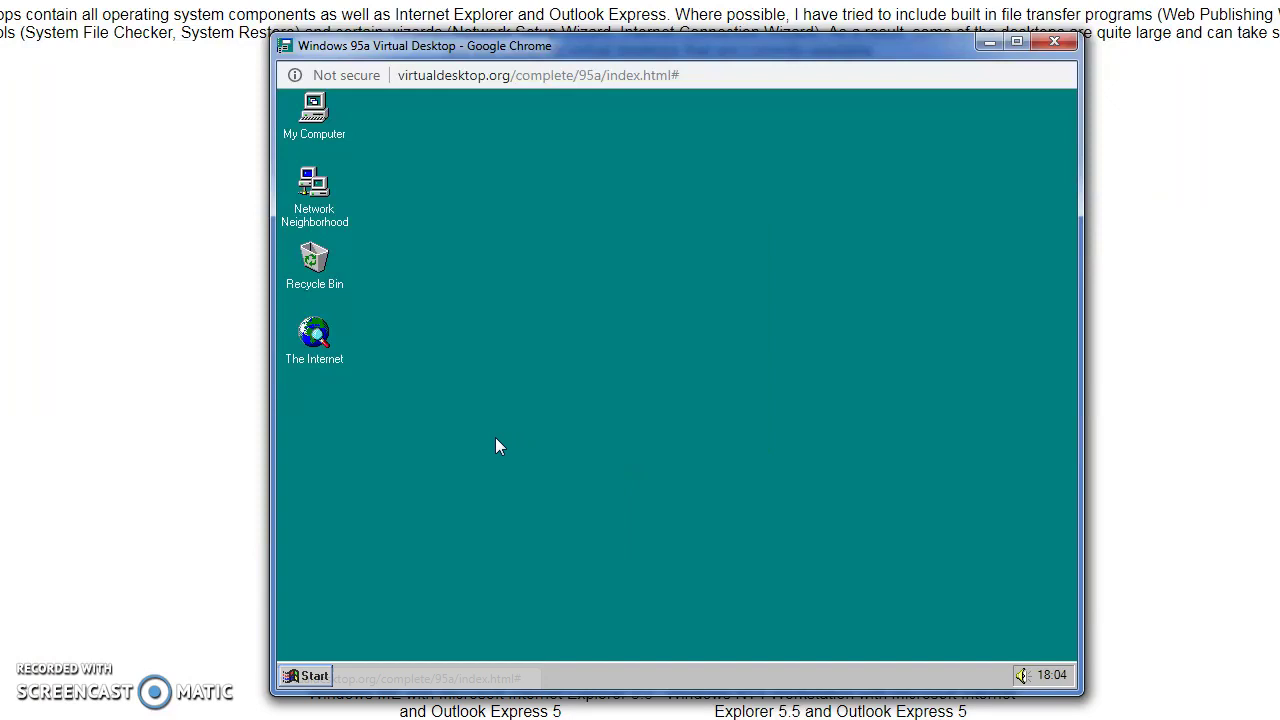
Start the Get on the Internet wizard from the Internet Tools group in Accessories.
left_click(312, 677)
mouse_move(418, 443)
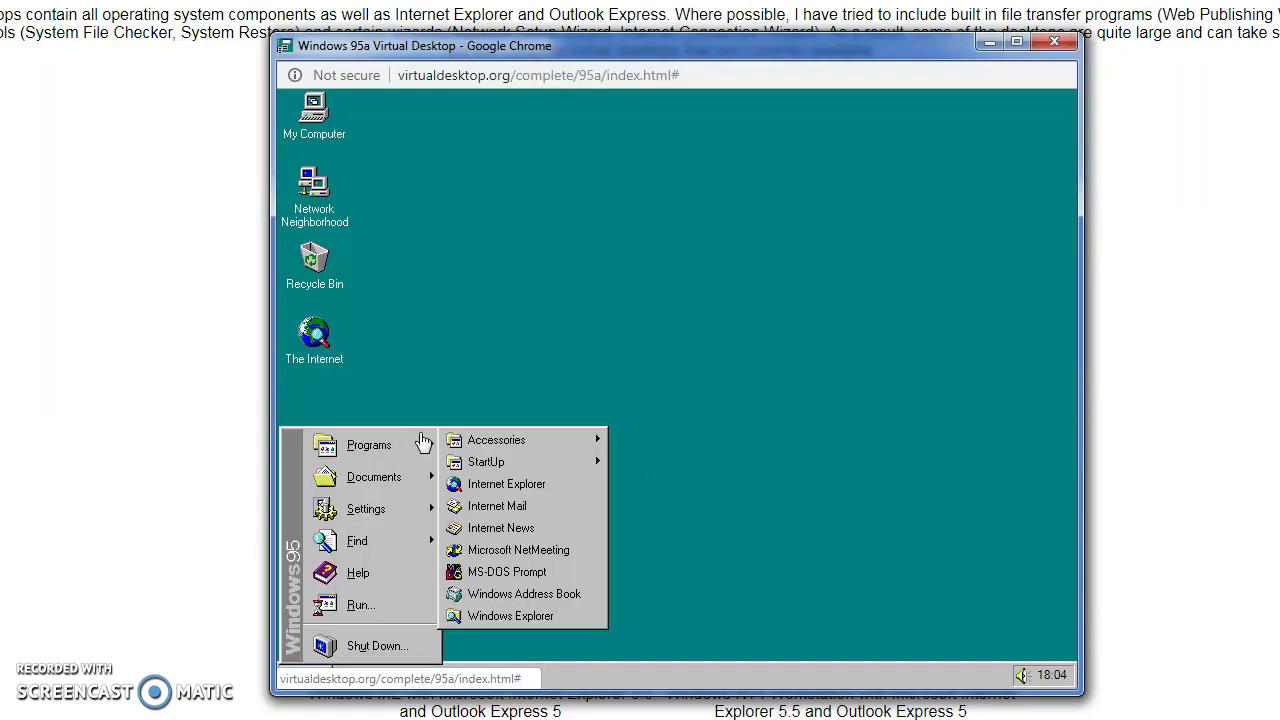
mouse_move(460, 443)
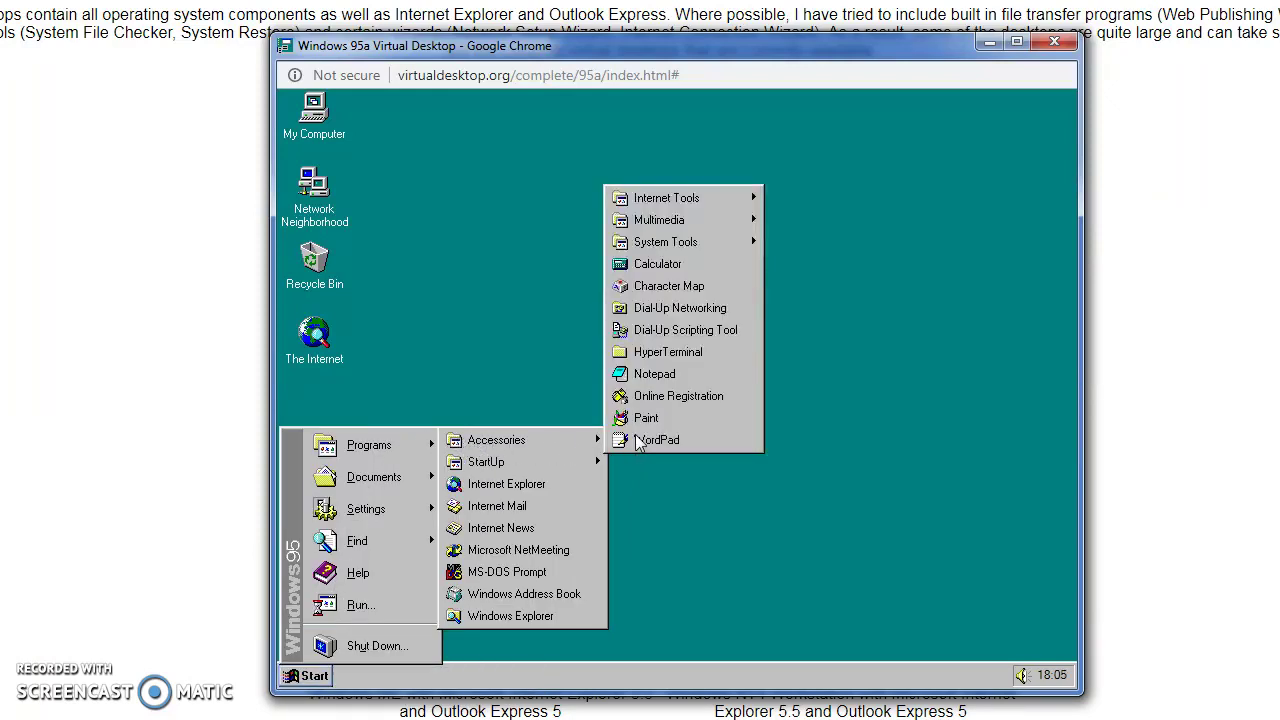
mouse_move(655, 205)
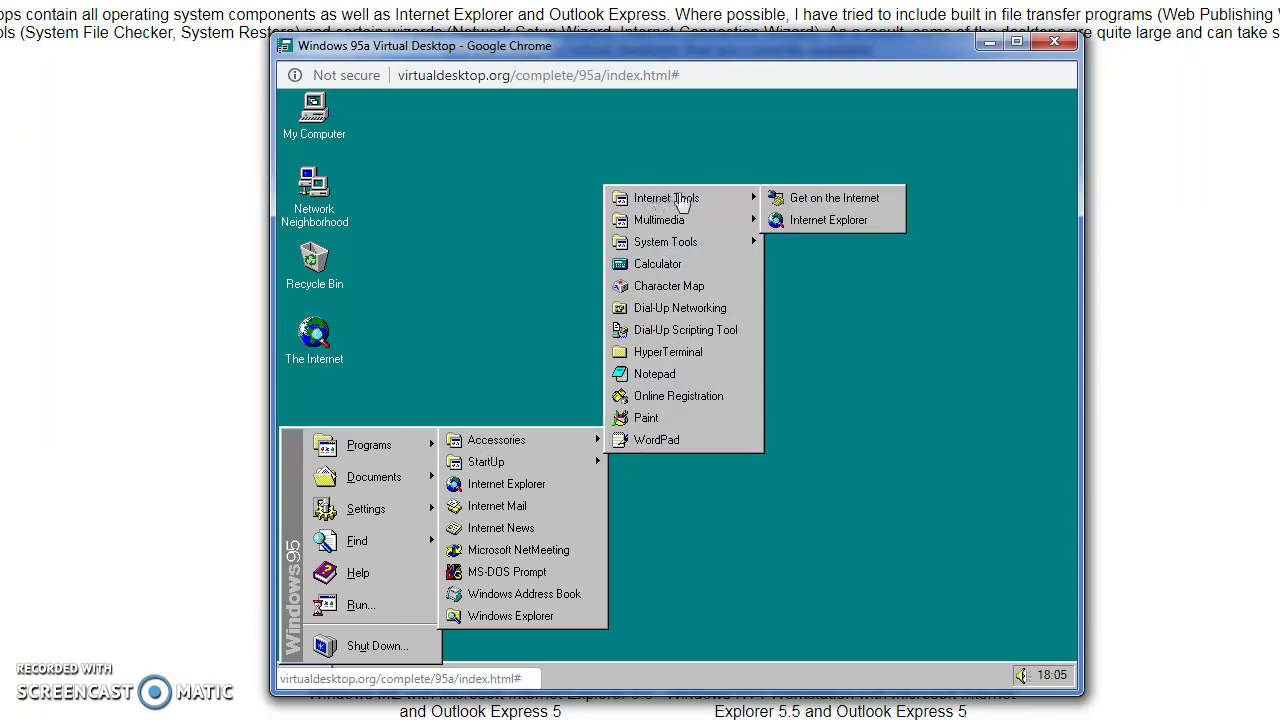
left_click(818, 201)
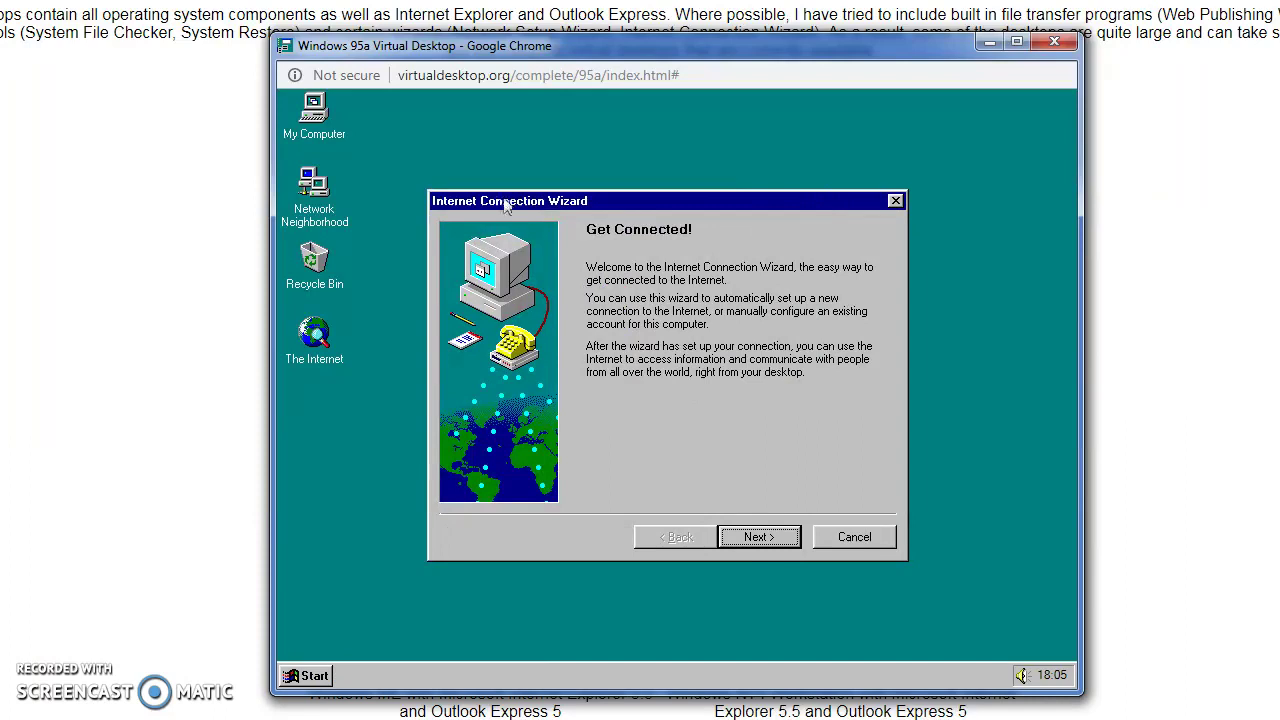
Go through the Internet Connection Wizard with Automatic setup, the default location and the London sign-up number, and cancel the dialing.
left_click(759, 537)
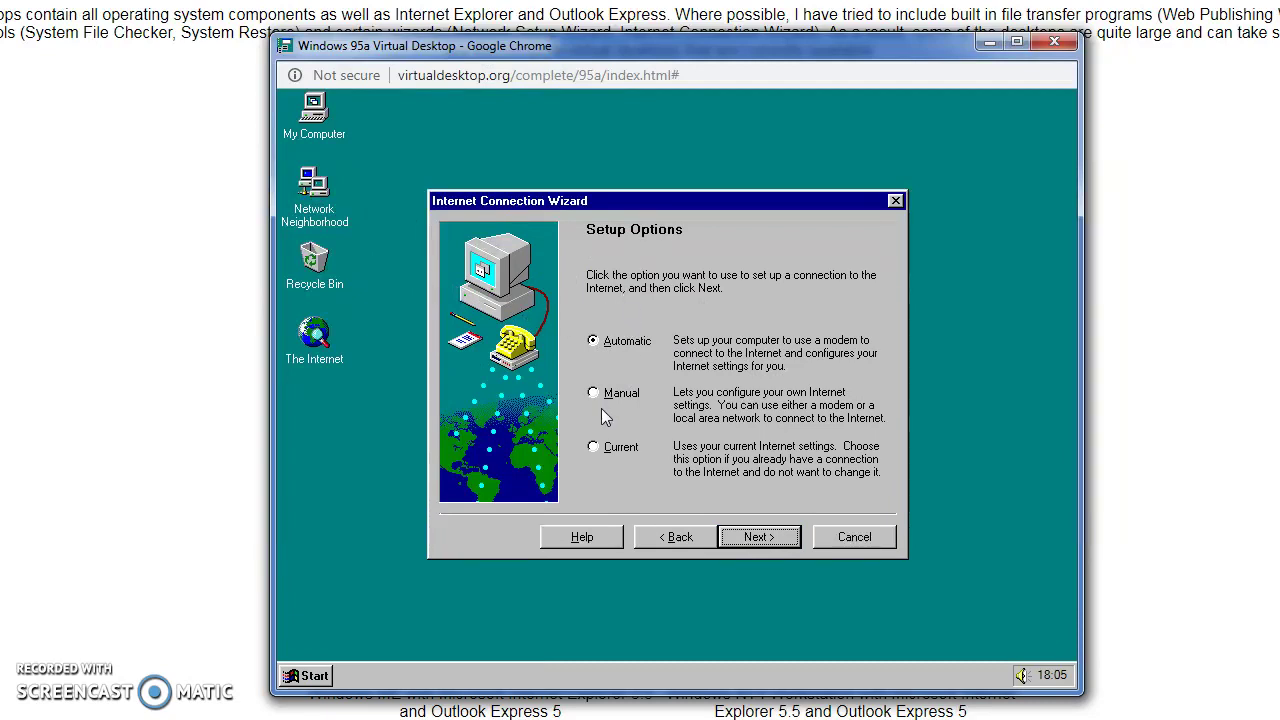
left_click(779, 540)
left_click(783, 541)
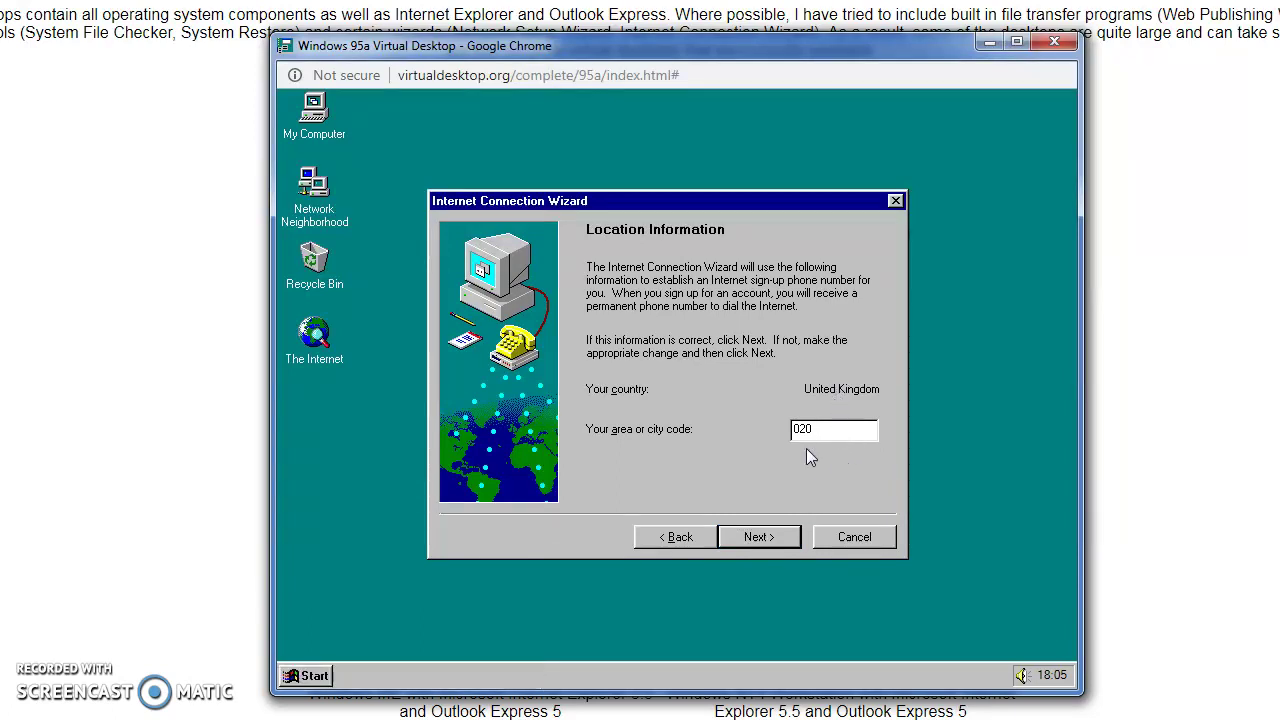
left_click(750, 540)
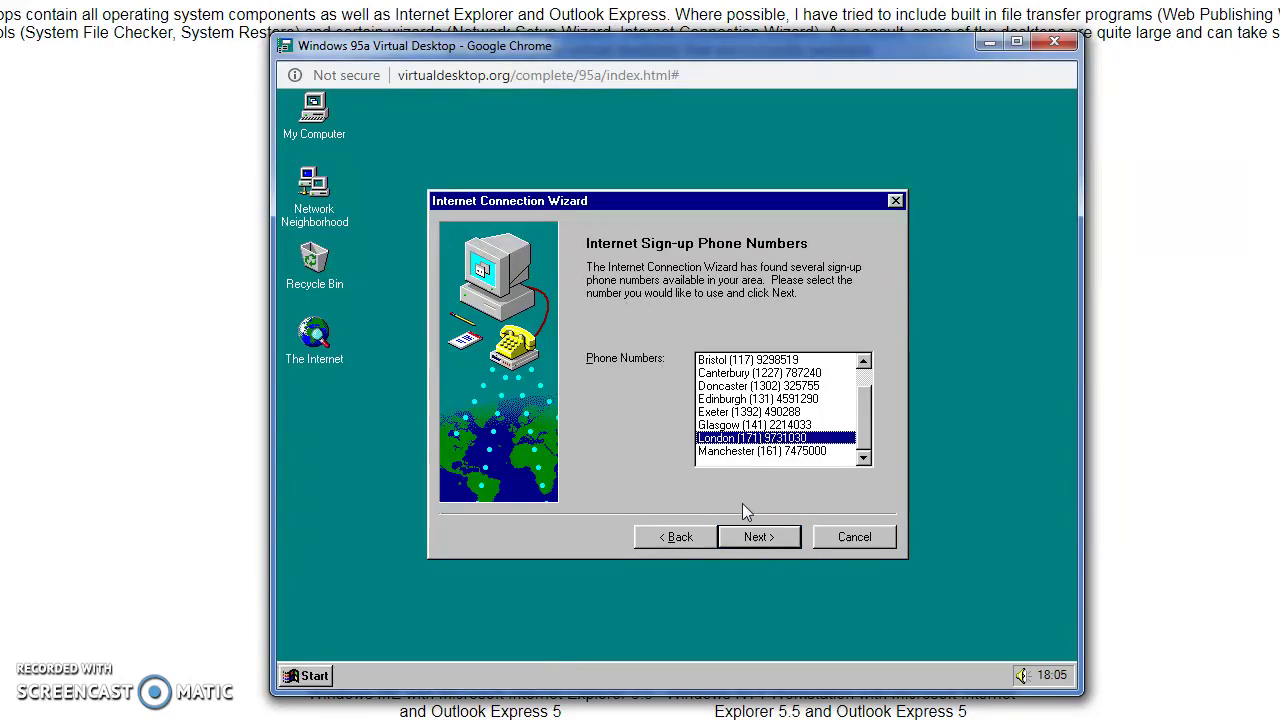
left_click(760, 540)
left_click(840, 538)
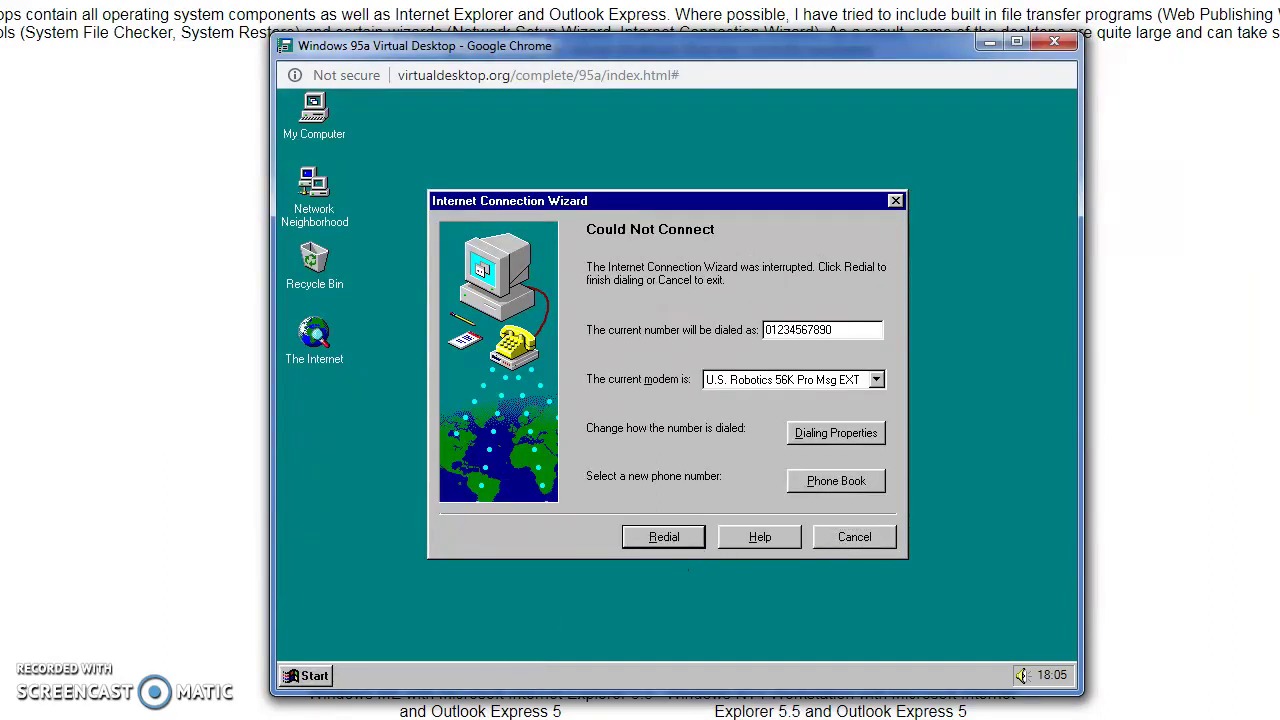
View the Dialing Properties from the wizard's Could Not Connect page, close them and exit the Internet Connection Wizard.
left_click(843, 437)
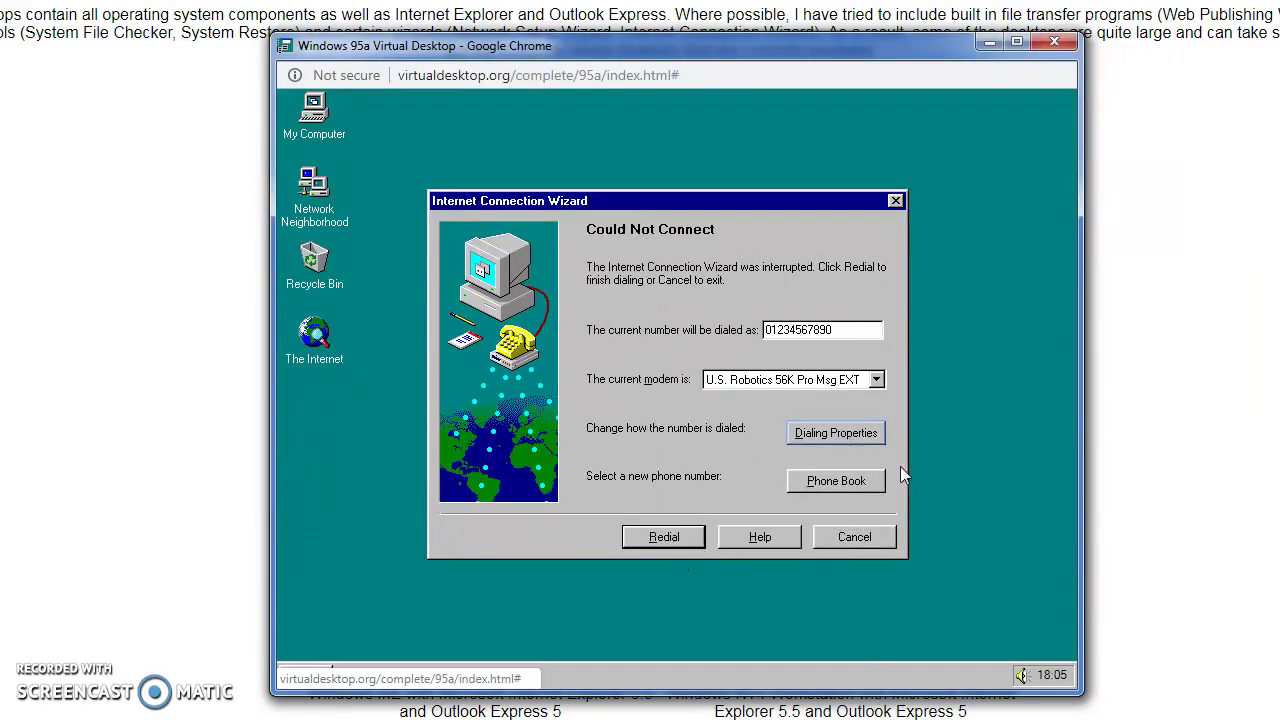
left_click(675, 542)
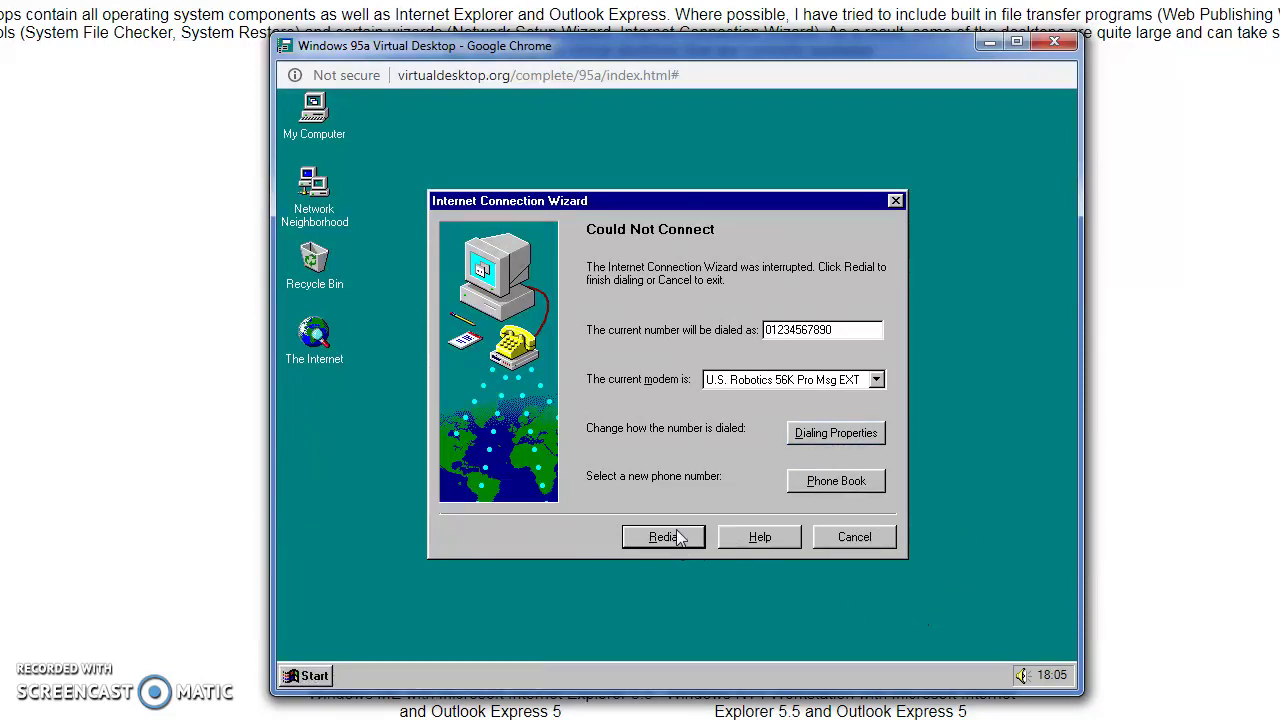
left_click(847, 540)
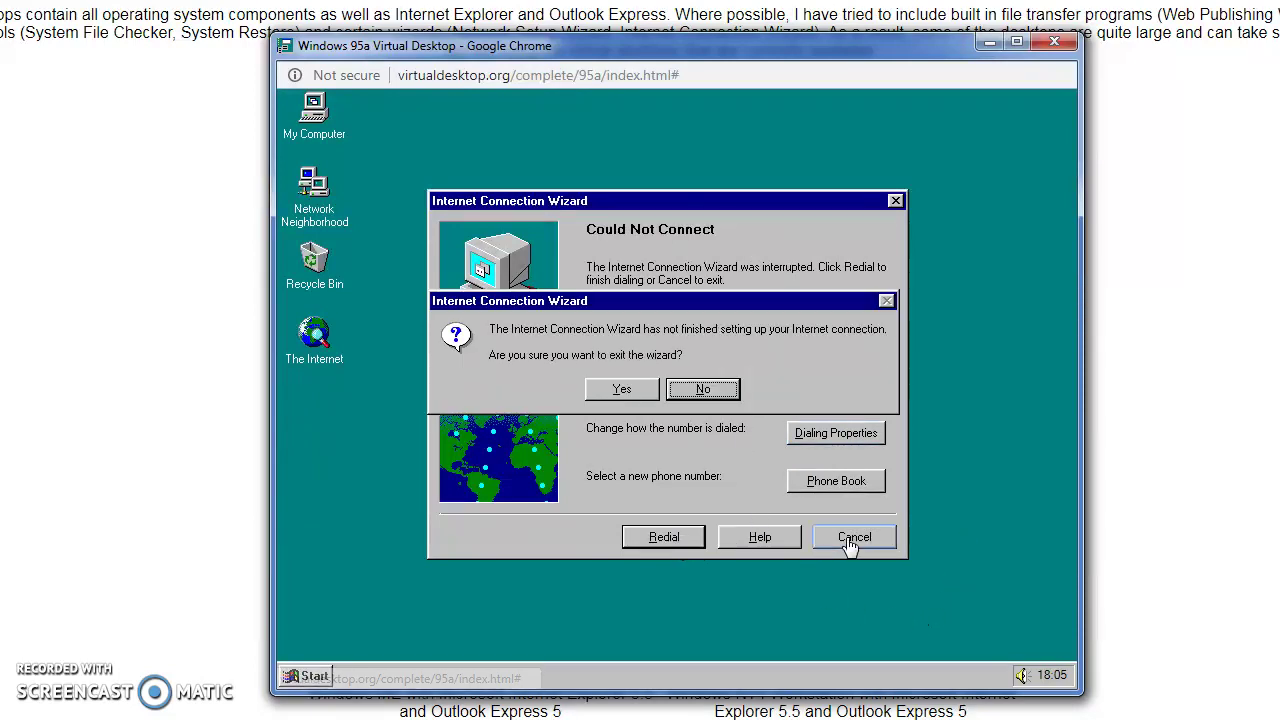
left_click(698, 391)
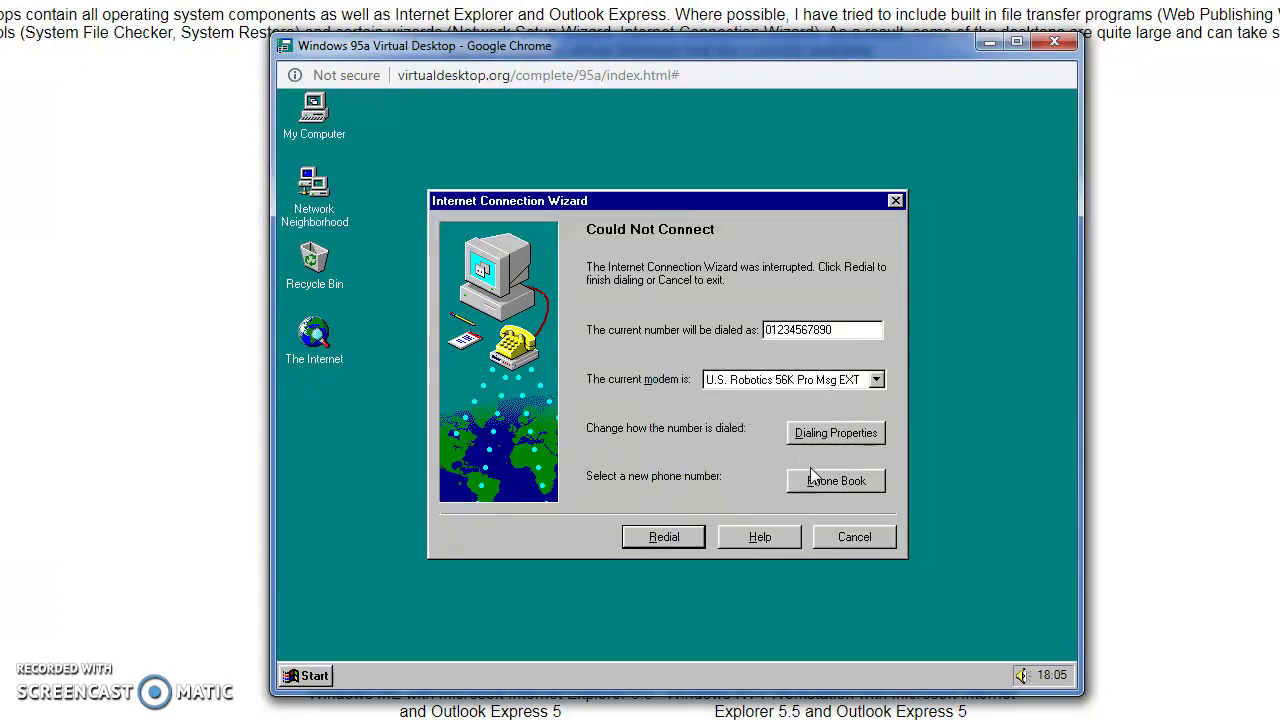
left_click(837, 438)
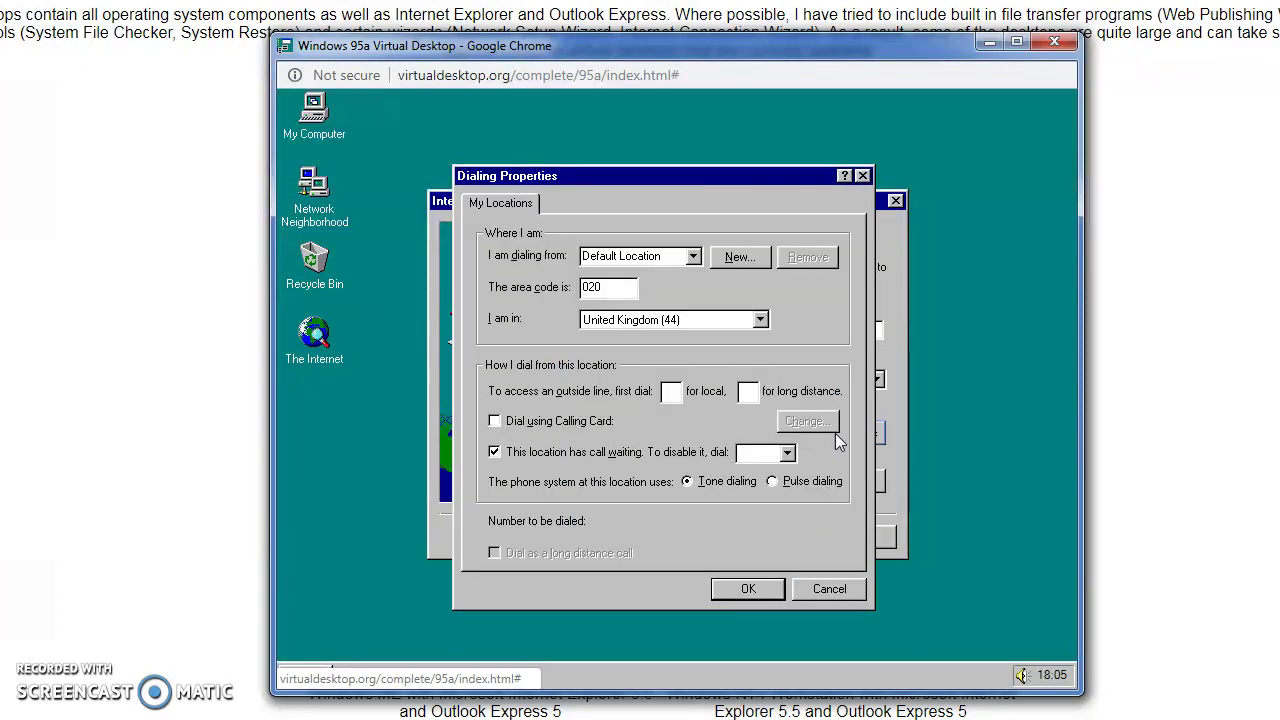
left_click(862, 177)
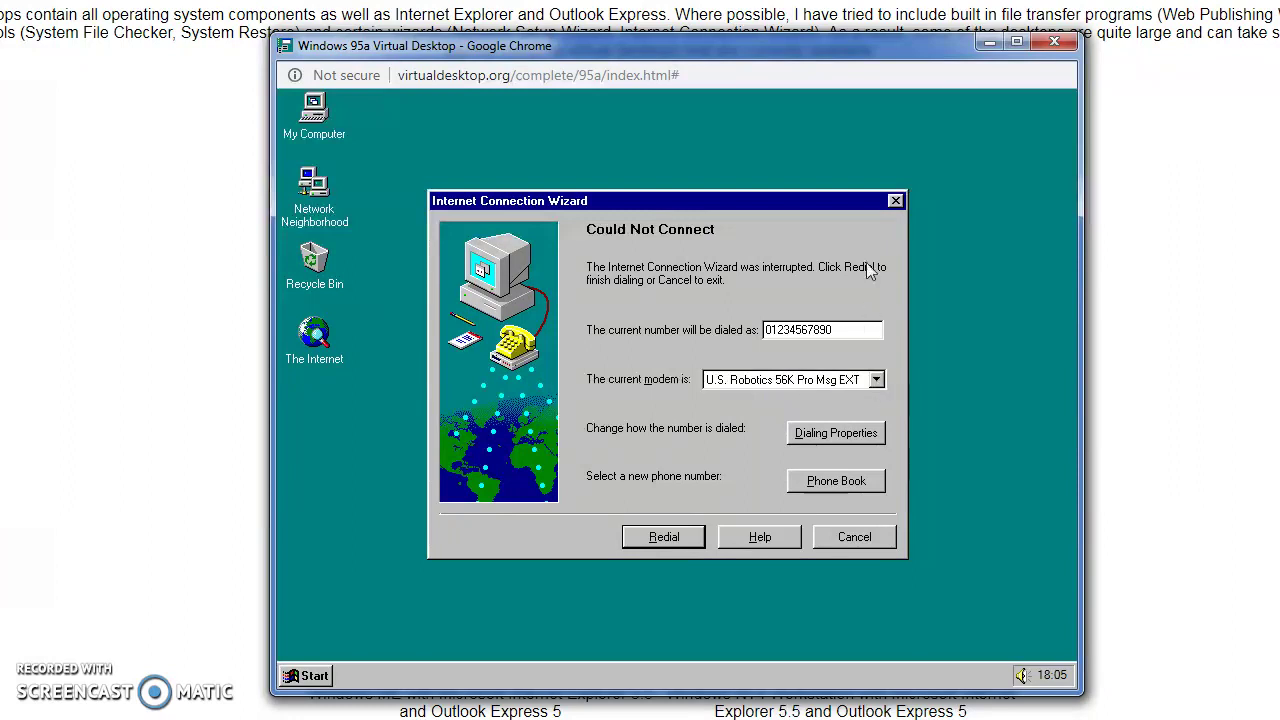
left_click(895, 201)
left_click(621, 389)
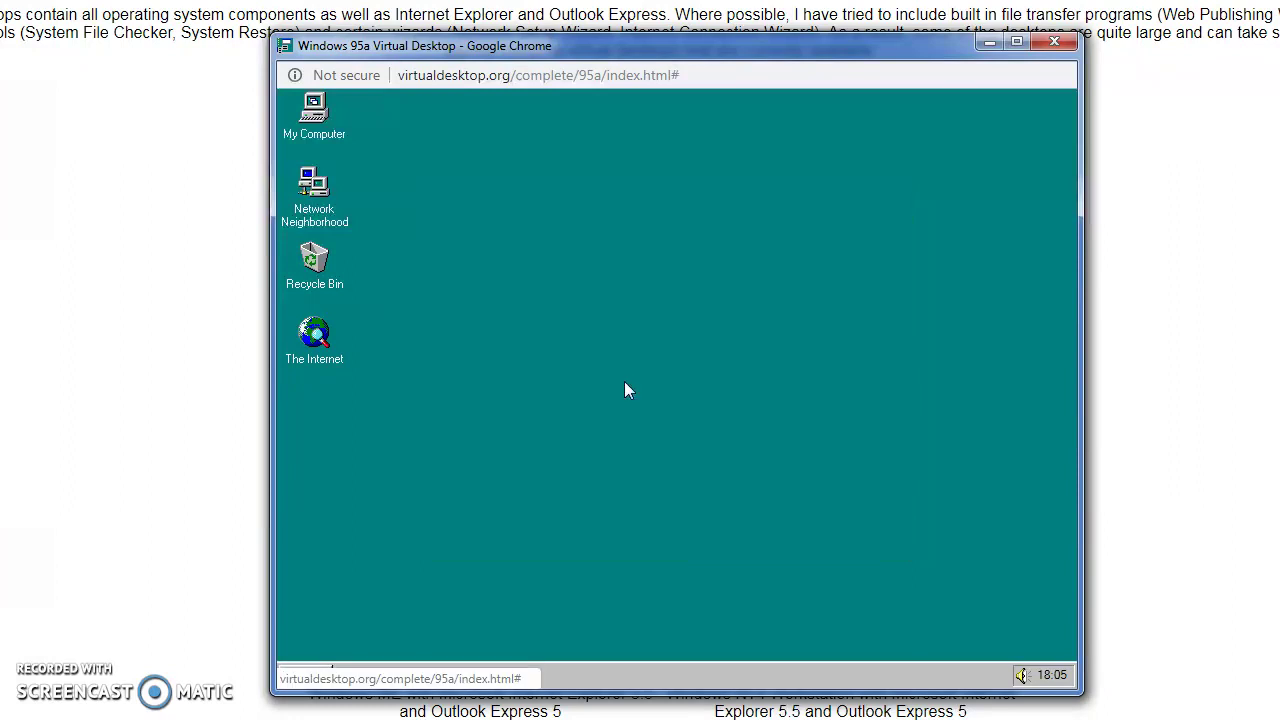
left_click(305, 677)
left_click(305, 677)
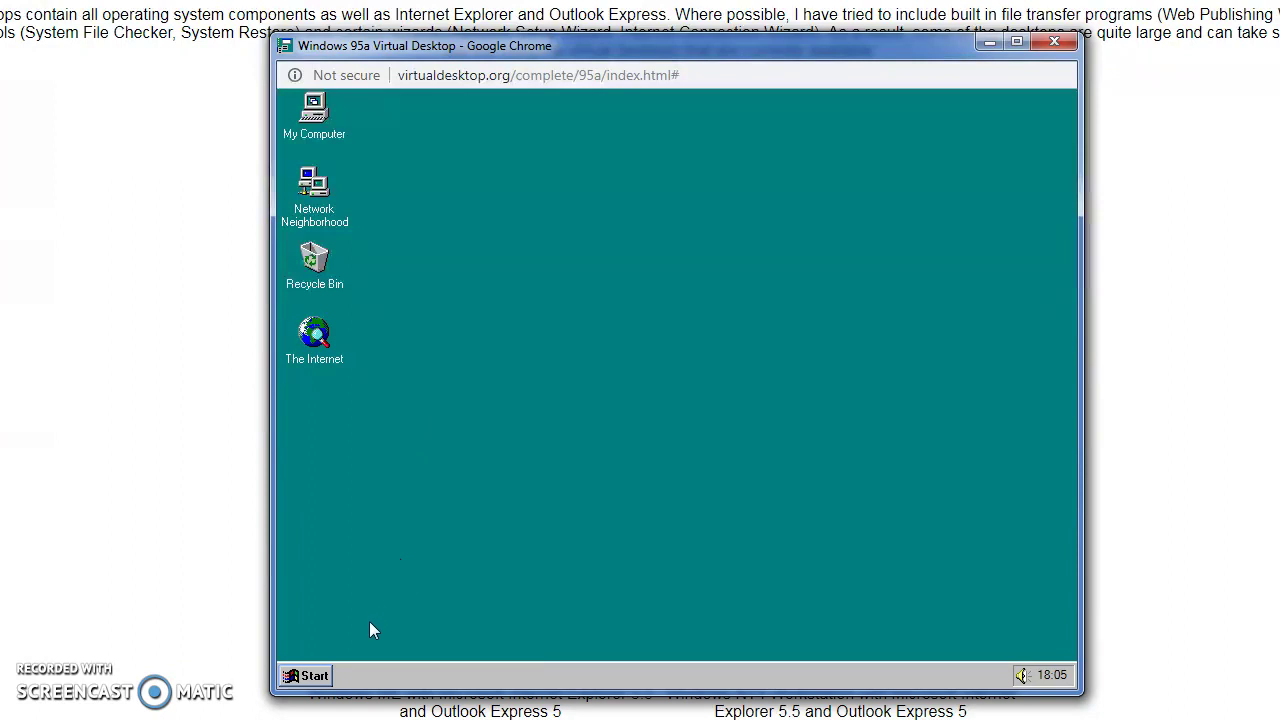
left_click(305, 677)
mouse_move(372, 442)
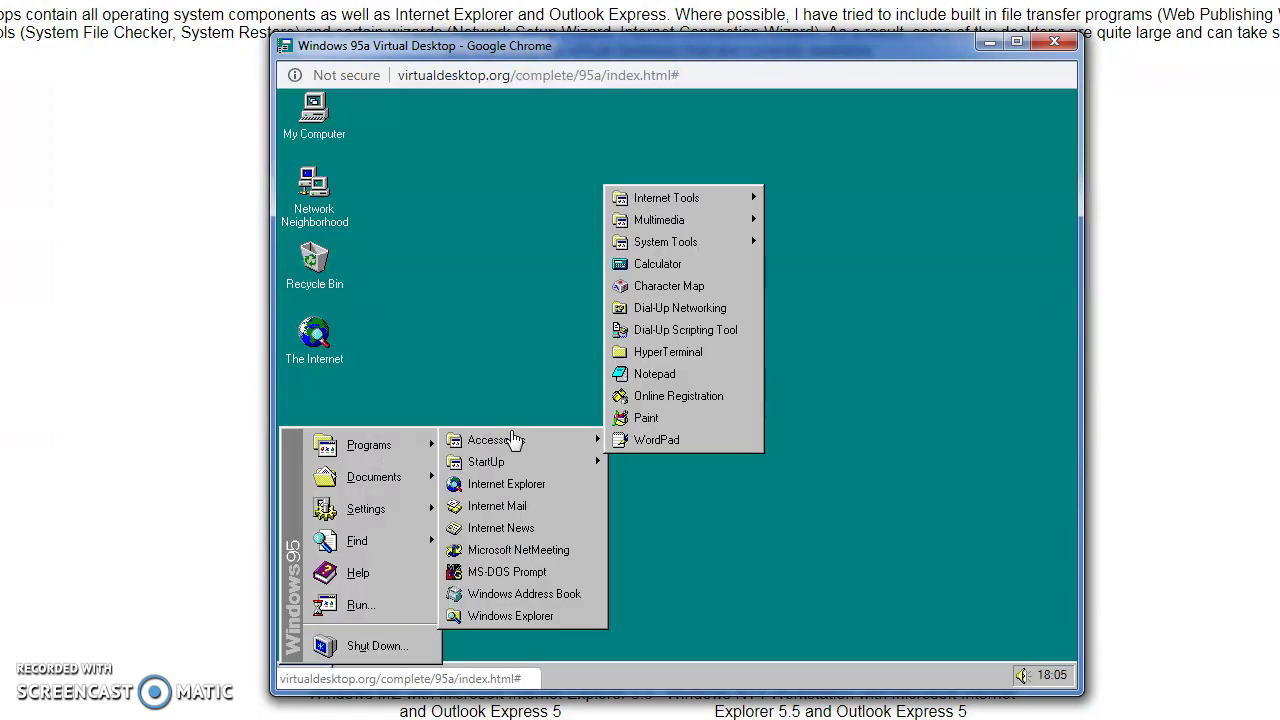
left_click(593, 415)
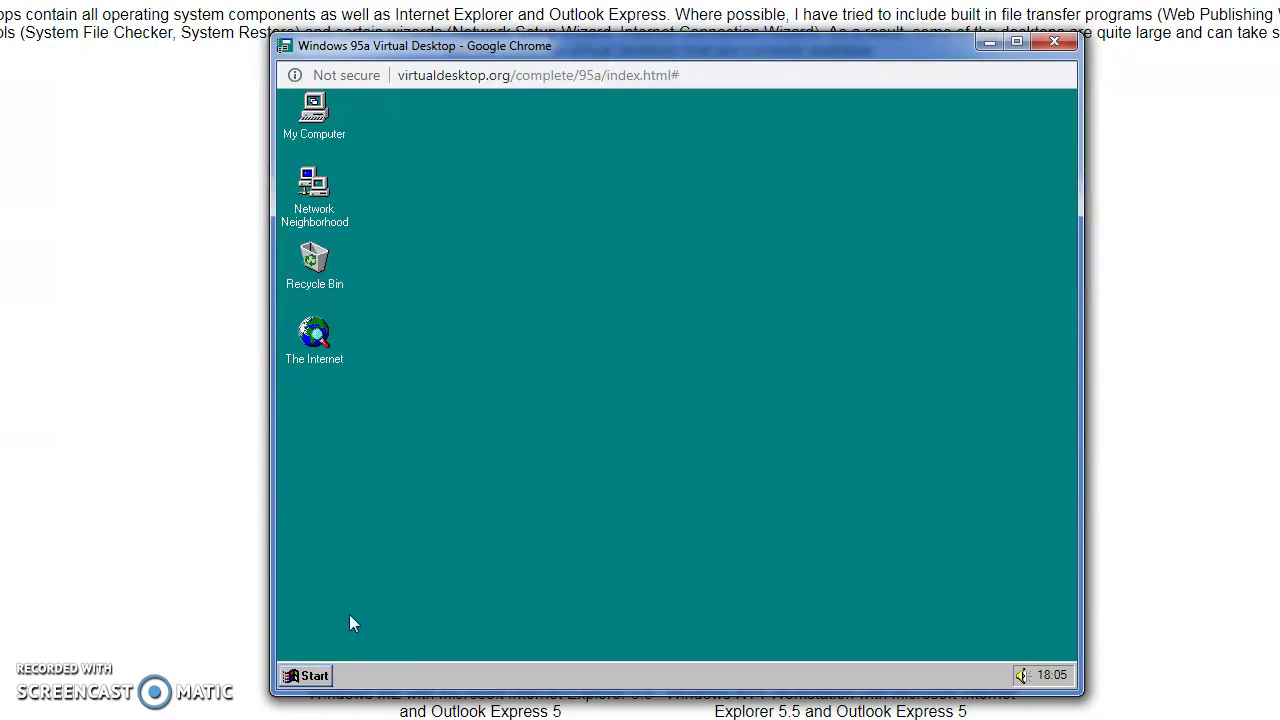
left_click(305, 676)
mouse_move(408, 446)
left_click(607, 414)
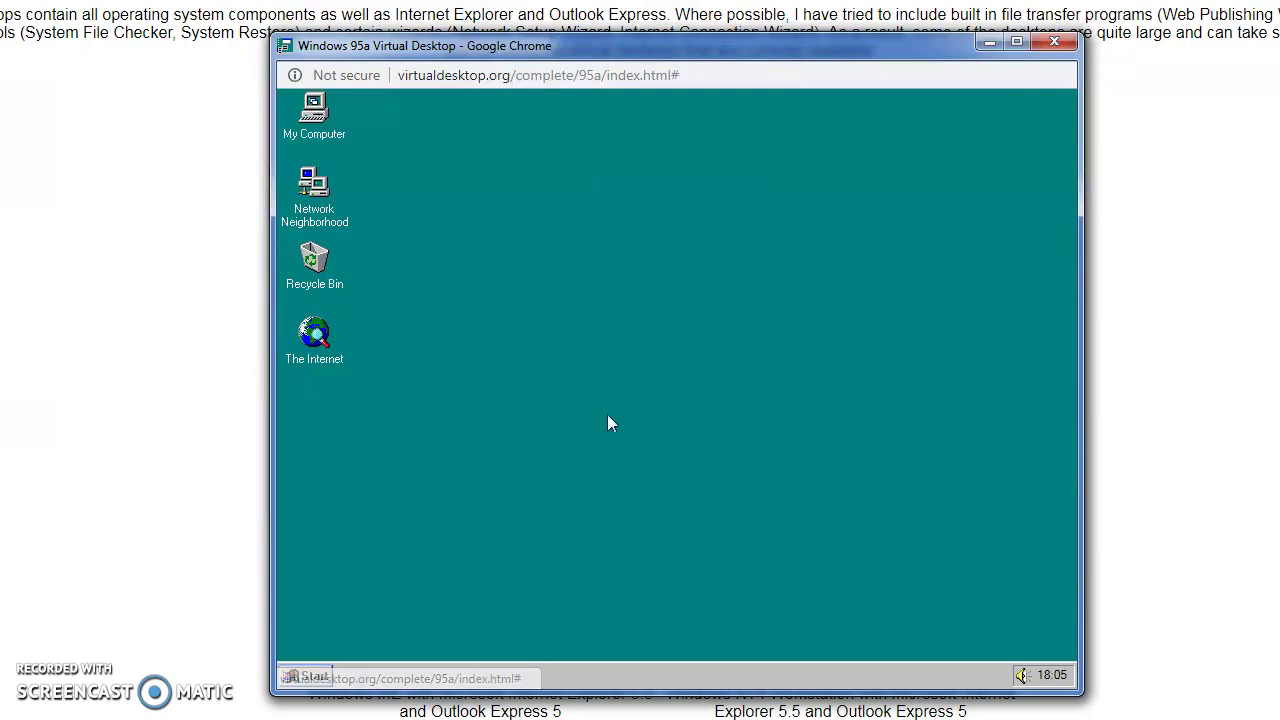
left_click(314, 676)
left_click(383, 460)
Open the Dial-Up Networking folder from the Accessories group.
left_click(312, 676)
mouse_move(377, 440)
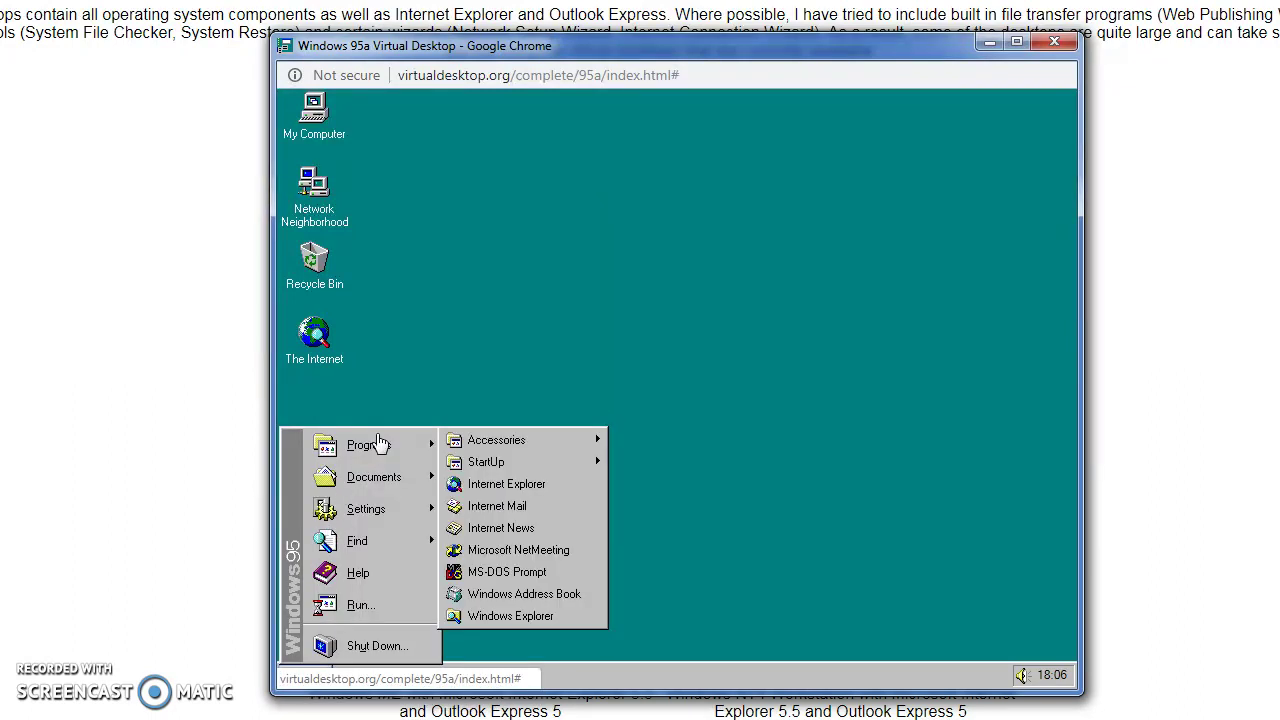
mouse_move(486, 440)
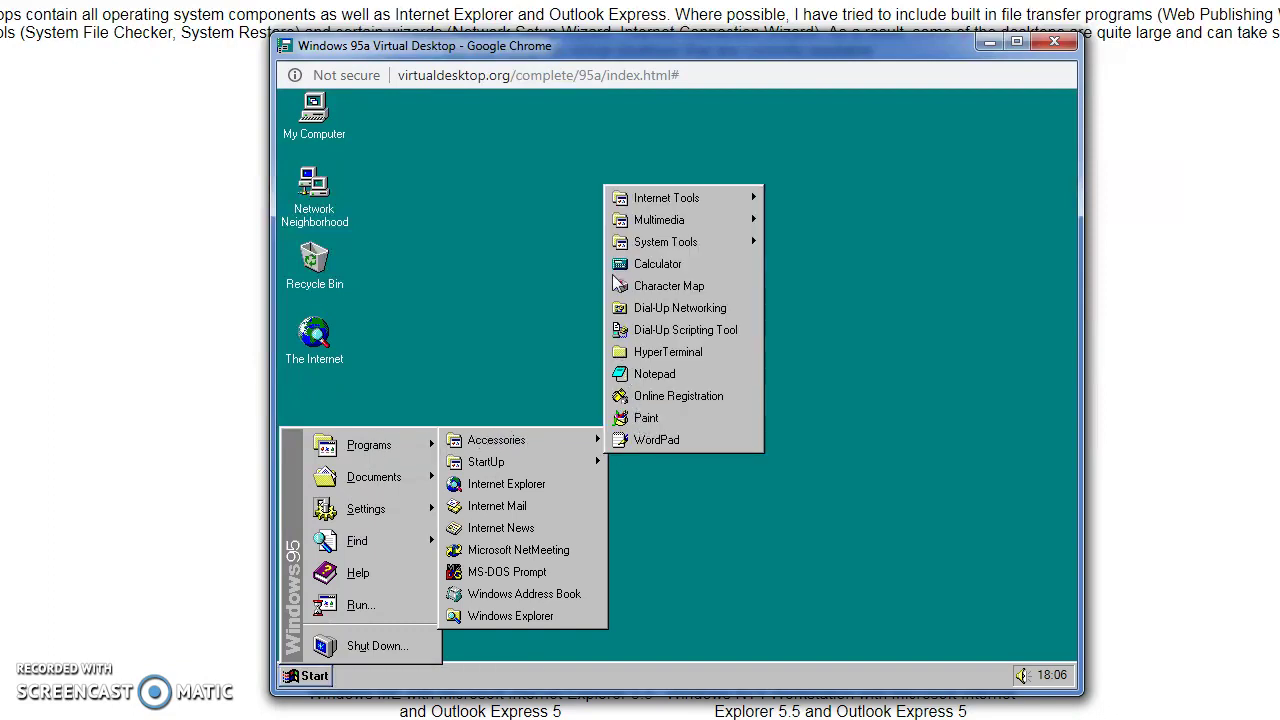
mouse_move(670, 202)
left_click(648, 307)
mouse_move(603, 302)
left_mouse_down()
mouse_move(572, 292)
mouse_move(605, 318)
left_mouse_up()
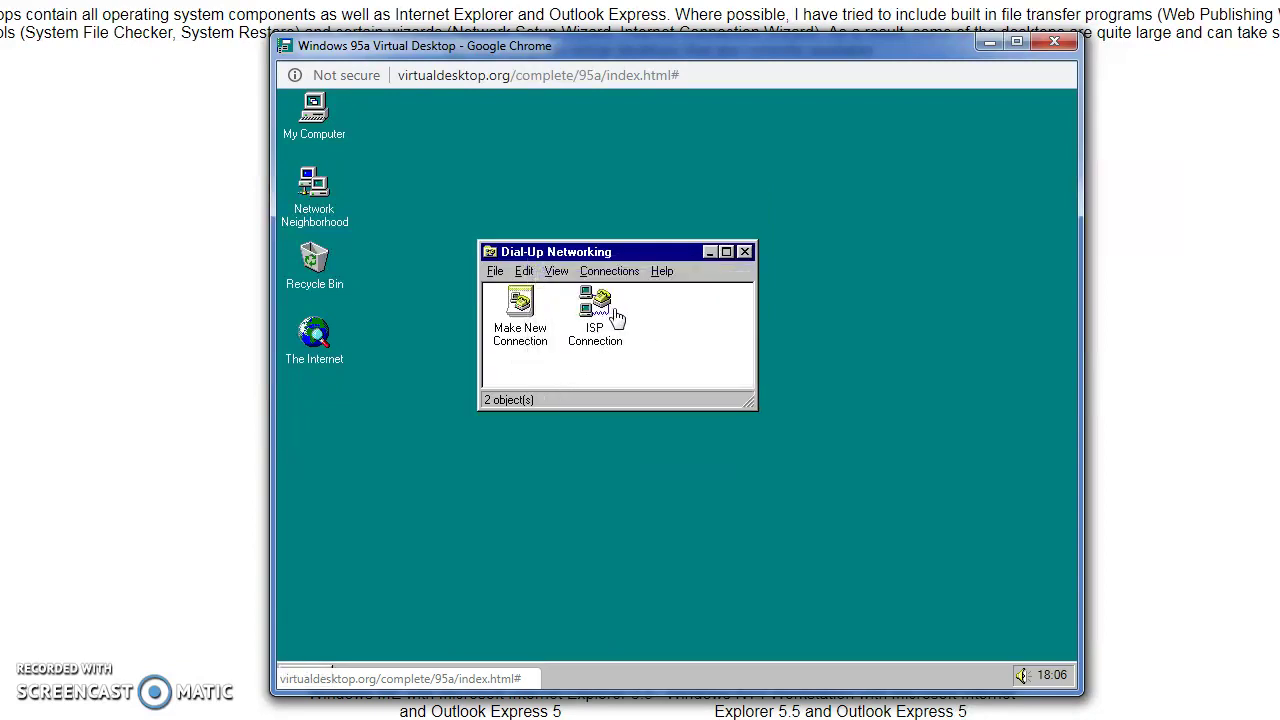
View the Make New Connection wizard and the ISP Connection's Connect To dialog, closing both and the Dial-Up Networking window.
right_click(592, 300)
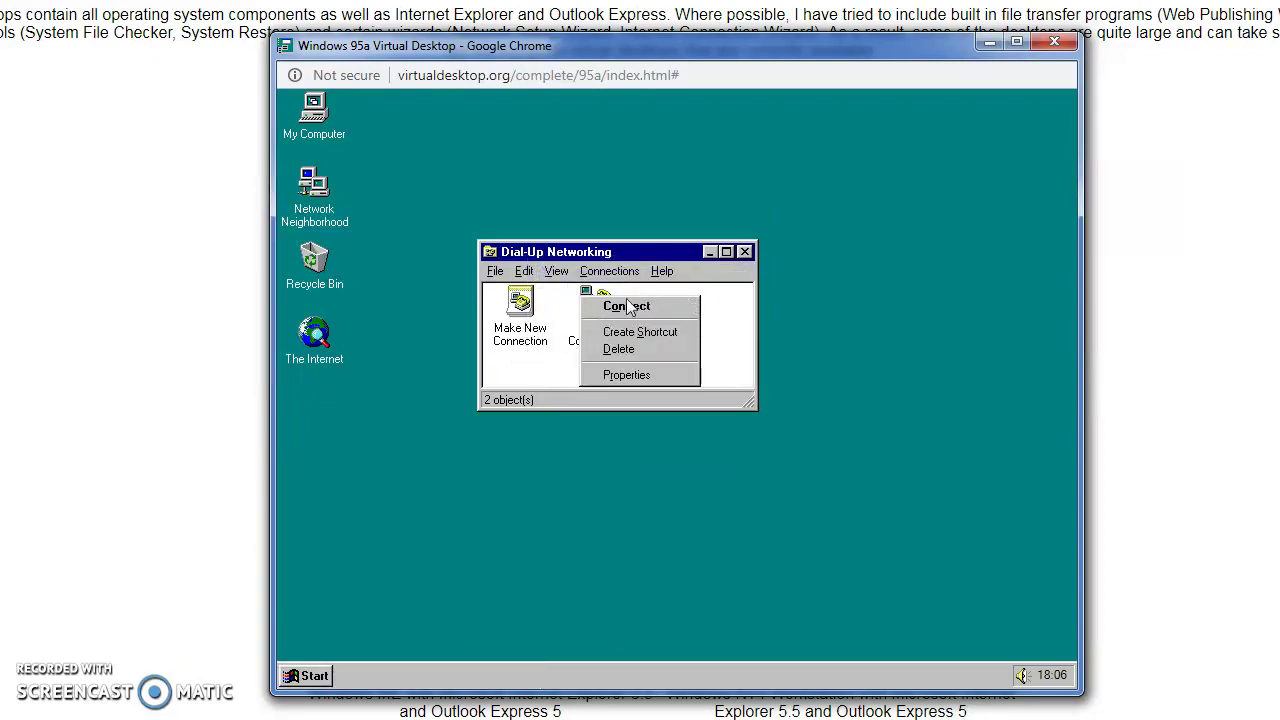
double_click(525, 320)
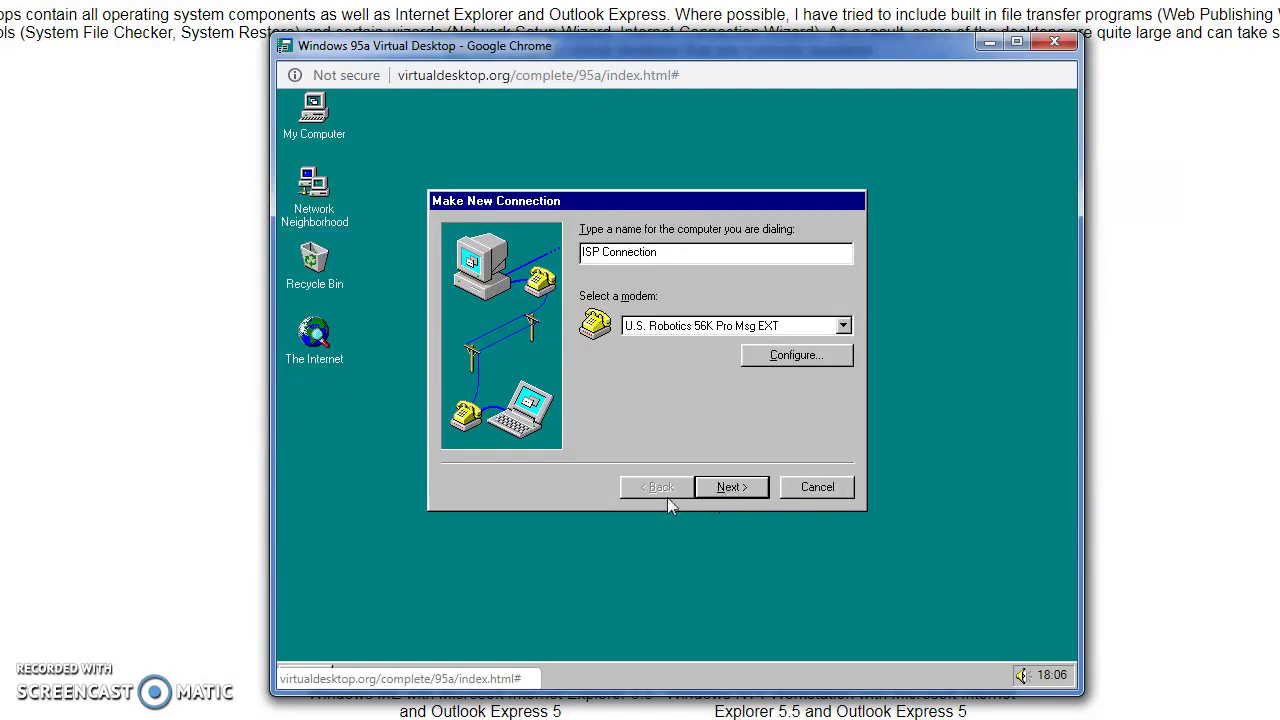
left_click(815, 484)
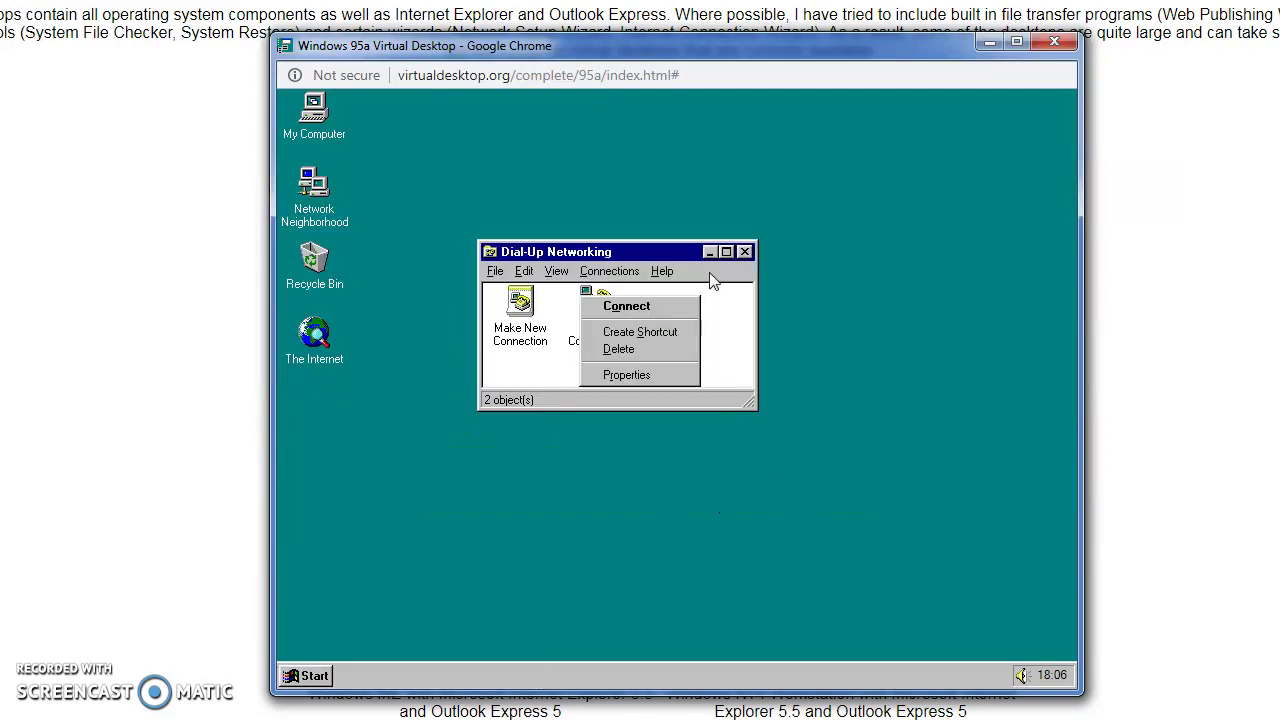
left_click(745, 251)
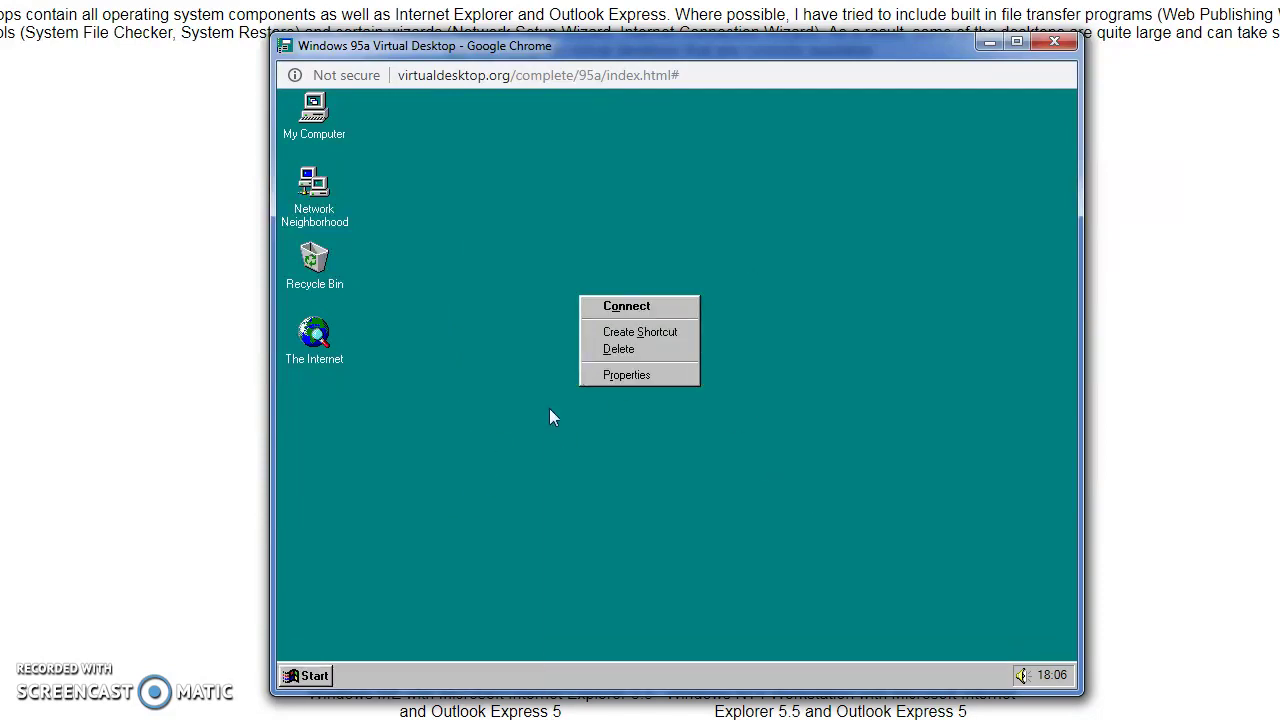
left_click(645, 305)
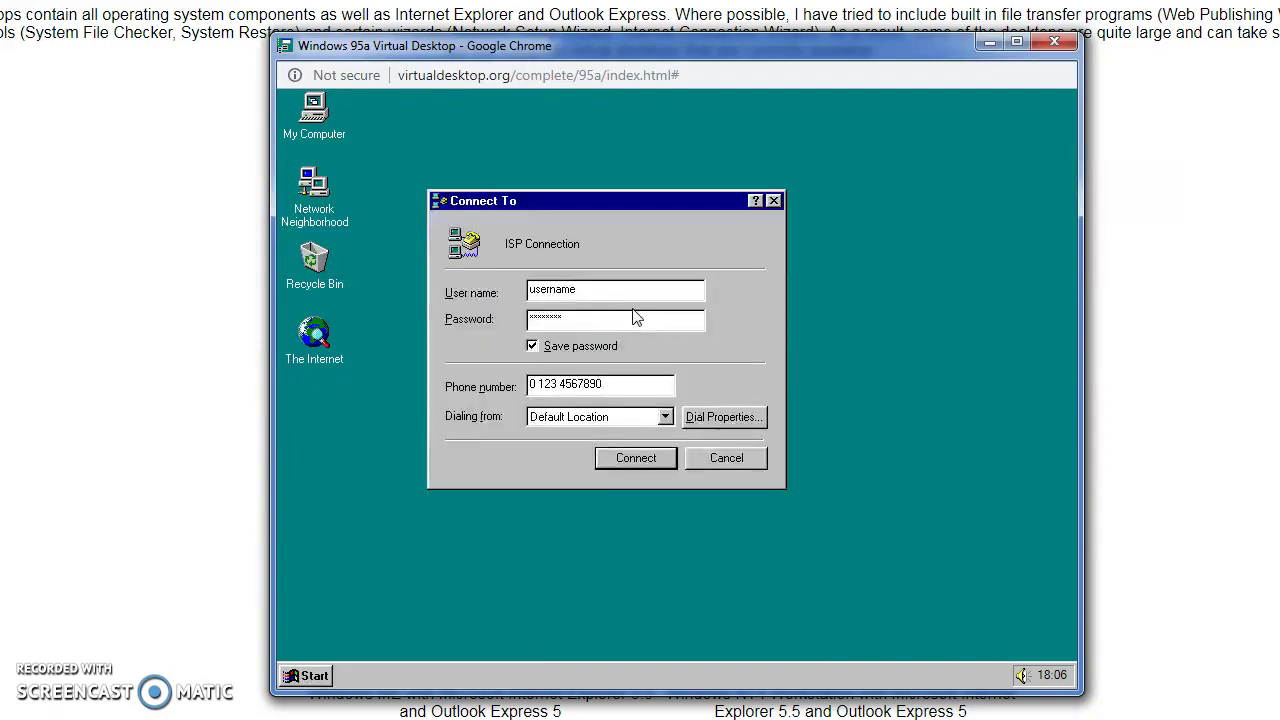
left_click(774, 200)
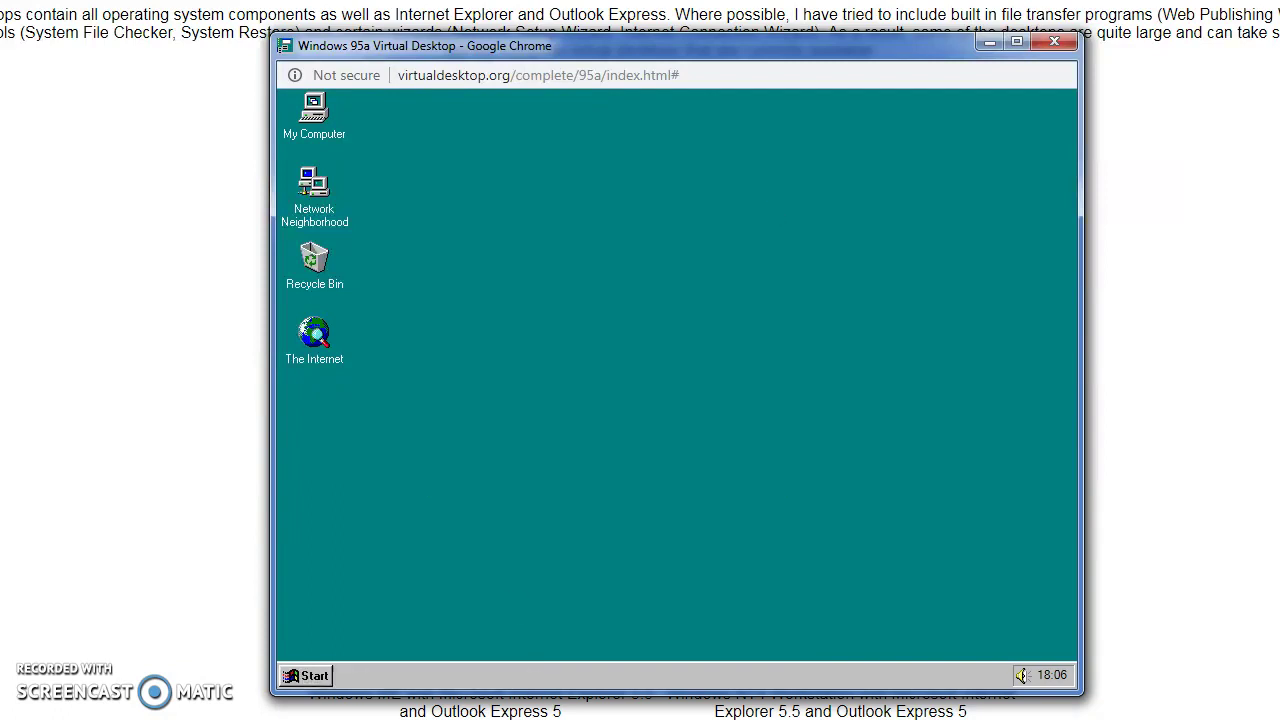
Open Internet Mail from the Programs group to view its Inbox, and close it.
left_click(305, 675)
mouse_move(370, 510)
mouse_move(371, 446)
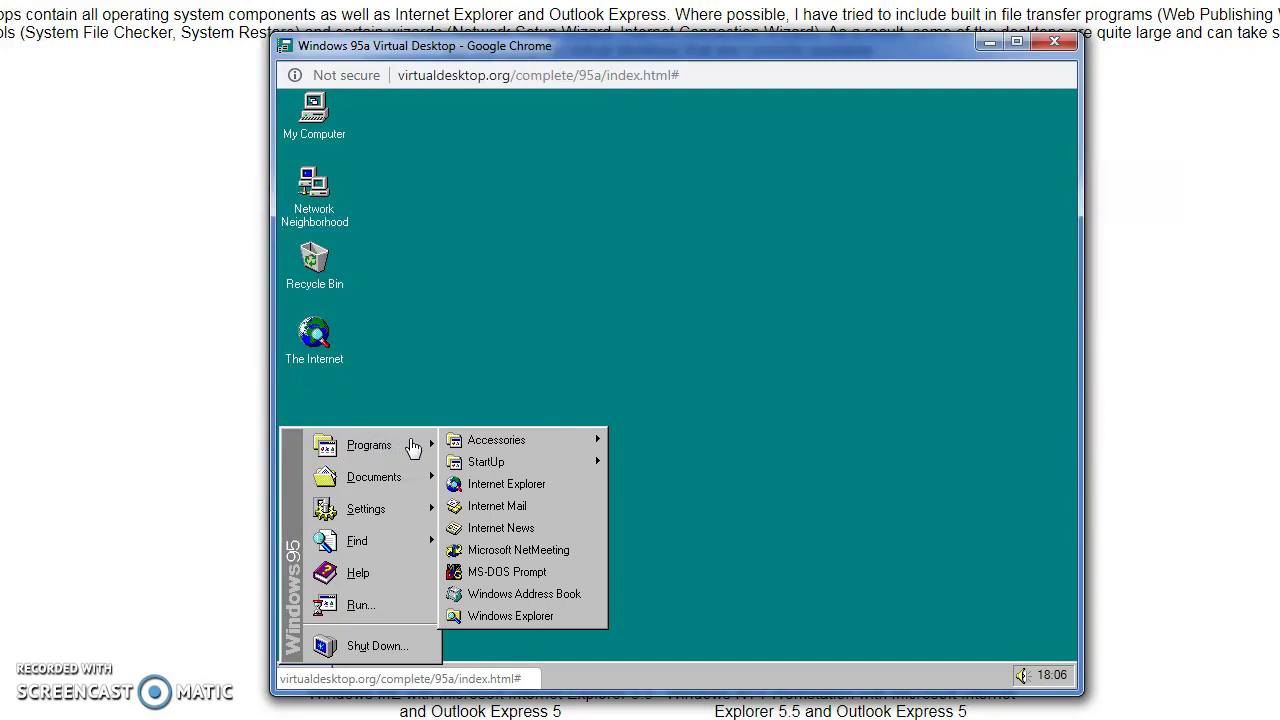
left_click(520, 506)
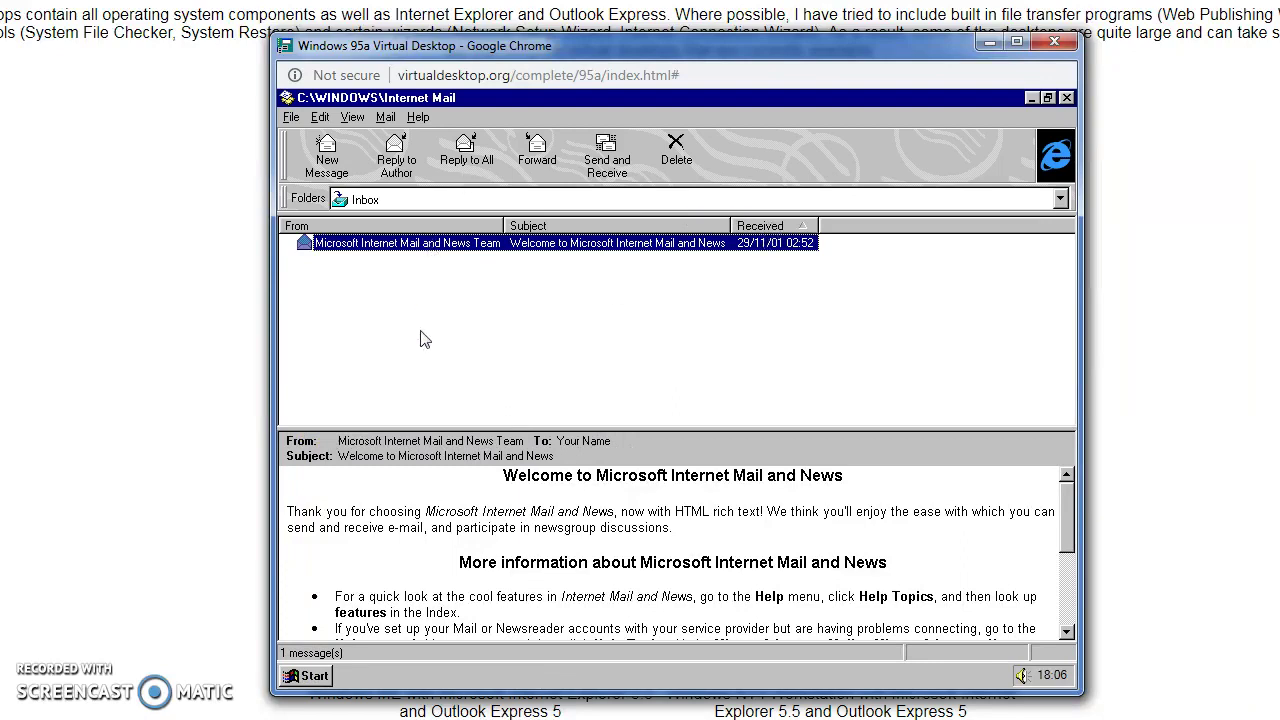
left_click(1066, 98)
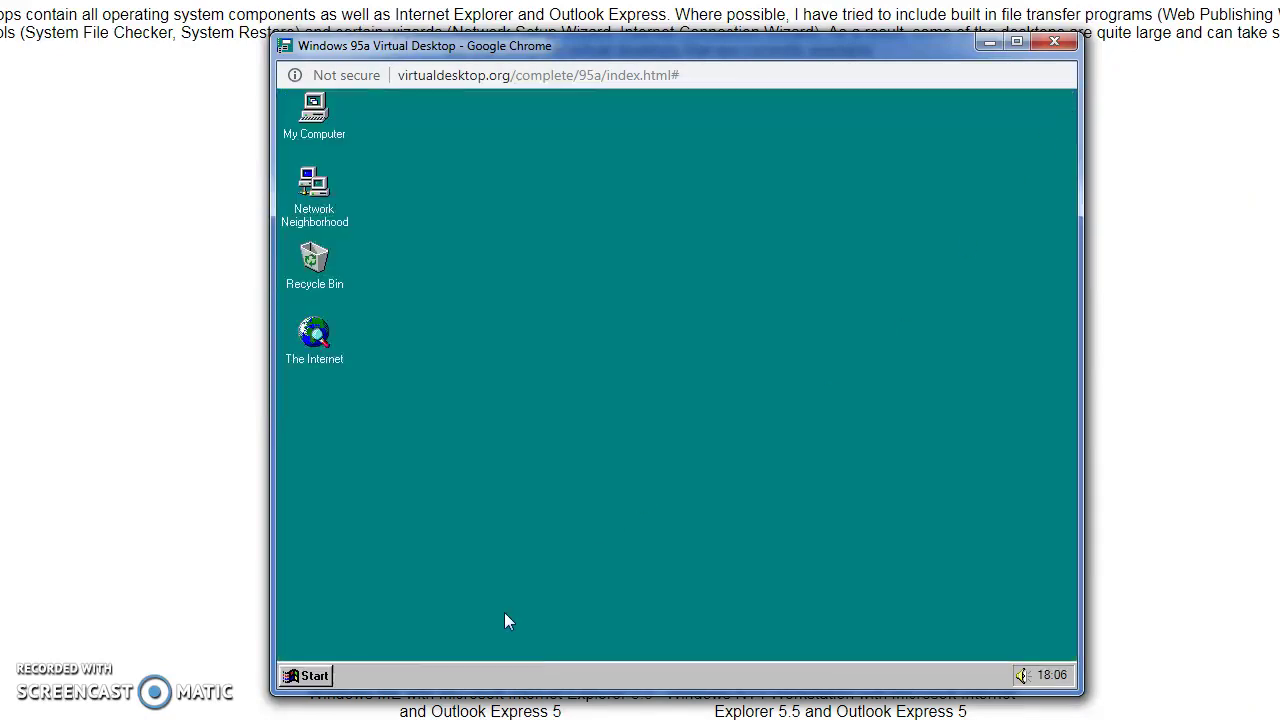
Reopen The Internet from the desktop to view the Internet Explorer window again, and close it.
left_click(316, 676)
left_click(377, 424)
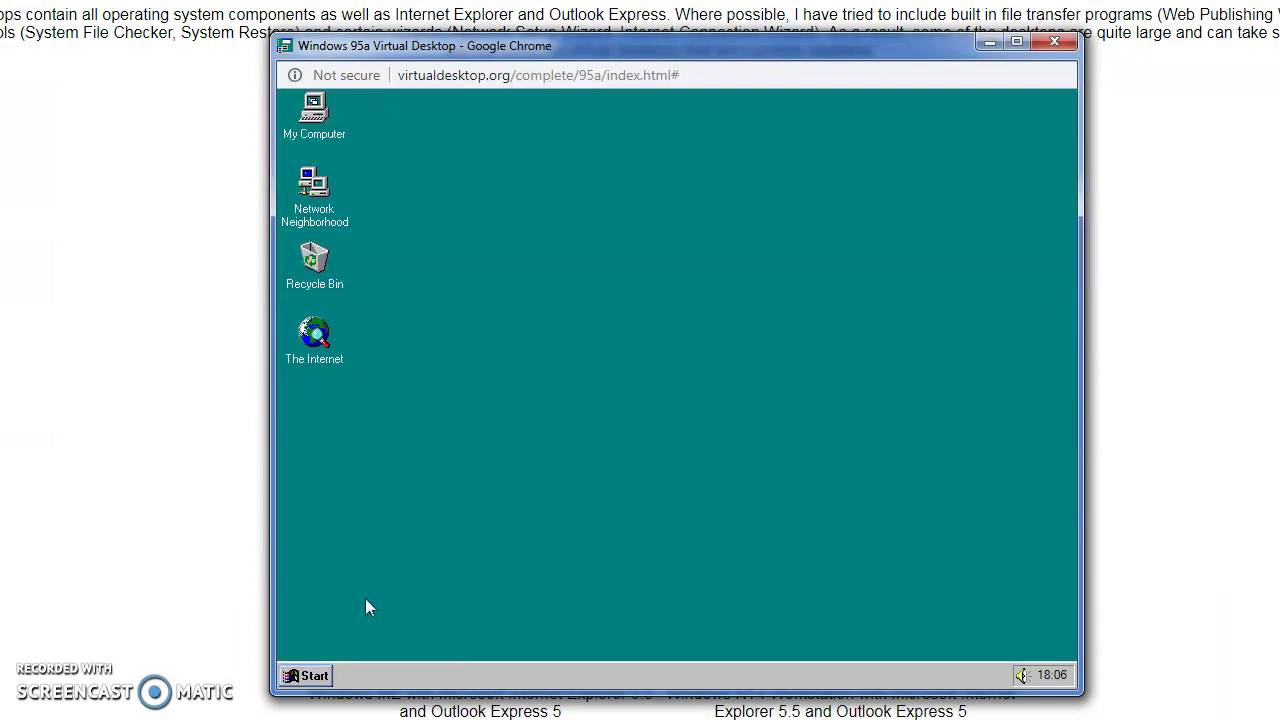
double_click(316, 333)
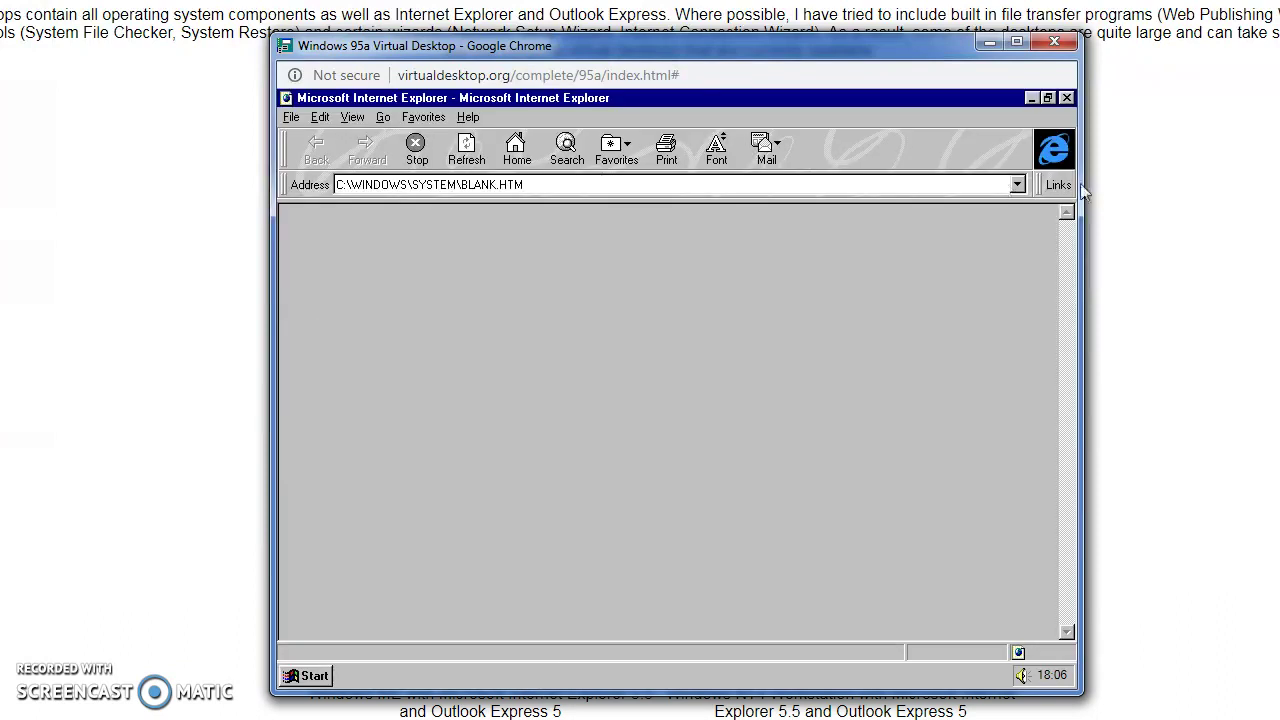
left_click(1066, 98)
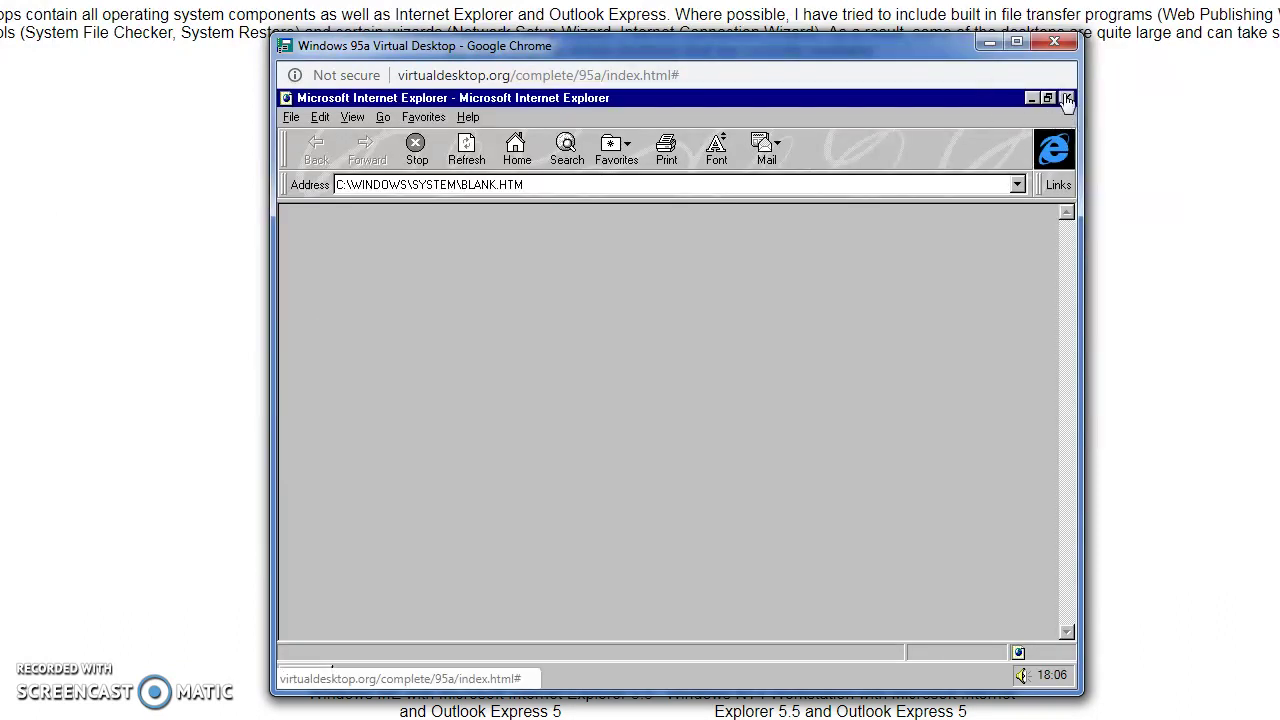
left_click(310, 676)
mouse_move(370, 456)
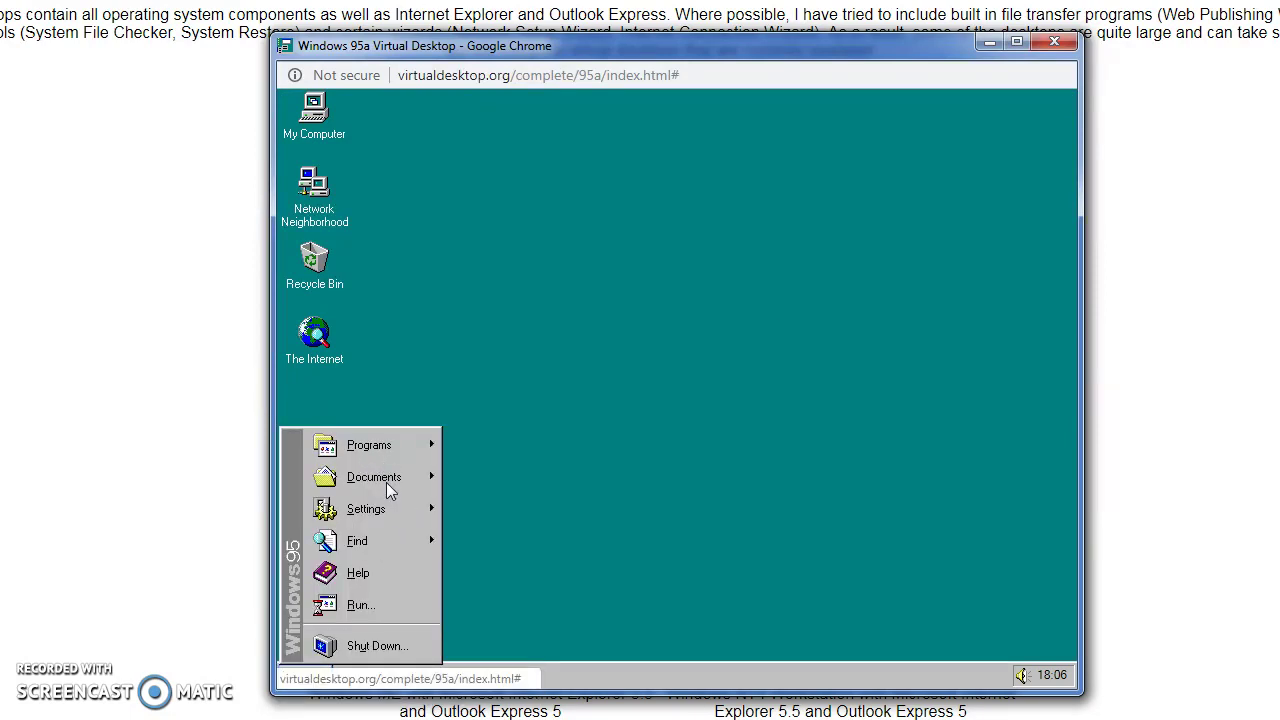
mouse_move(469, 443)
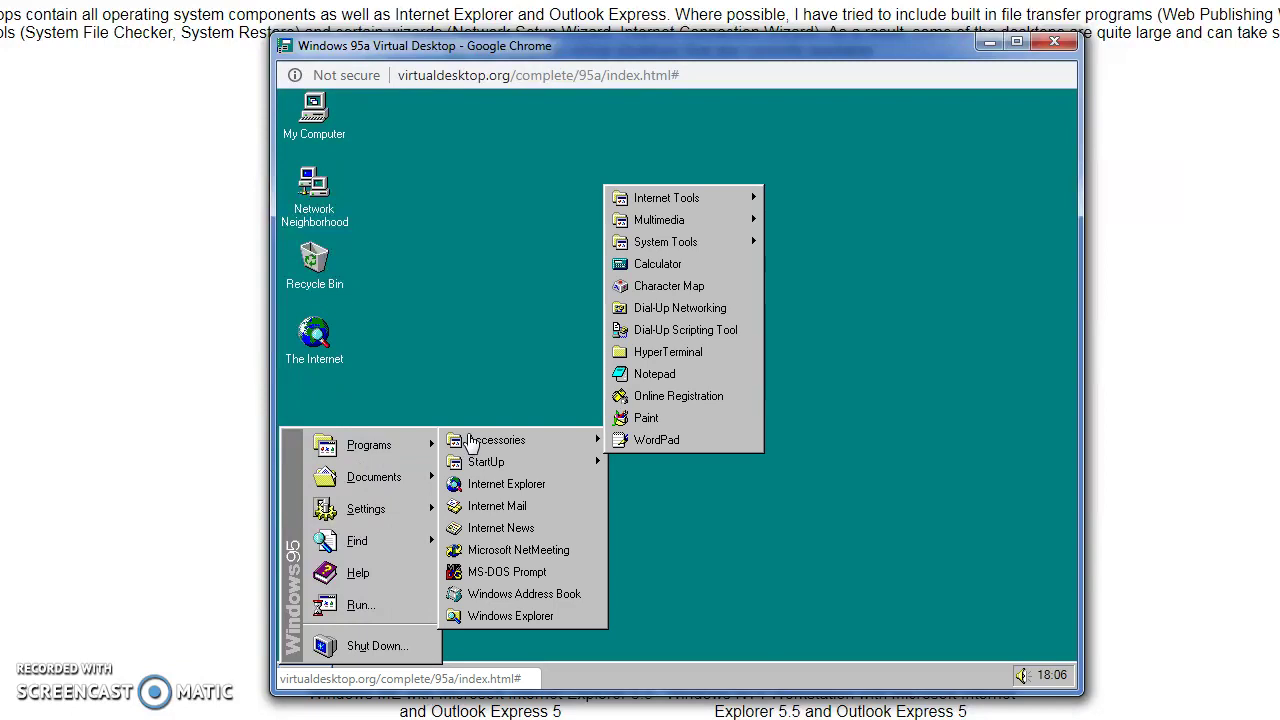
left_click(608, 436)
Shut down the Windows 95a desktop and launch the Windows 95c virtual desktop with Internet Explorer 4 and Outlook Express 4.
left_click(300, 675)
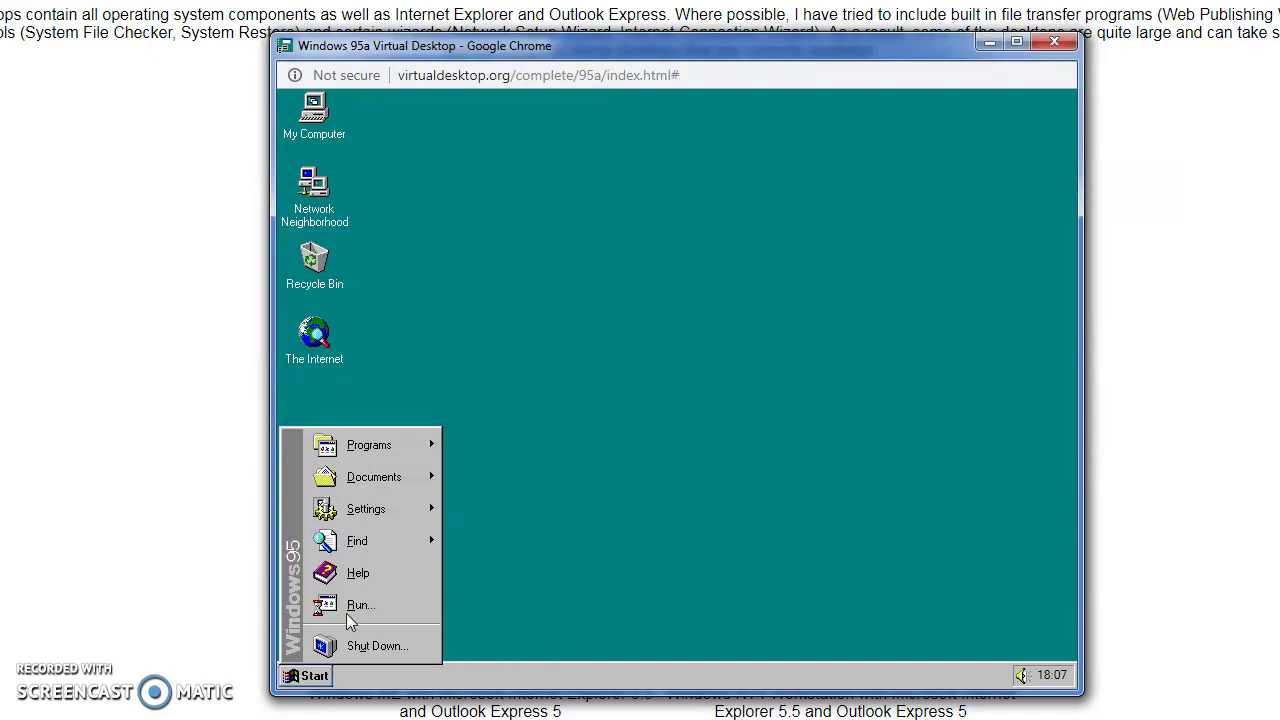
left_click(366, 647)
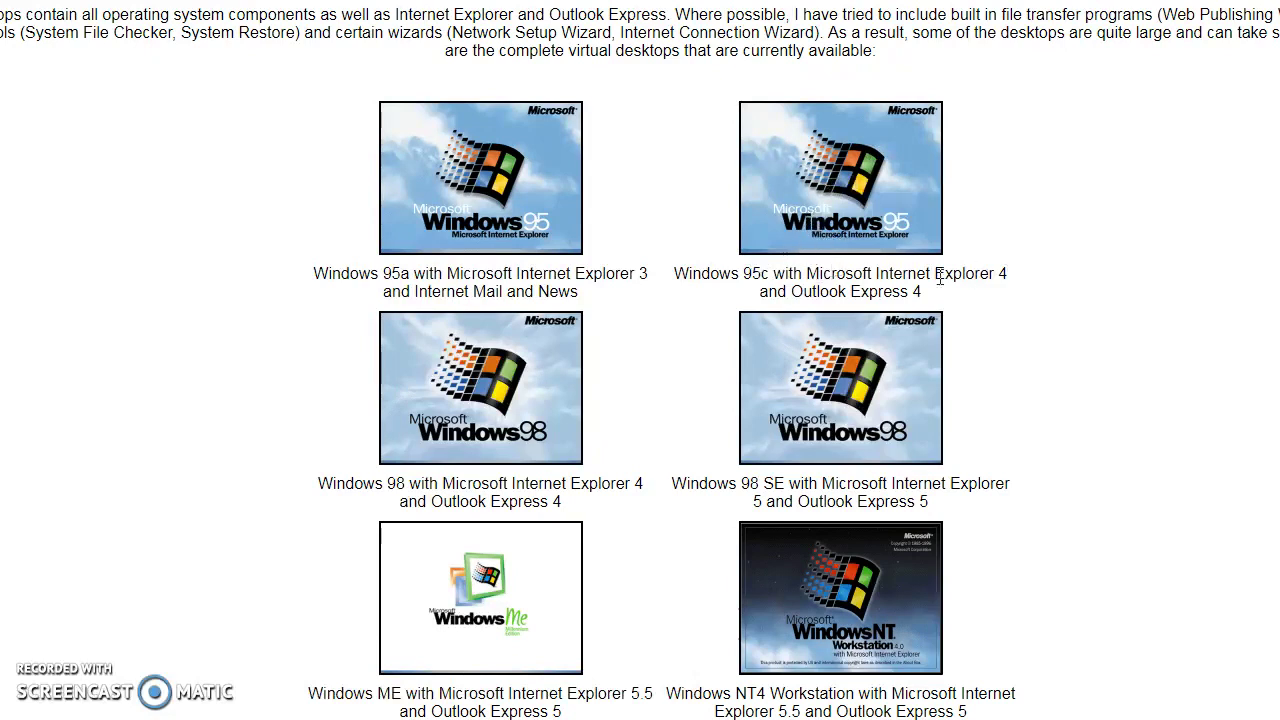
left_click(866, 192)
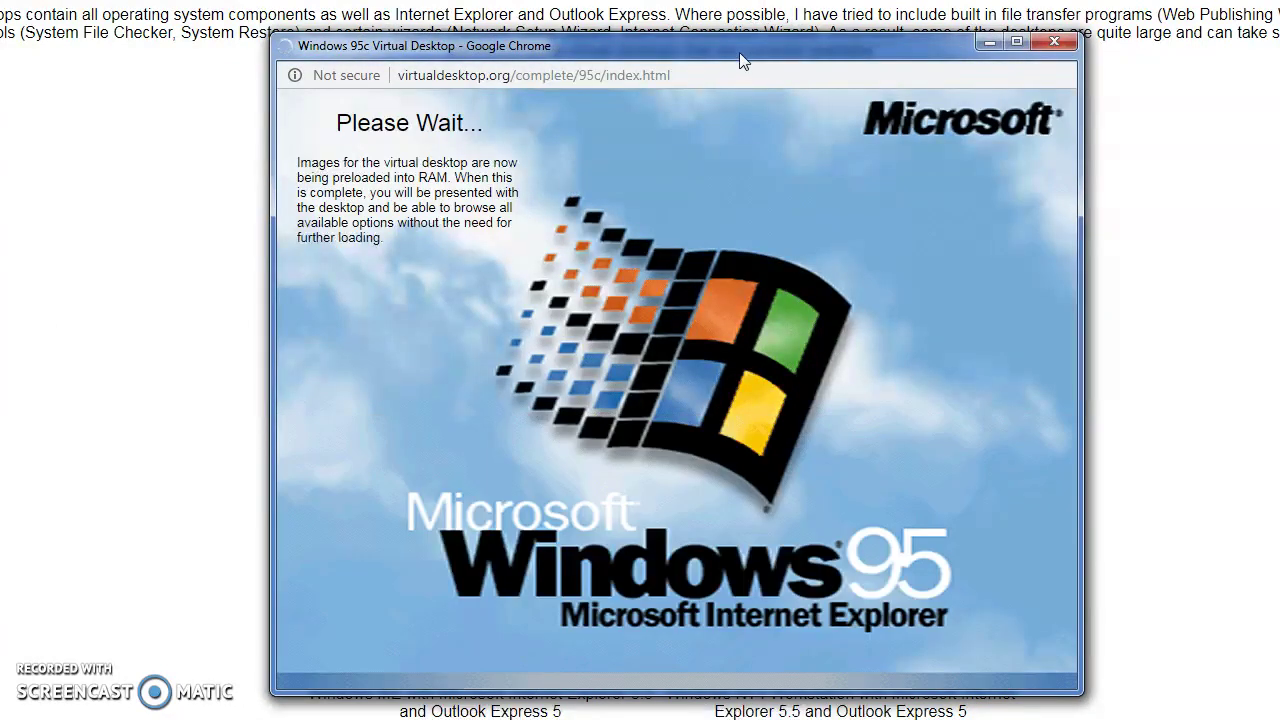
left_click_drag(737, 52, 712, 78)
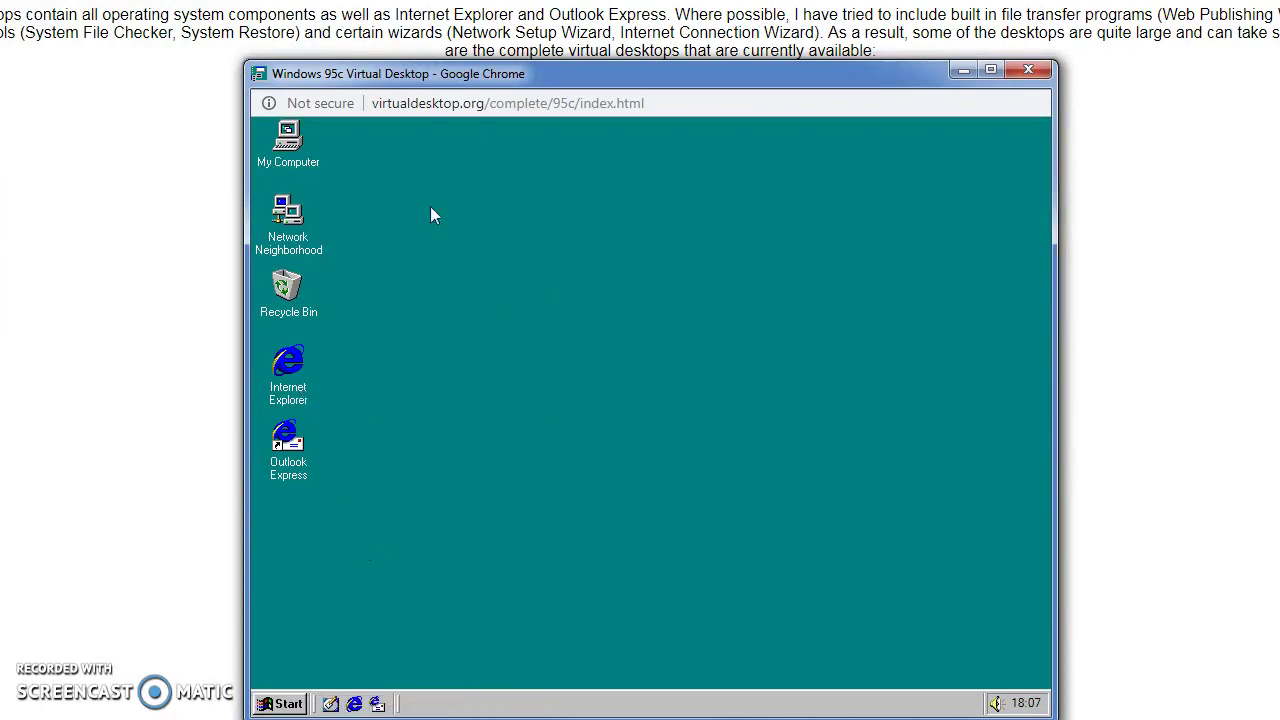
Open My Computer on the Windows 95c desktop, view its Dial-Up Networking folder and close that folder's window.
double_click(285, 150)
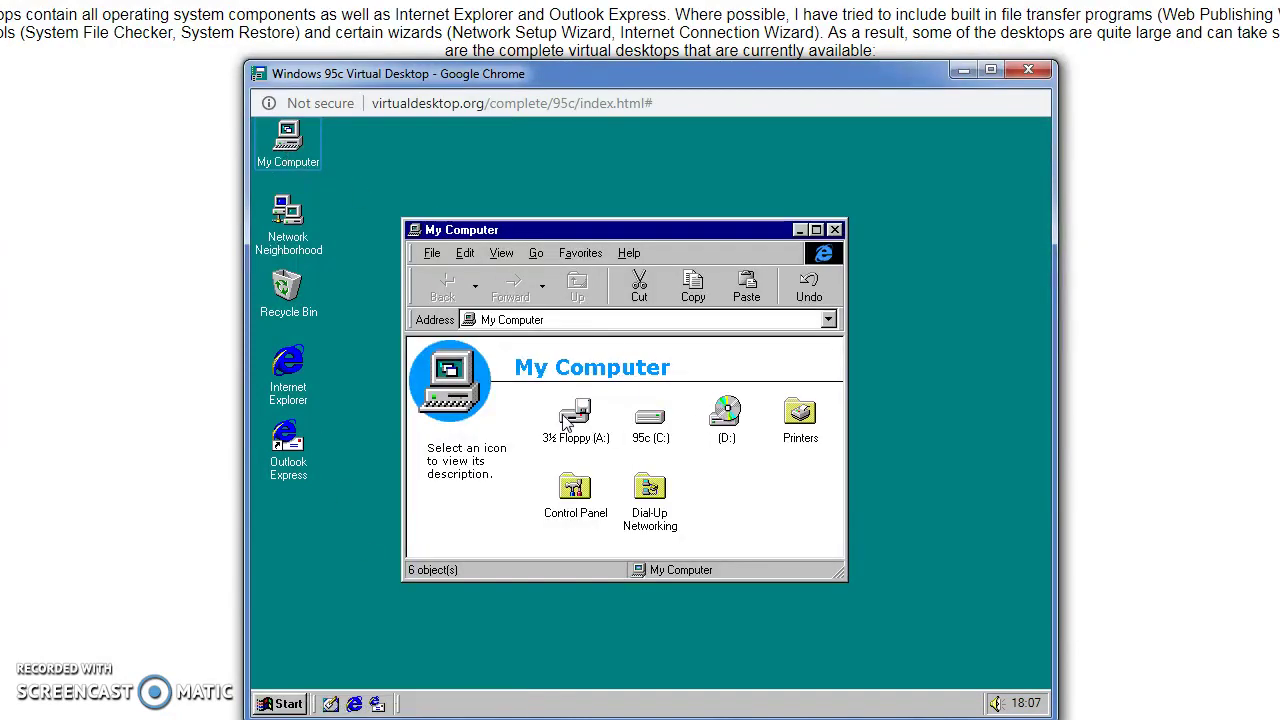
left_click_drag(473, 385, 640, 388)
double_click(651, 503)
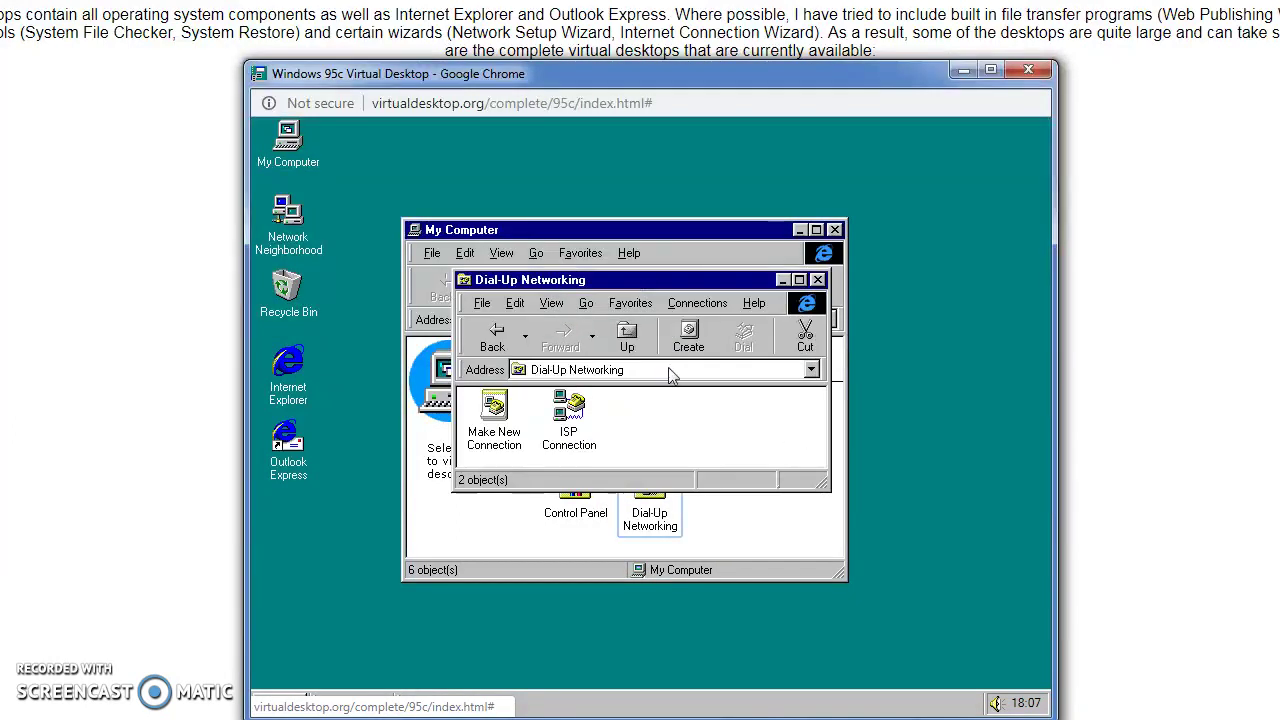
left_click(818, 280)
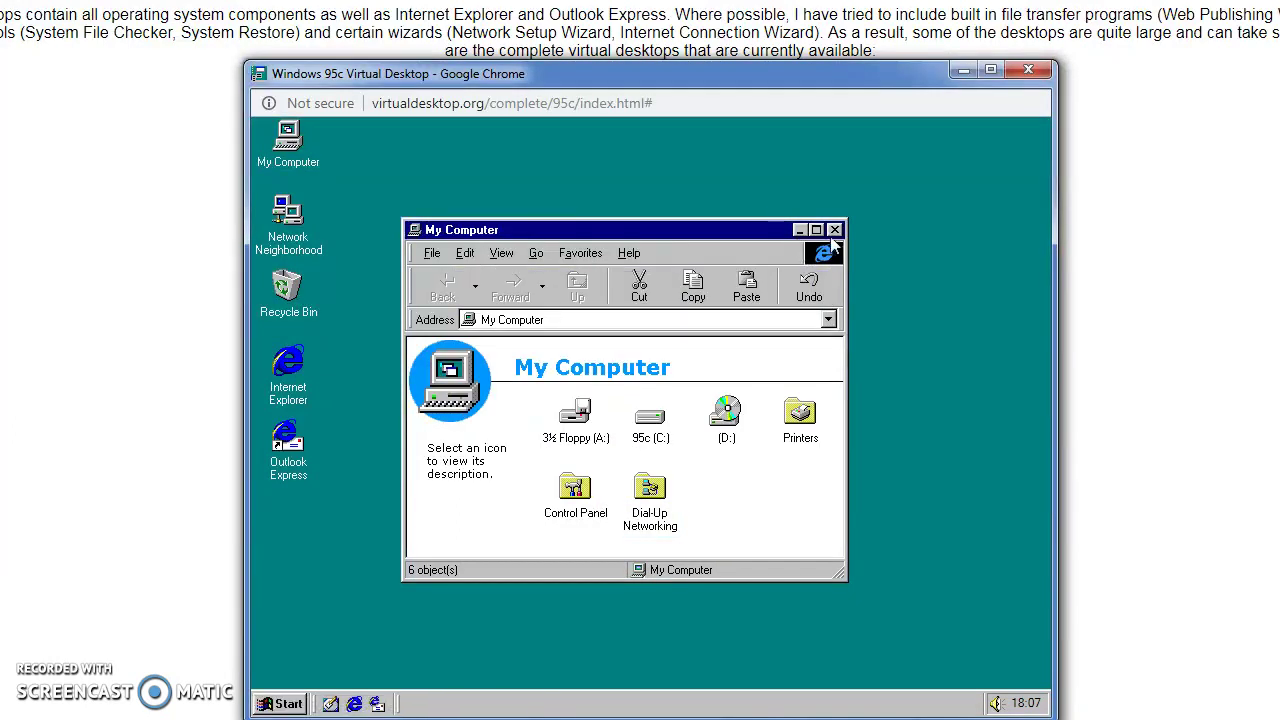
Close My Computer, open Internet Explorer from the Windows 95c desktop to view its blank page, and close it.
left_click(834, 232)
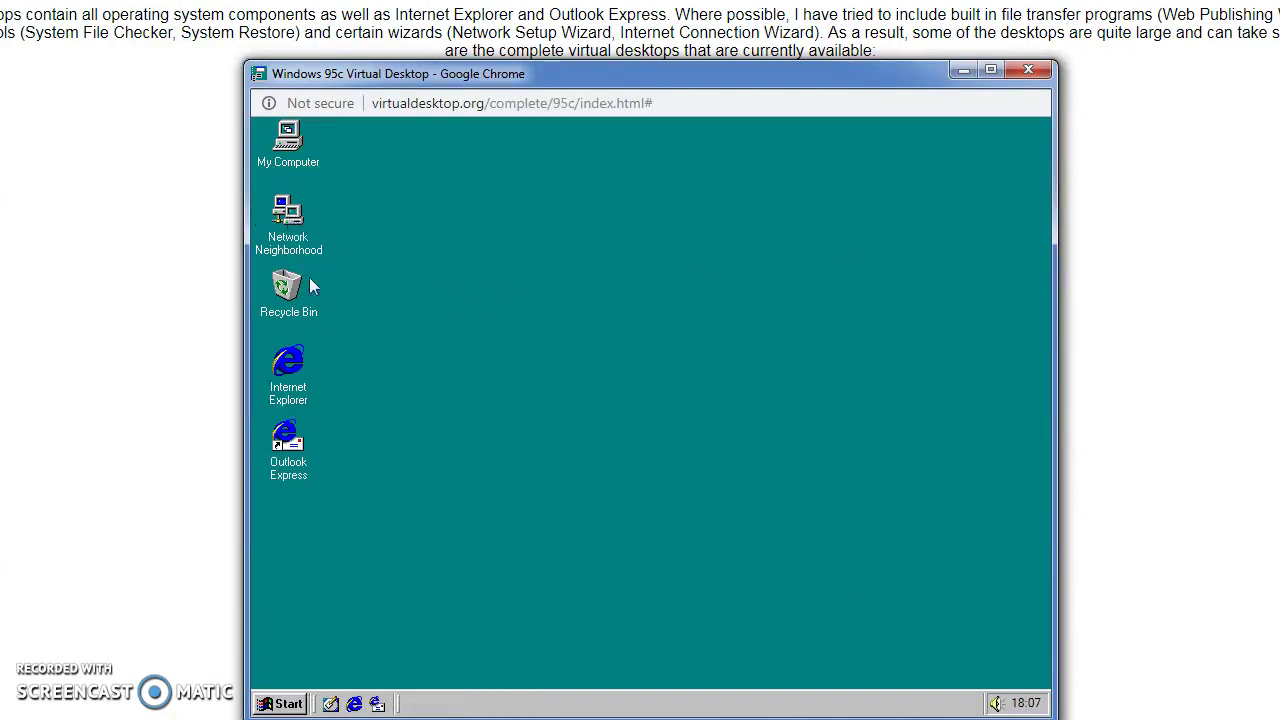
double_click(288, 388)
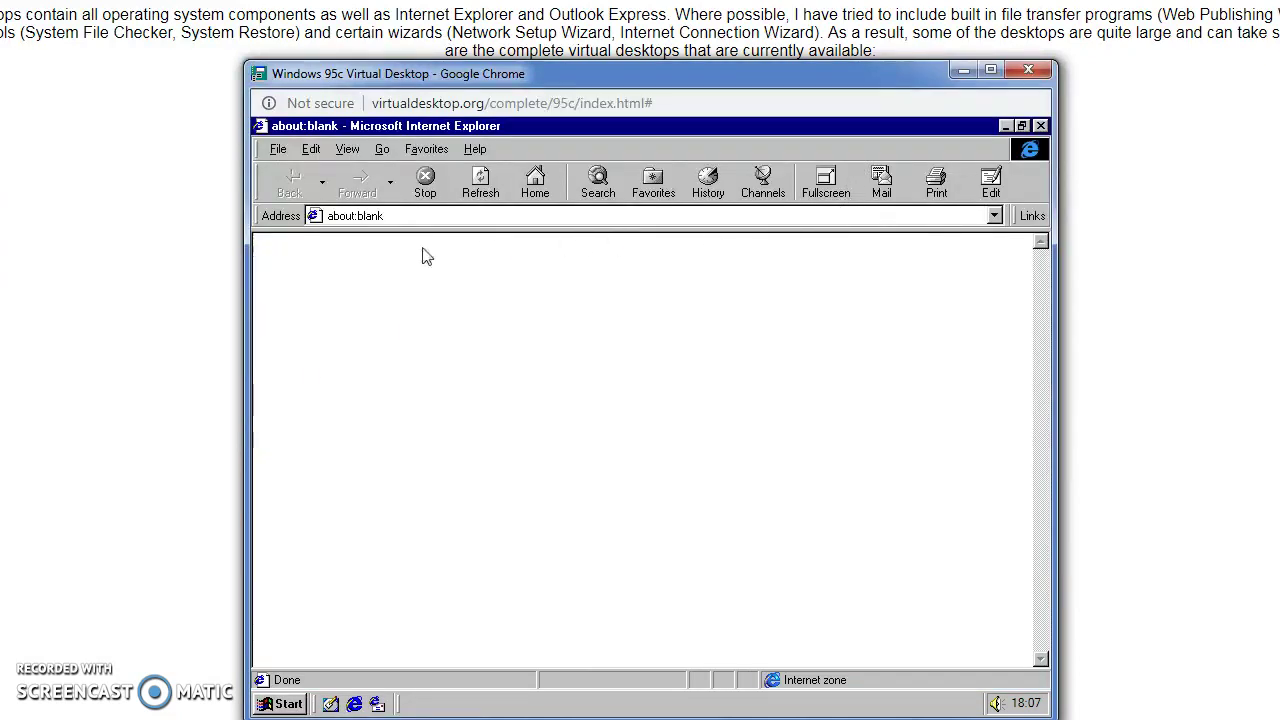
key("ctrl+w")
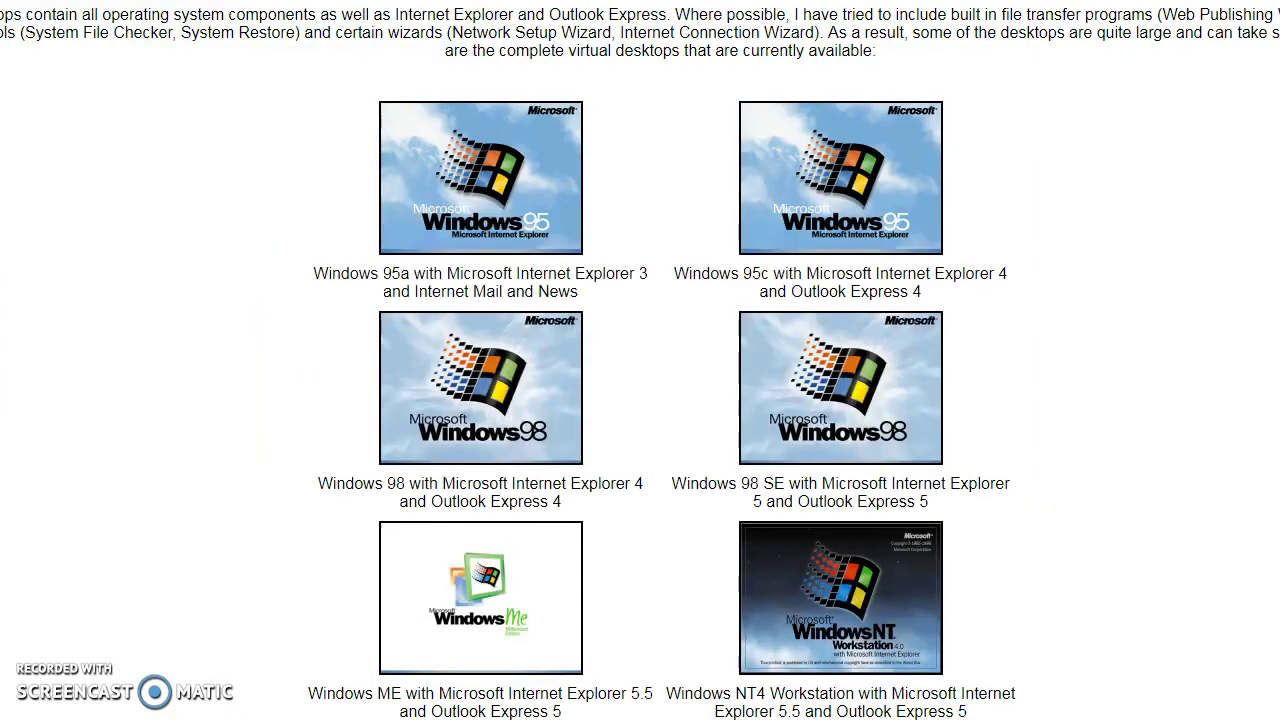
left_click(423, 682)
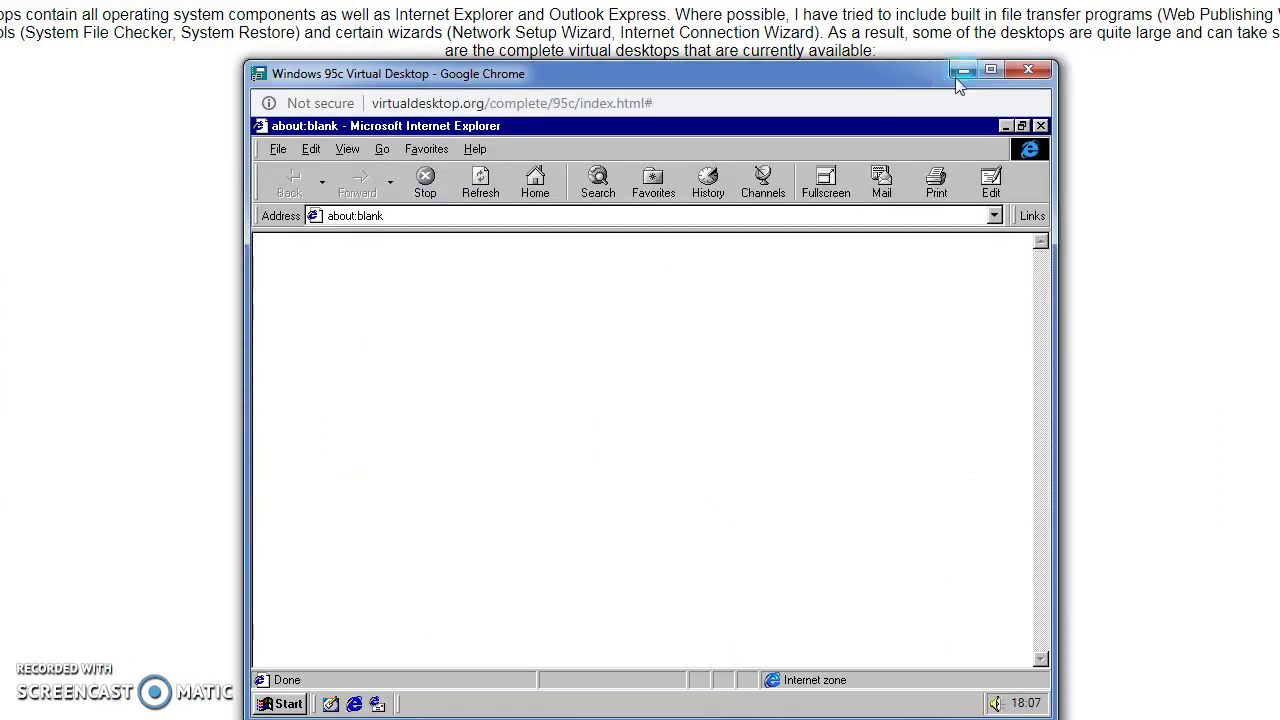
left_click(1041, 126)
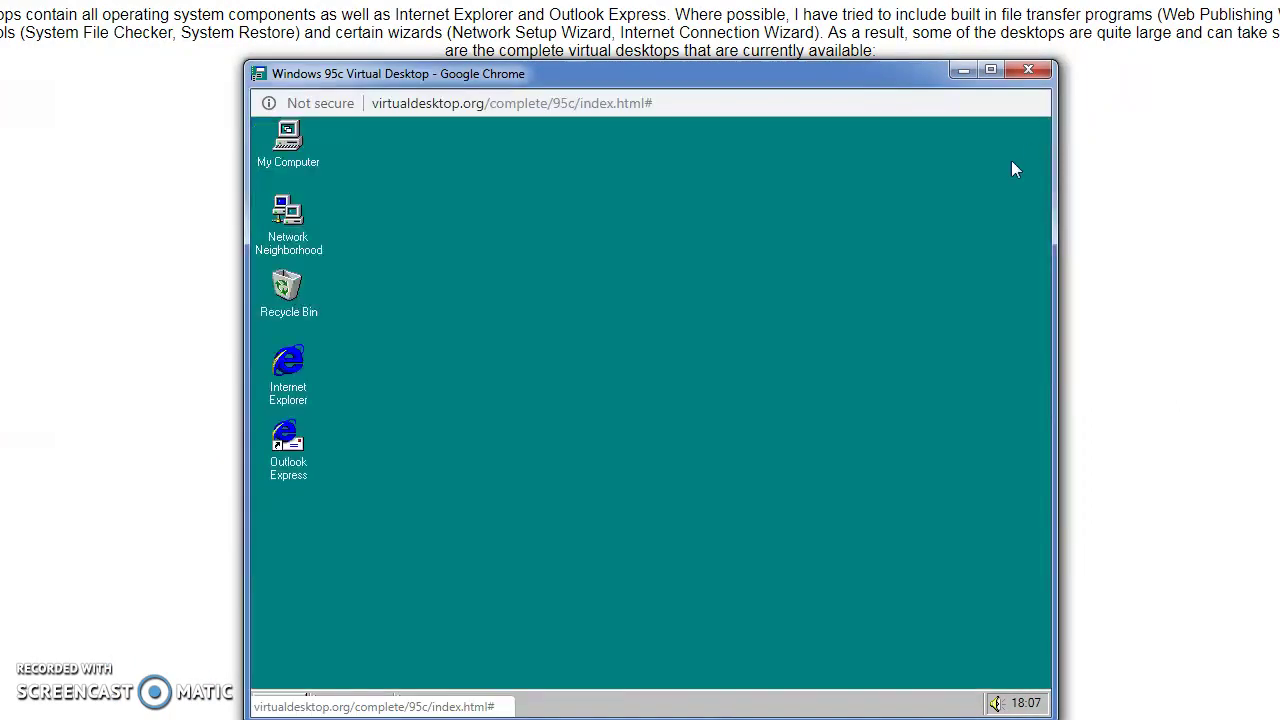
Open Outlook Express from the Windows 95c desktop, view its Tools commands and a blank New Message window, and close both windows.
double_click(313, 447)
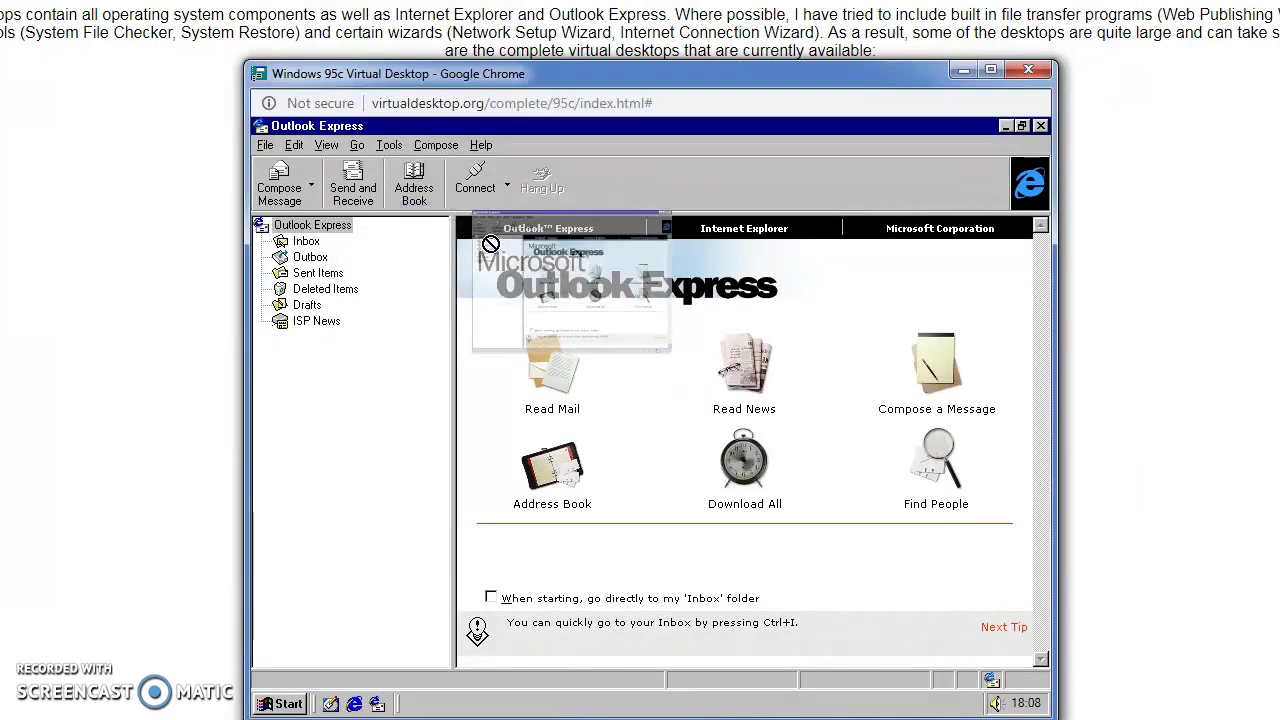
left_click(481, 145)
mouse_move(447, 153)
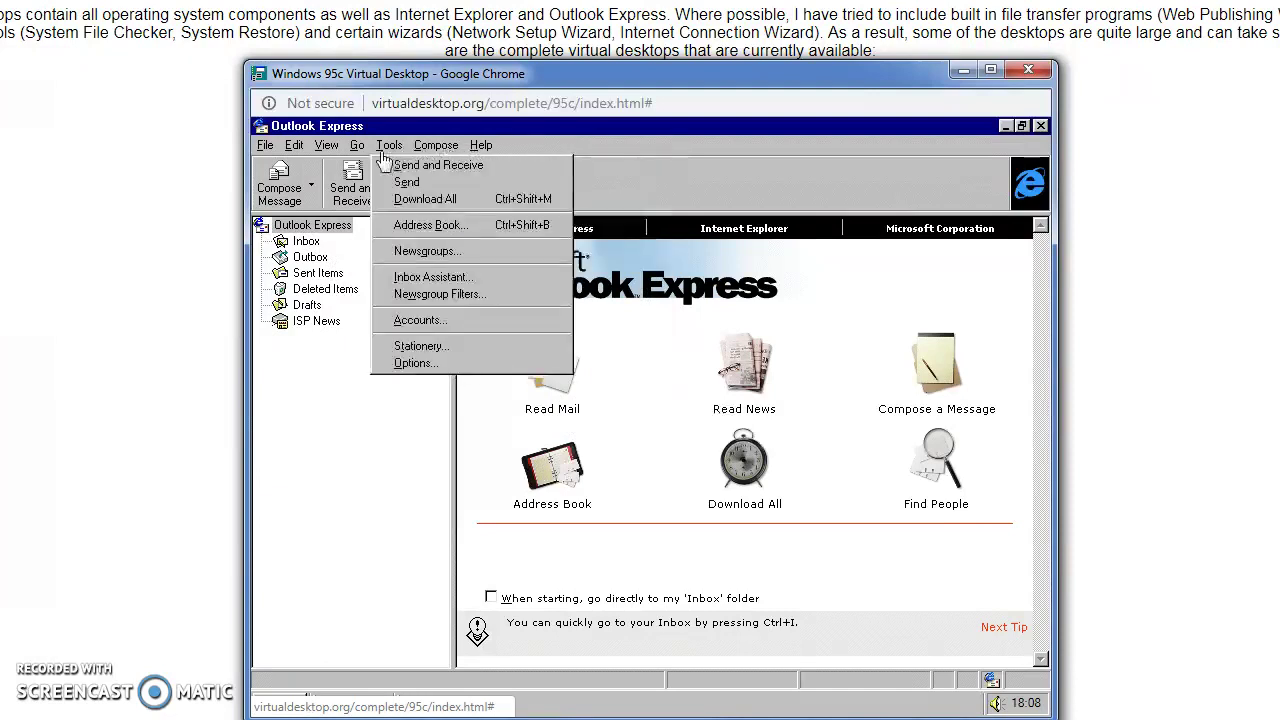
left_click(451, 165)
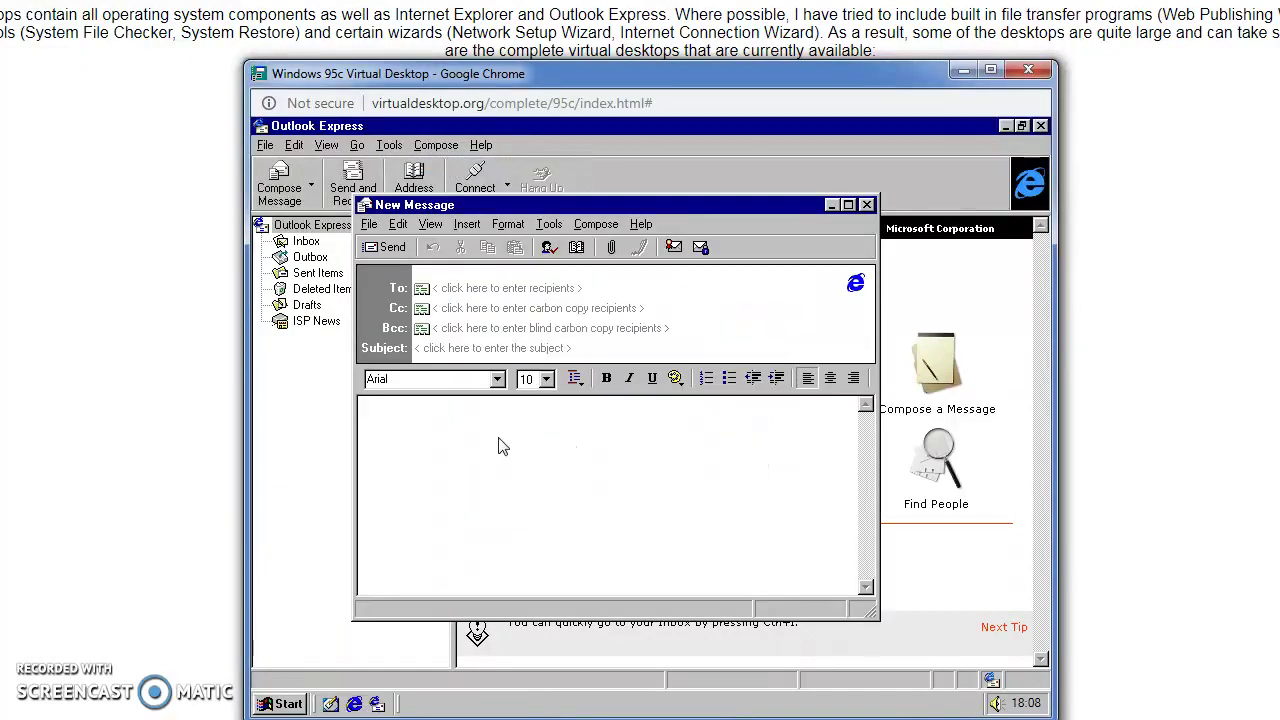
left_click(866, 204)
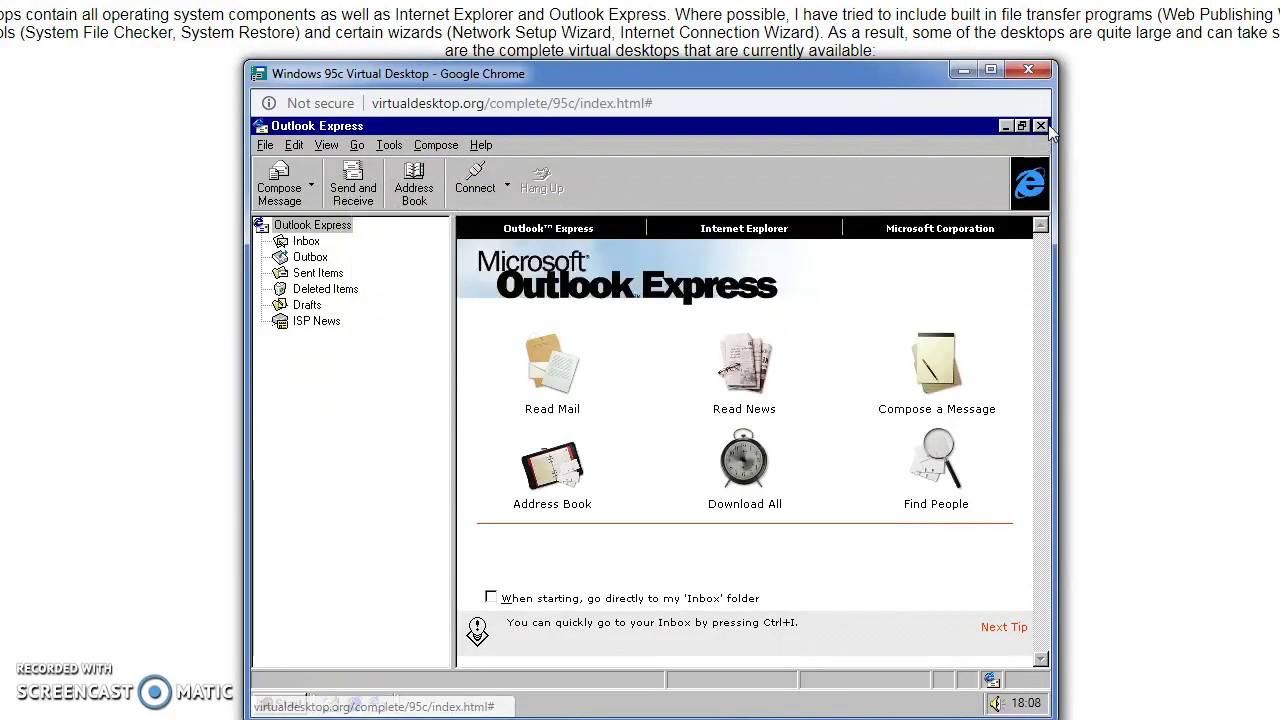
left_click(1040, 127)
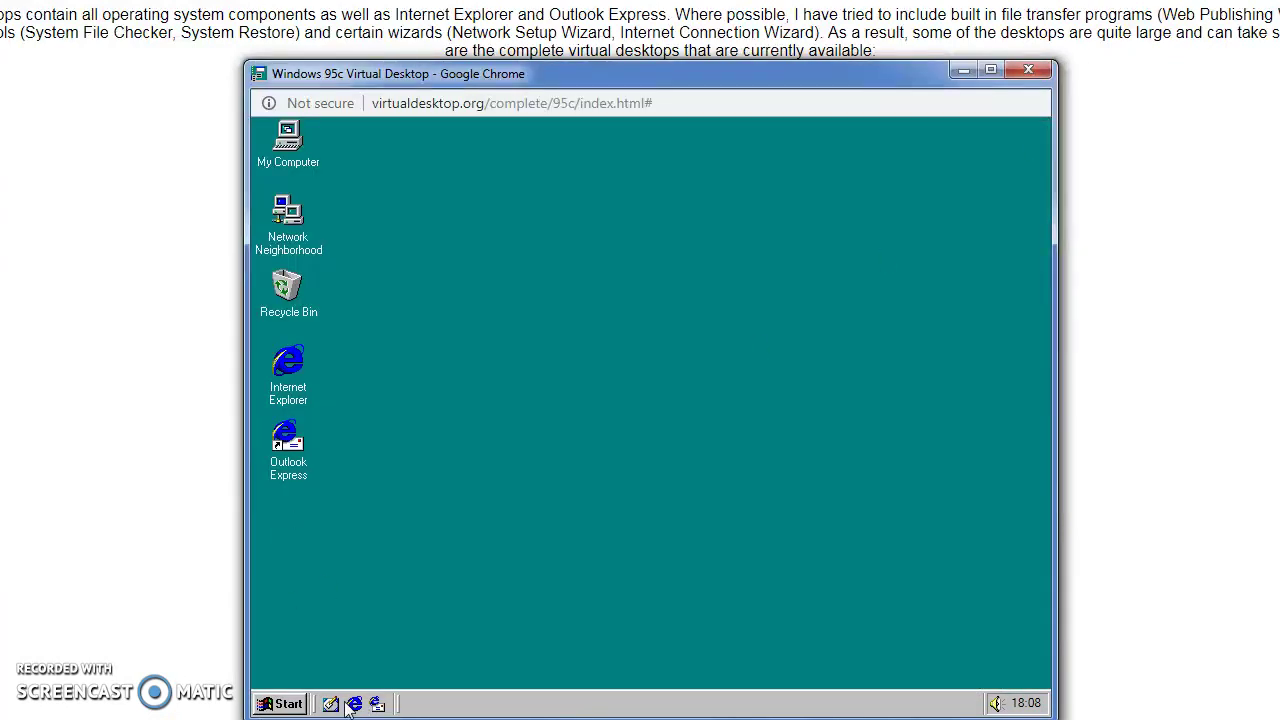
Examine the Windows 95c Start menu and the contents of its Programs group, leaving everything there unopened.
left_click(281, 703)
left_click(335, 365)
left_click(281, 703)
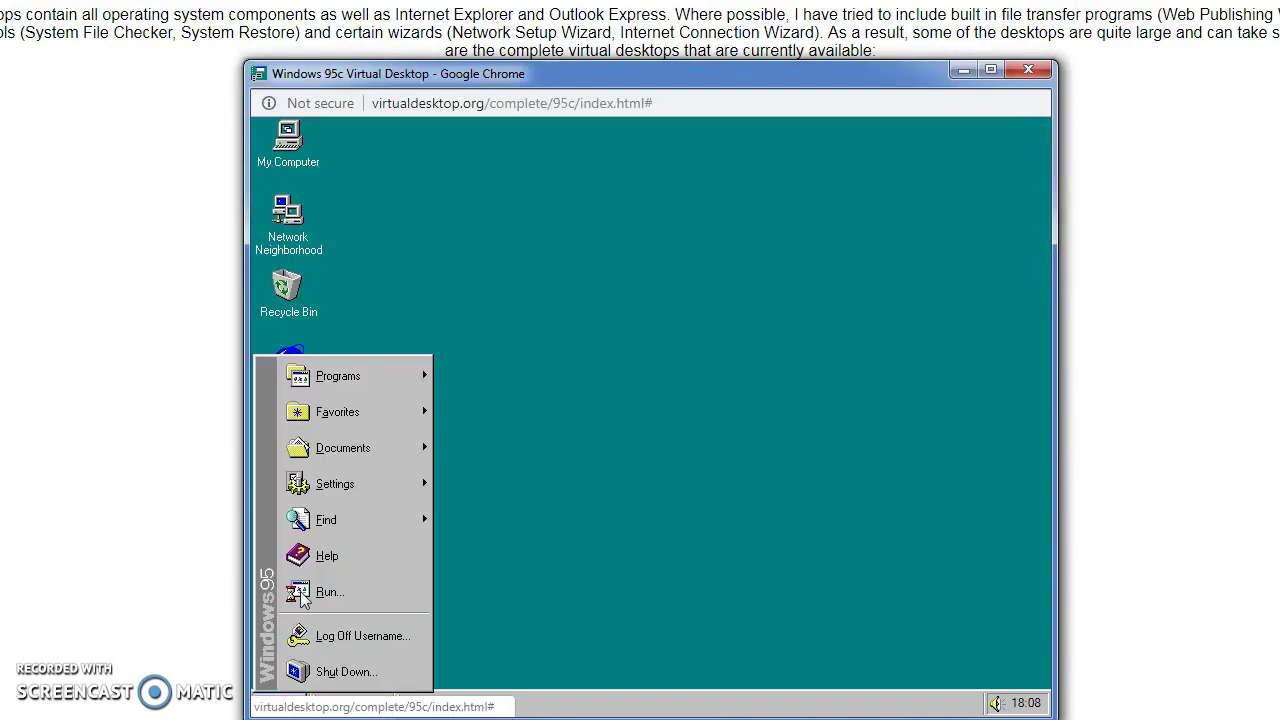
mouse_move(396, 376)
mouse_move(440, 378)
left_click(472, 504)
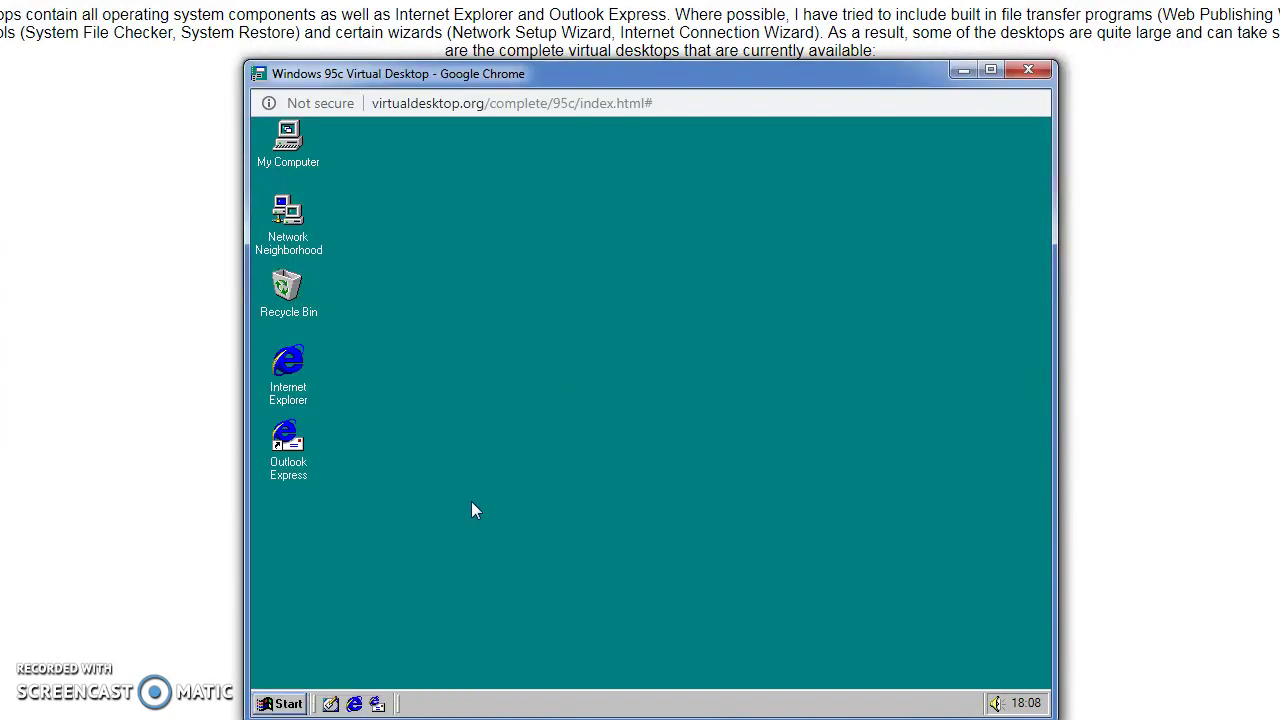
left_click(281, 703)
mouse_move(345, 368)
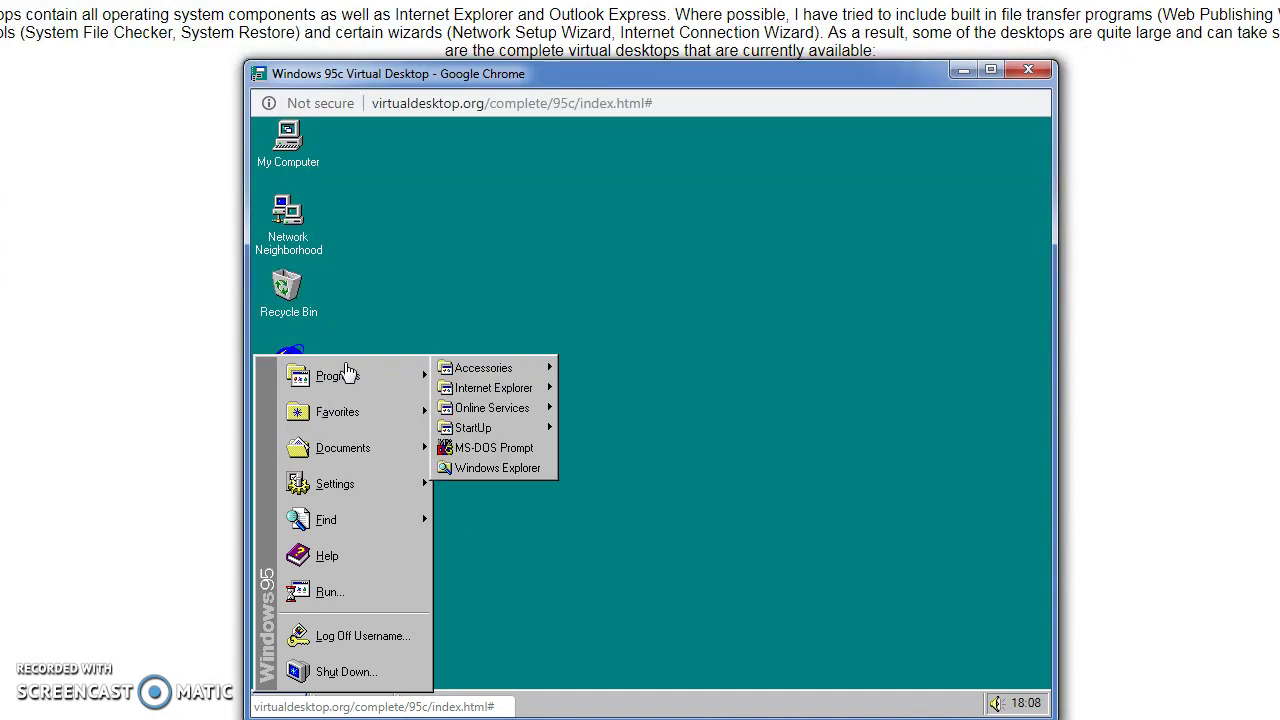
left_click(444, 432)
left_click(281, 703)
mouse_move(302, 384)
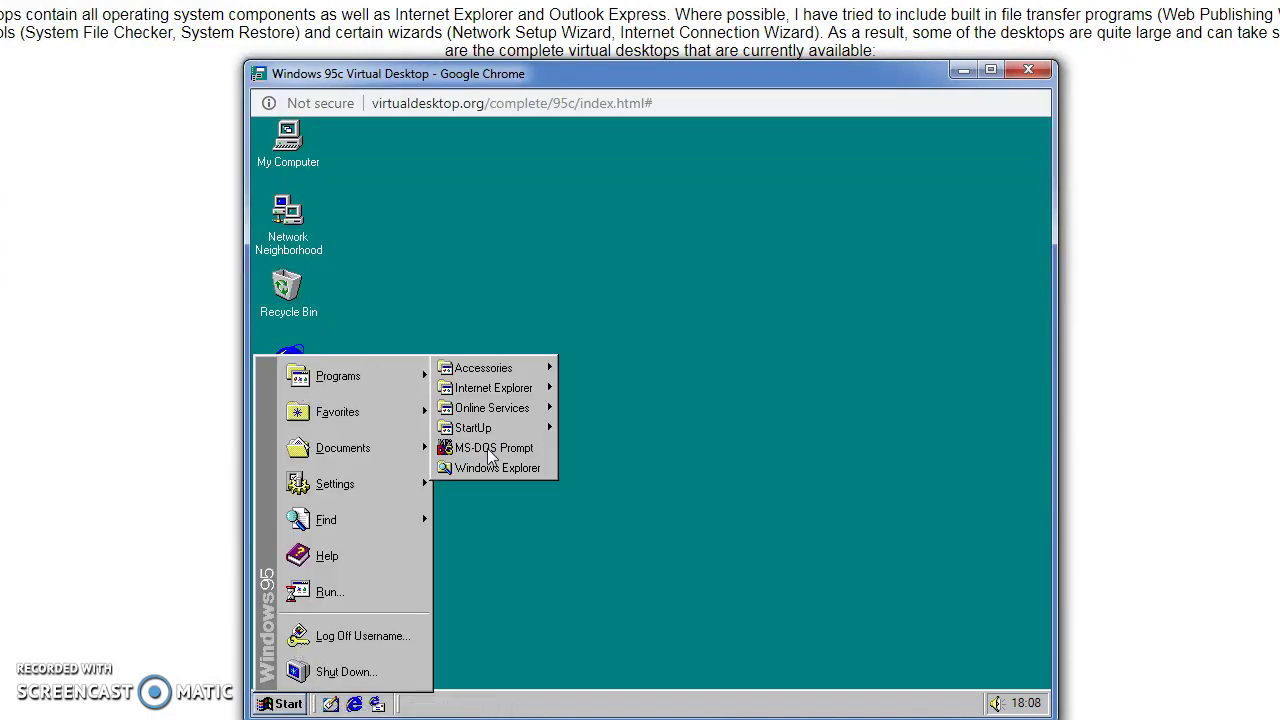
left_click(670, 597)
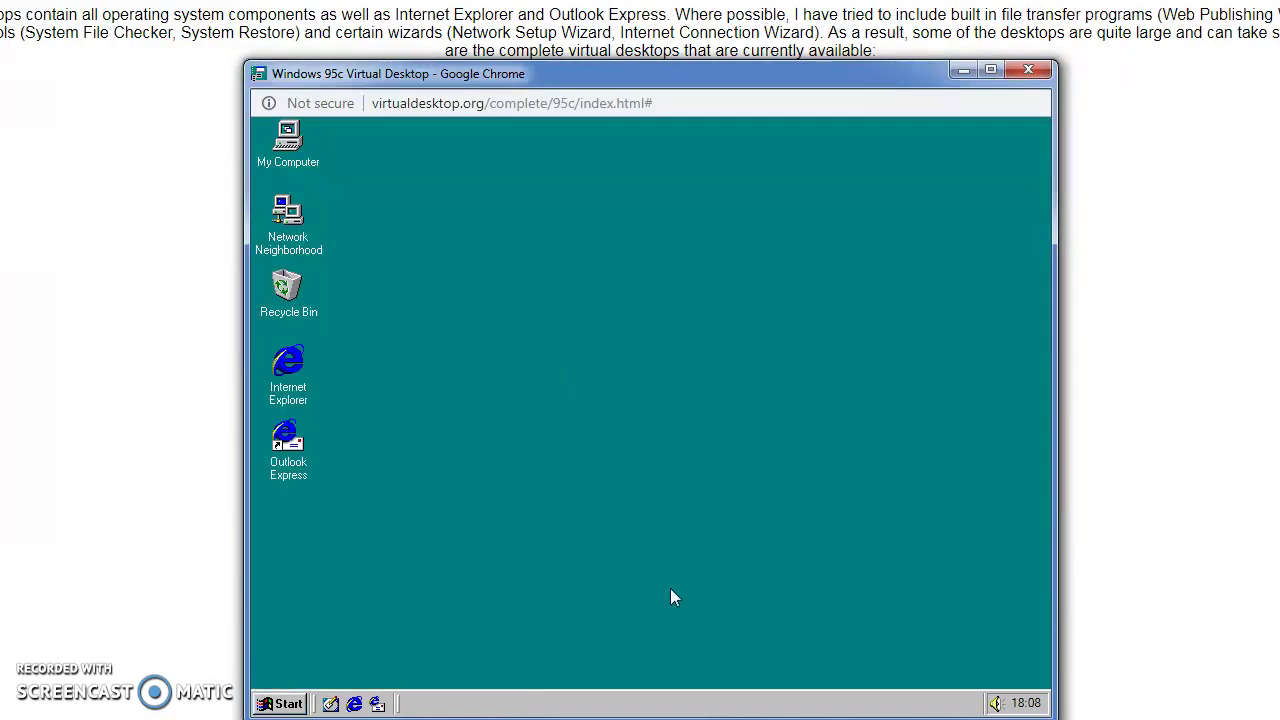
Close the Windows 95c desktop, launch the Windows 98 virtual desktop with Internet Explorer 4 and Outlook Express 4, and reposition its window.
left_click(1025, 69)
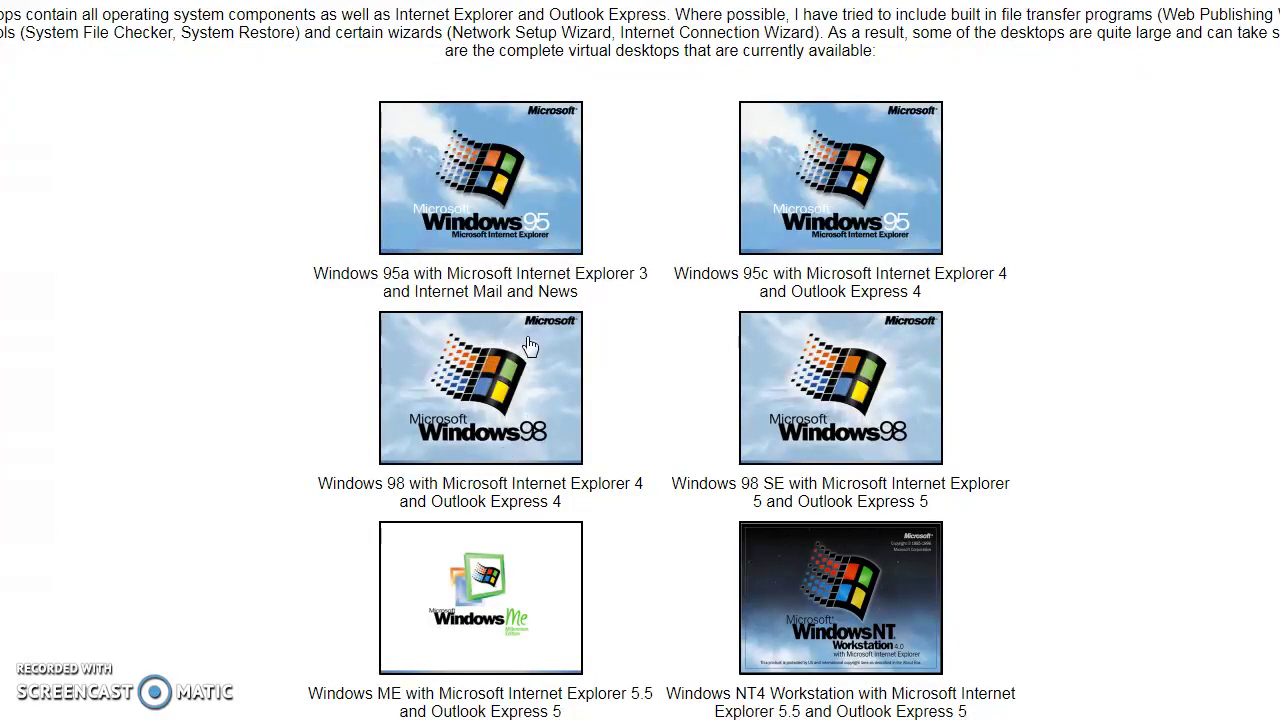
scroll(405, 378, "down", 1)
scroll(405, 378, "up", 1)
left_click(497, 378)
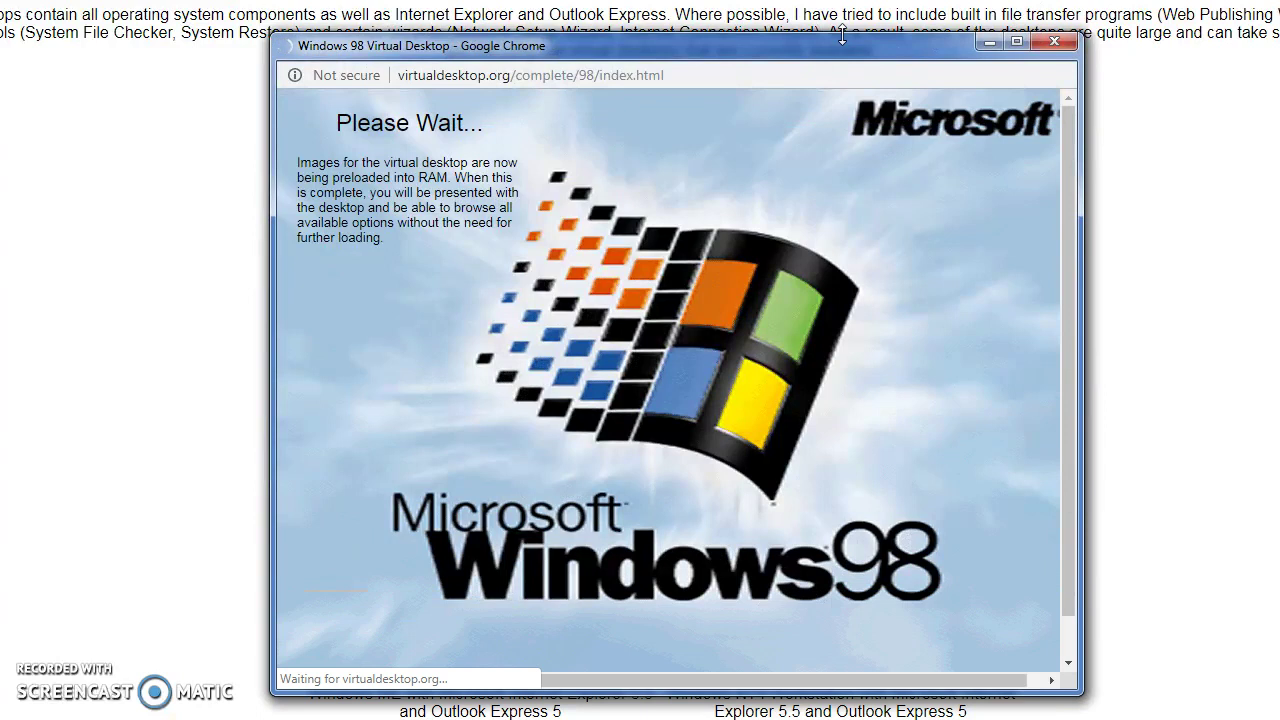
left_click_drag(820, 50, 776, 541)
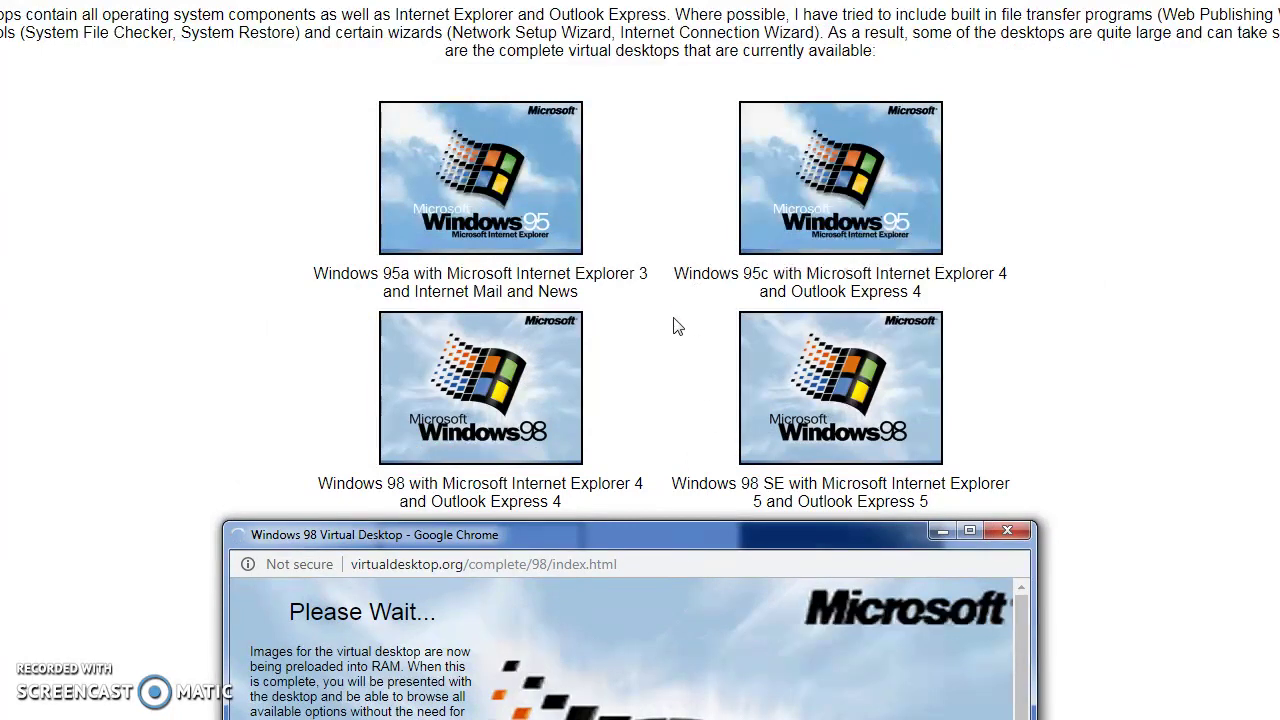
left_click_drag(643, 542, 623, 88)
Open My Computer on the Windows 98 desktop, view its Control Panel and close the Control Panel window.
double_click(246, 145)
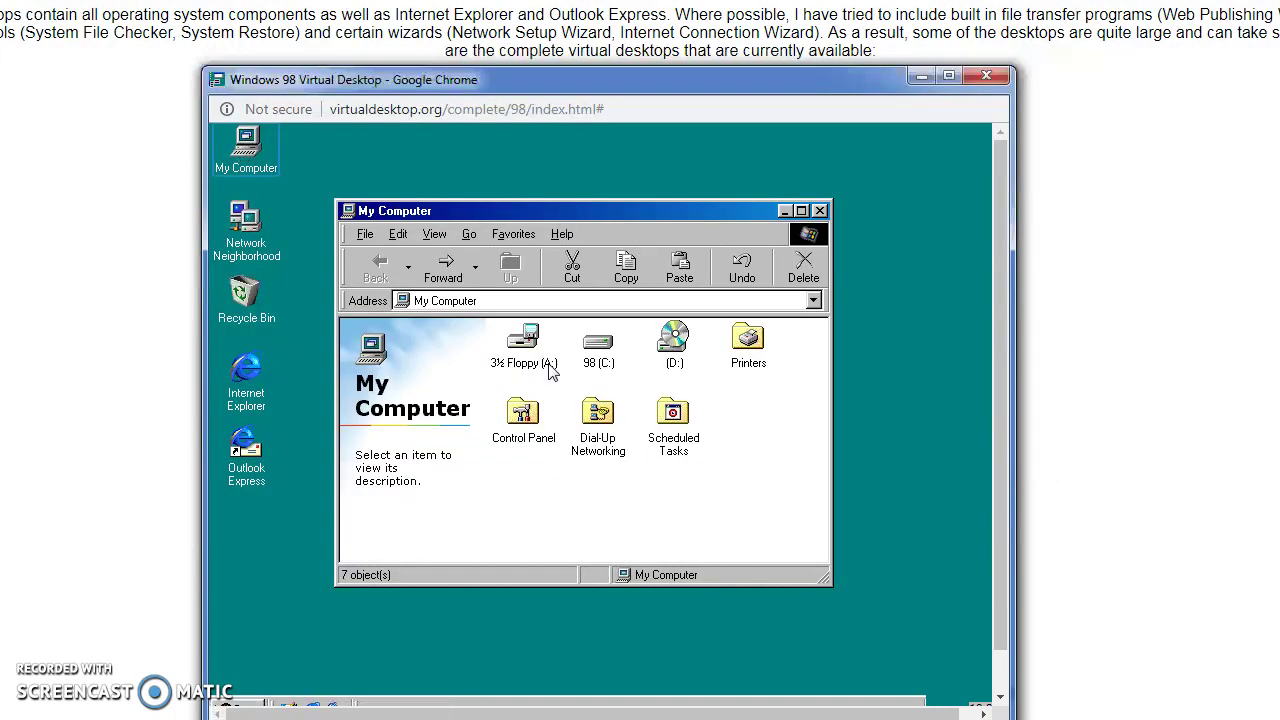
double_click(522, 418)
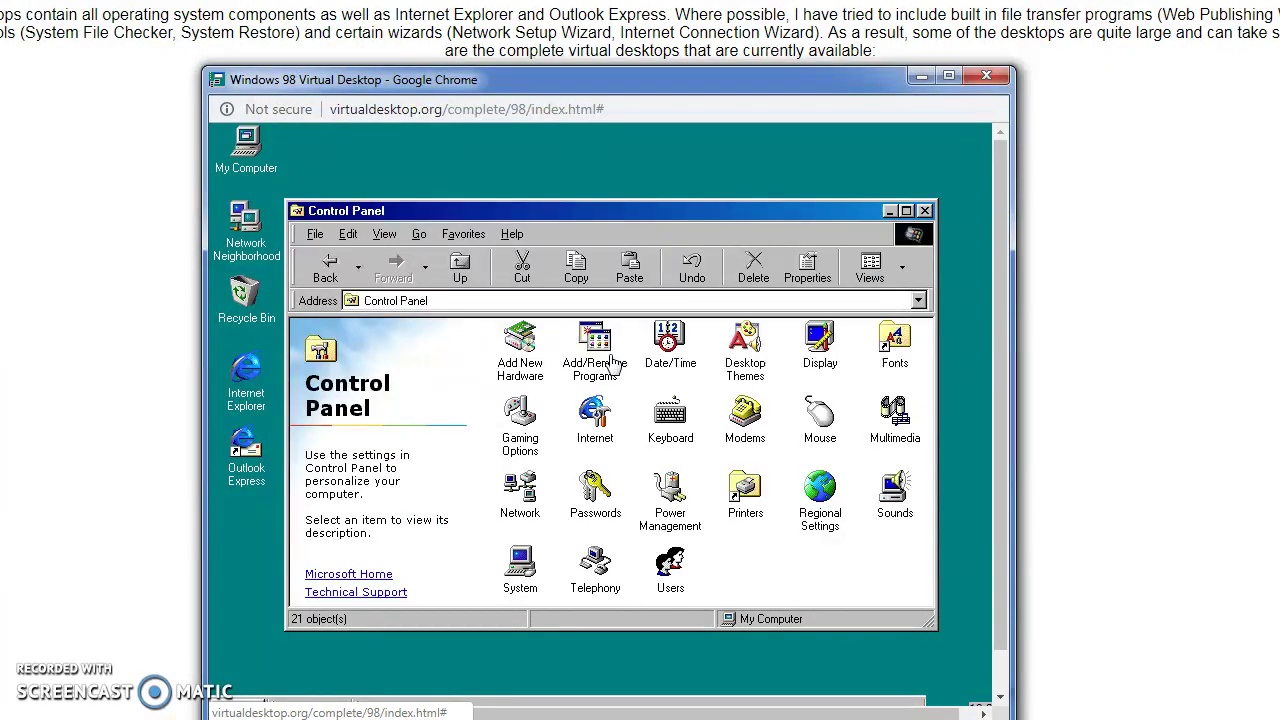
left_click(927, 212)
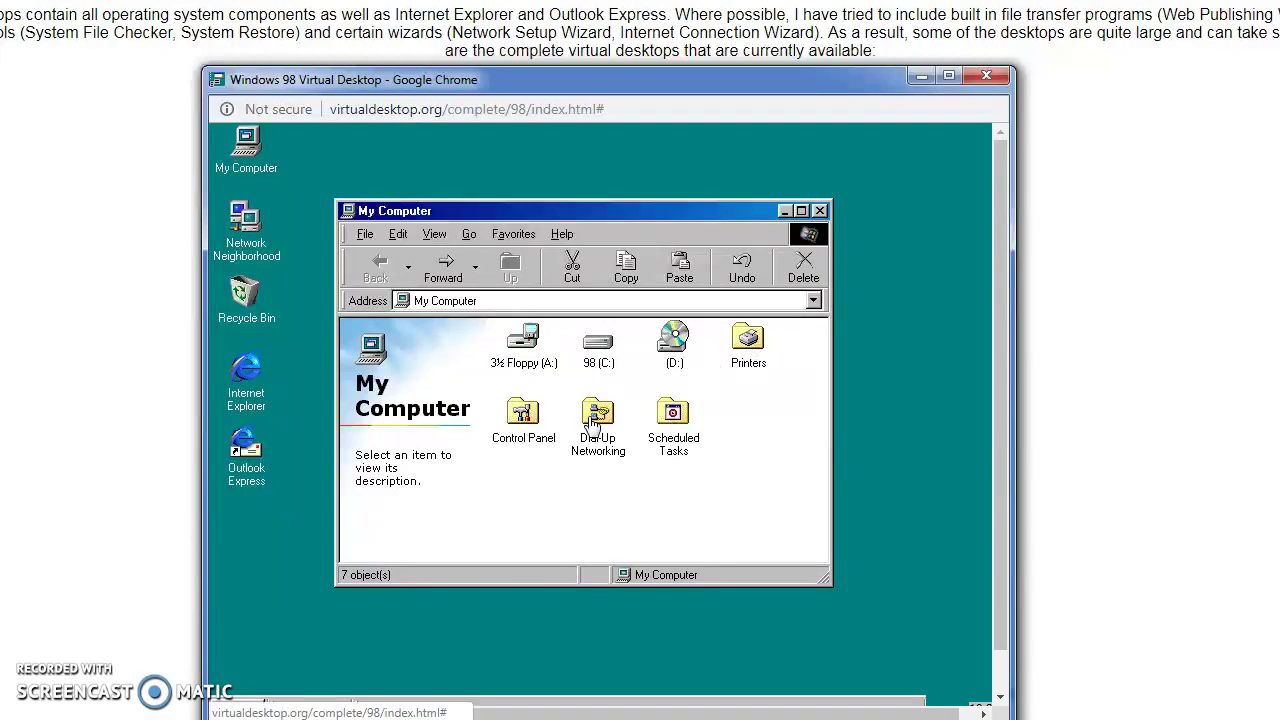
Reopen Control Panel to view the general Internet Options, and close the dialog, Control Panel and My Computer.
double_click(521, 415)
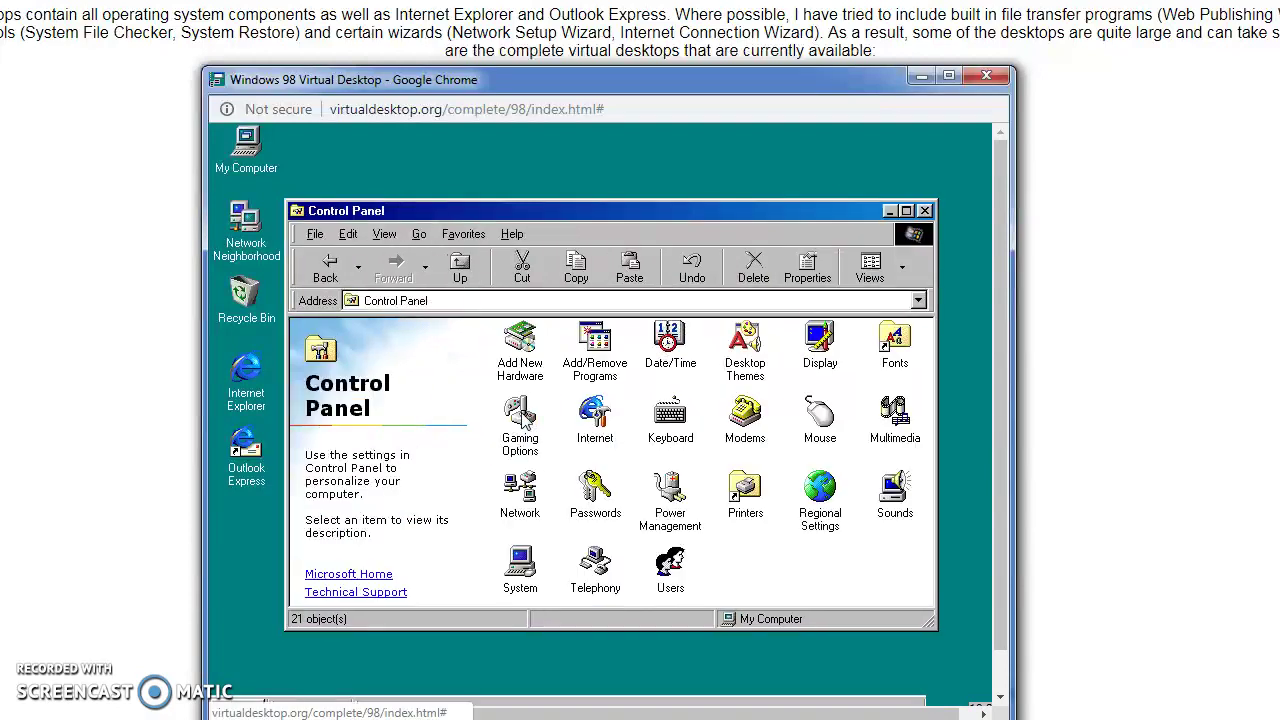
double_click(601, 421)
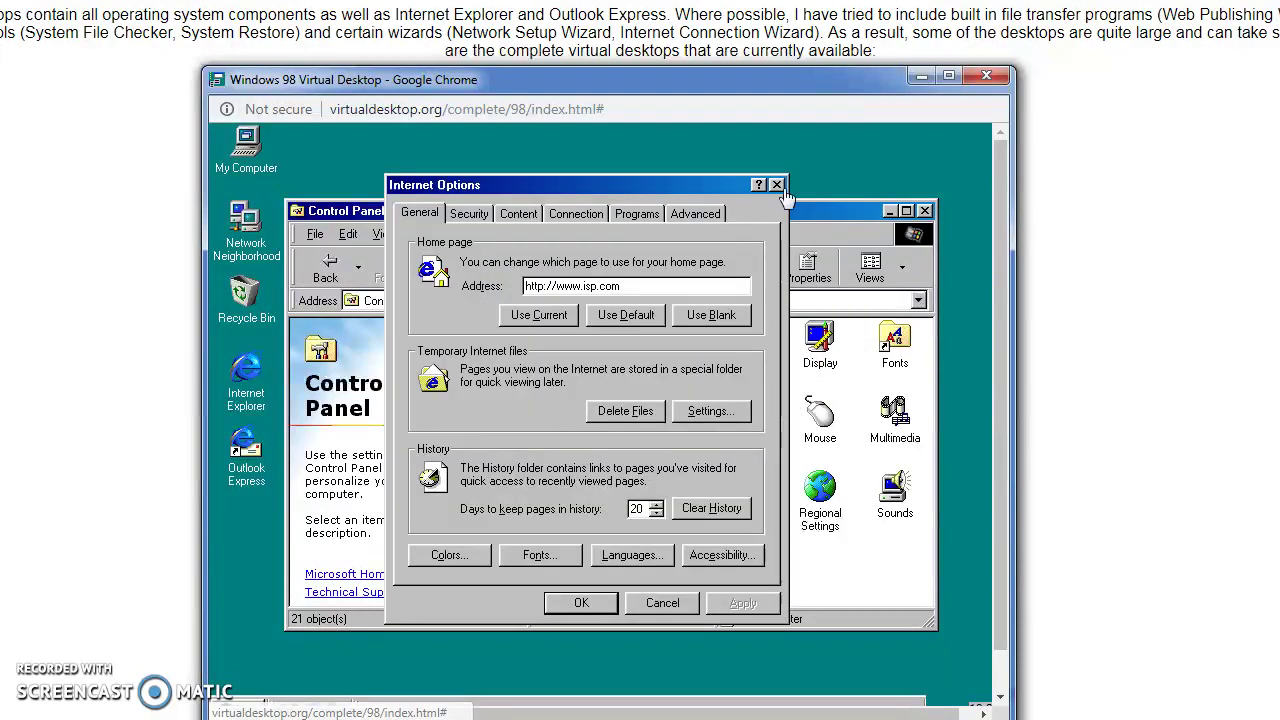
left_click(783, 183)
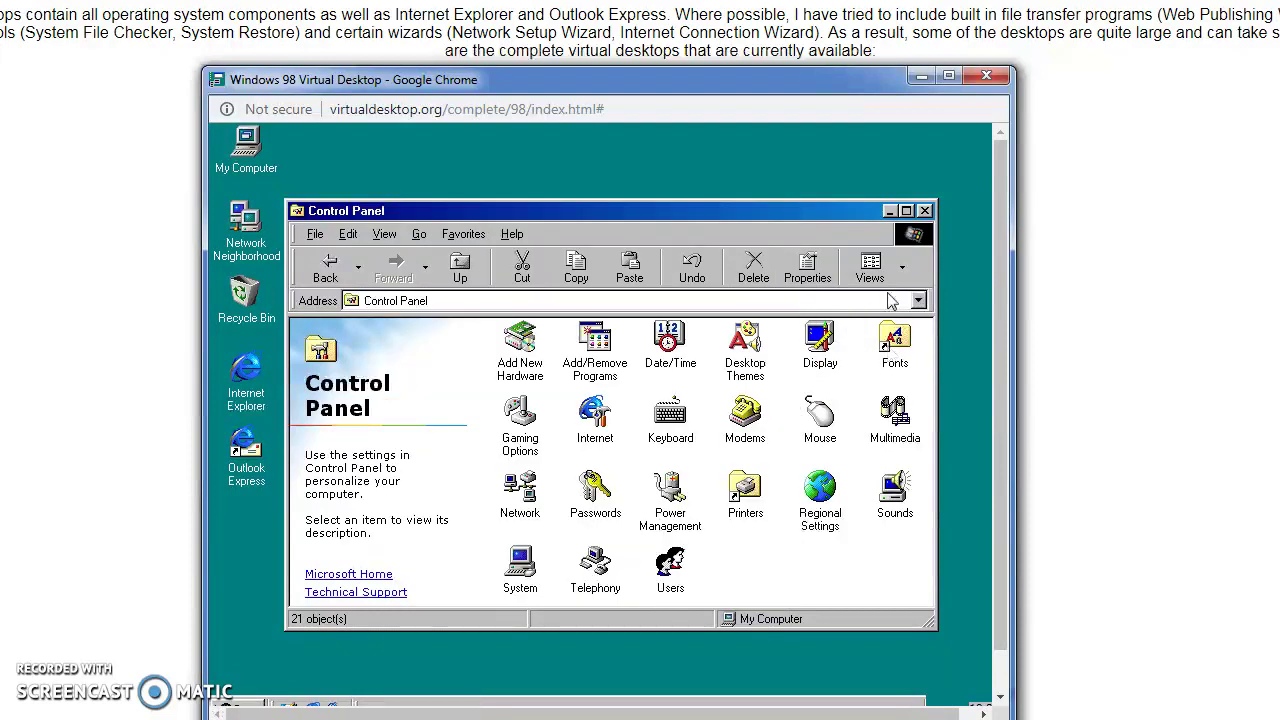
left_click(925, 210)
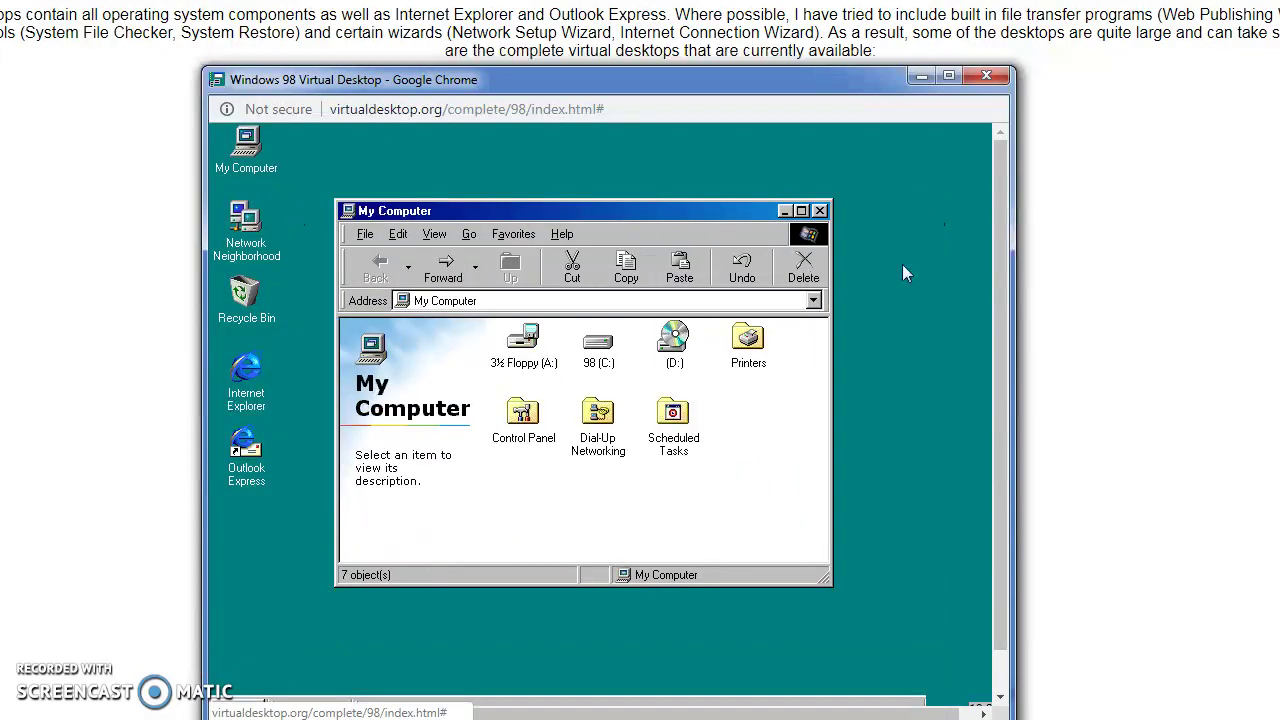
left_click(819, 210)
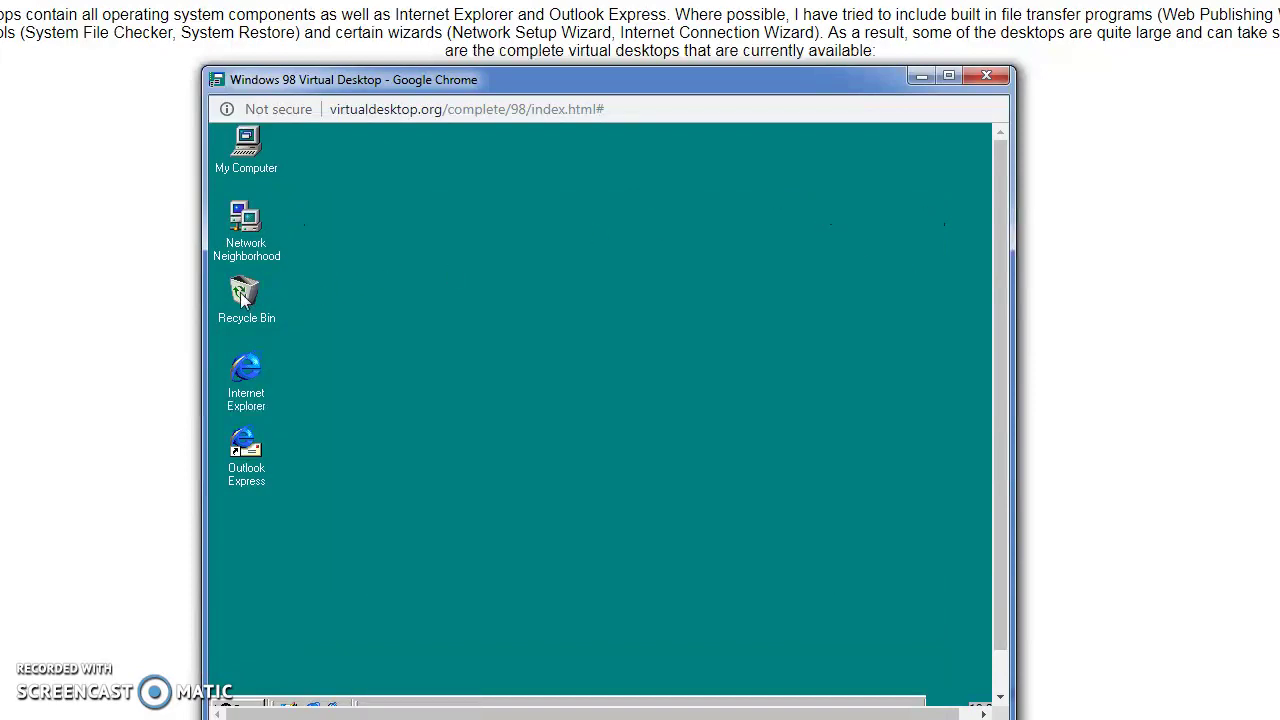
Open Internet Explorer and Outlook Express in turn from the Windows 98 desktop to view their windows, closing each one.
double_click(246, 385)
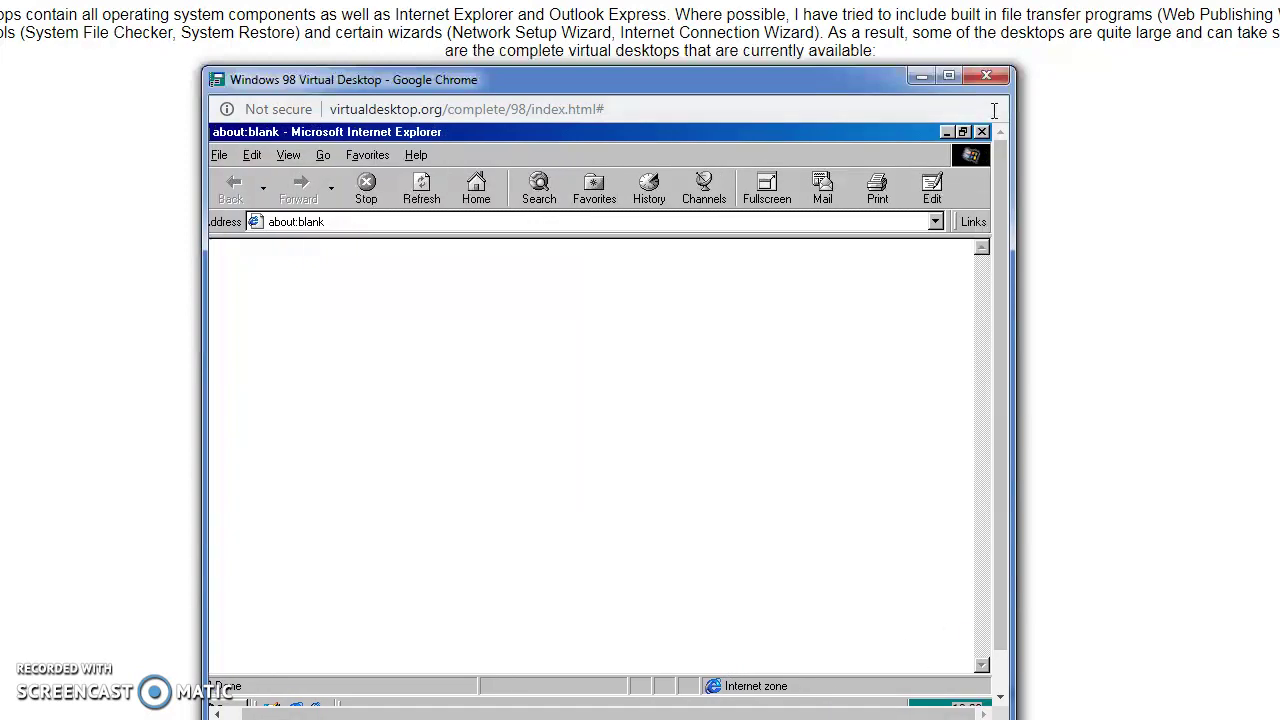
left_click(982, 132)
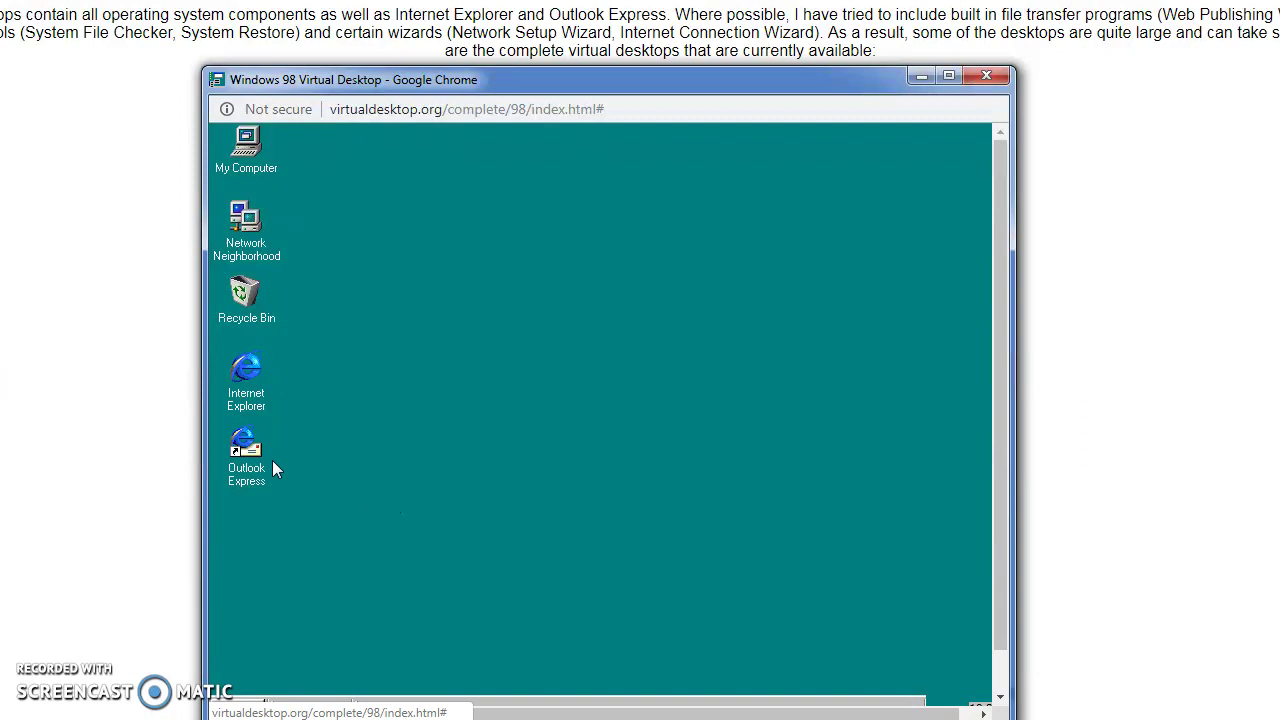
double_click(247, 443)
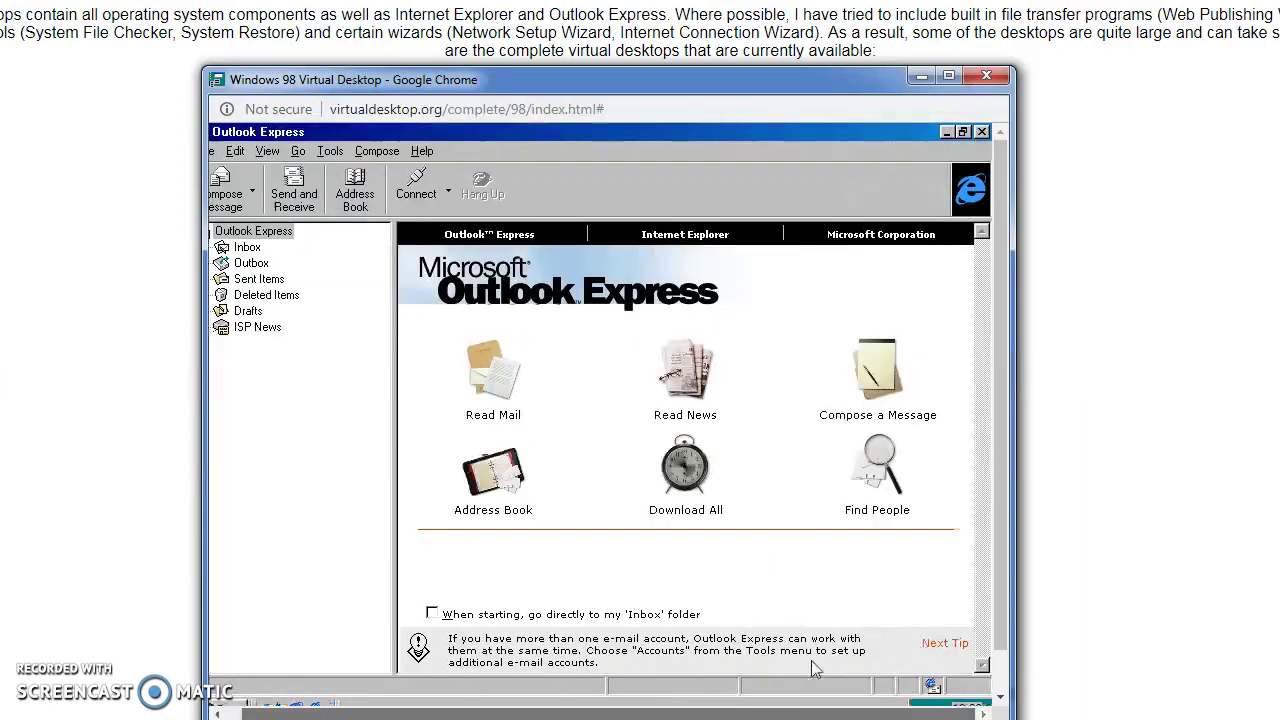
left_click(980, 131)
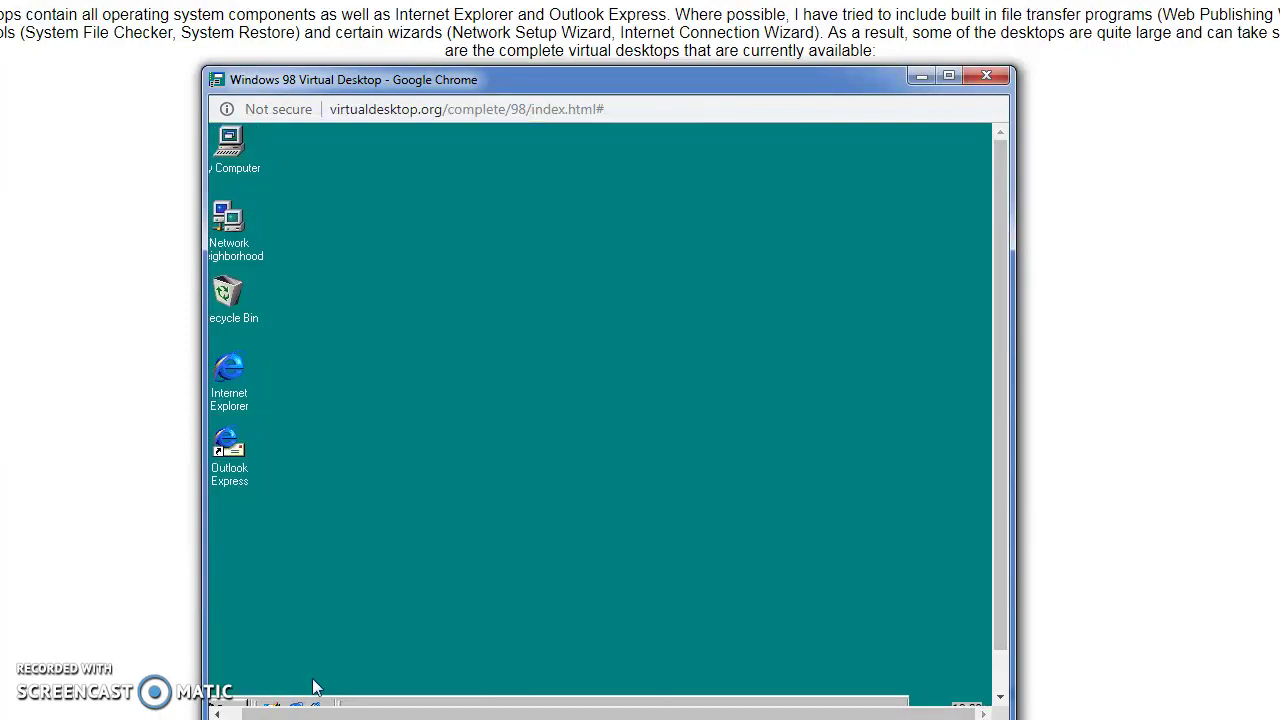
View the Windows 98 Start menu, dismiss it, and move the virtual desktop window slightly higher.
scroll(540, 485, "down", 2)
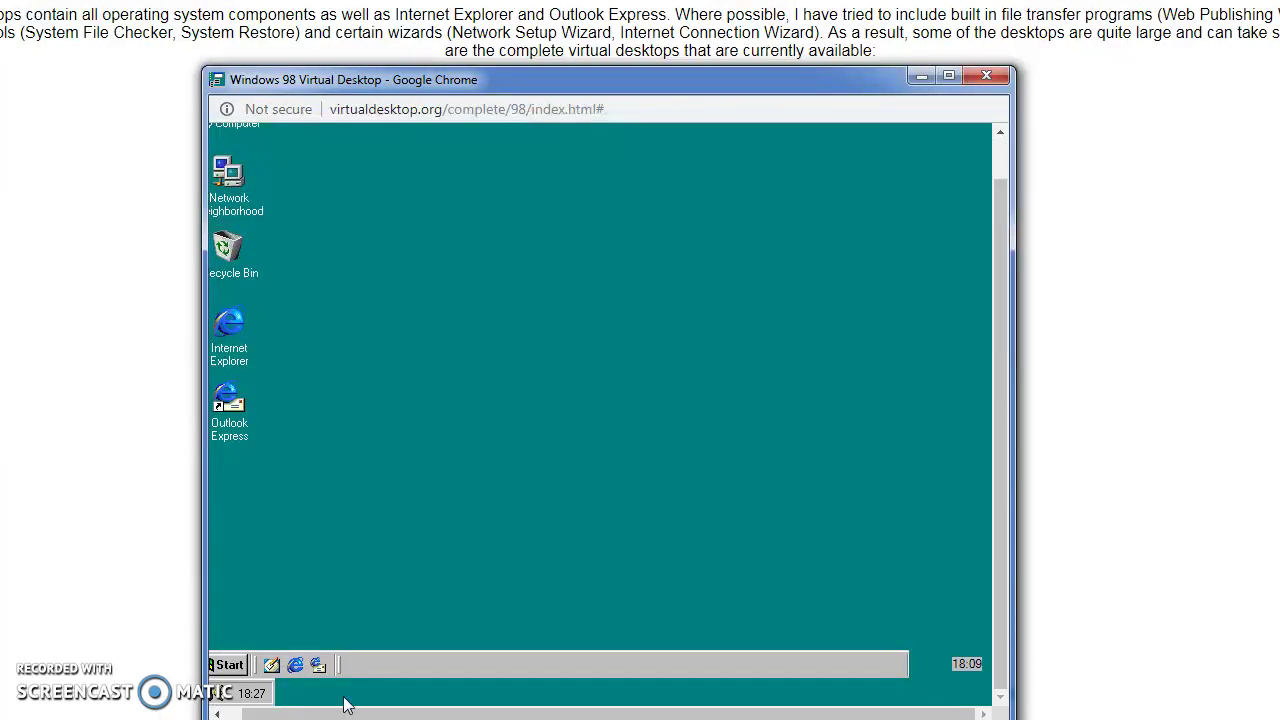
left_click_drag(439, 715, 370, 714)
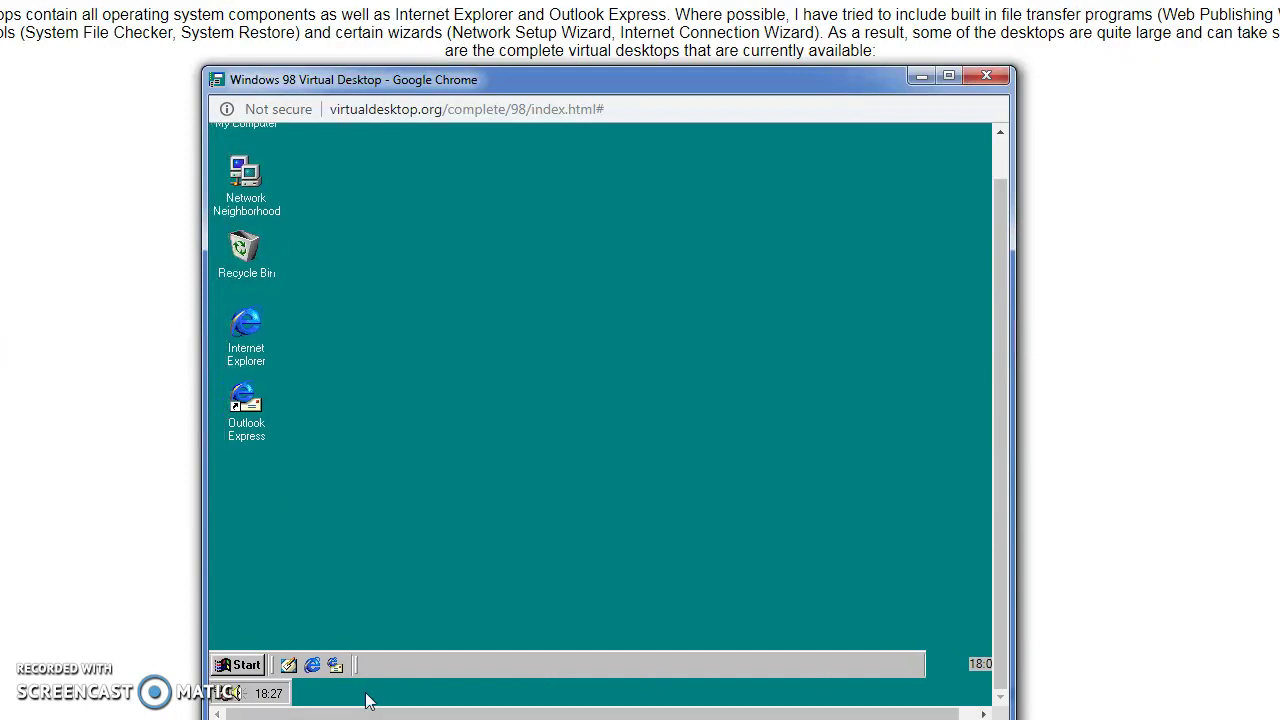
left_click(242, 665)
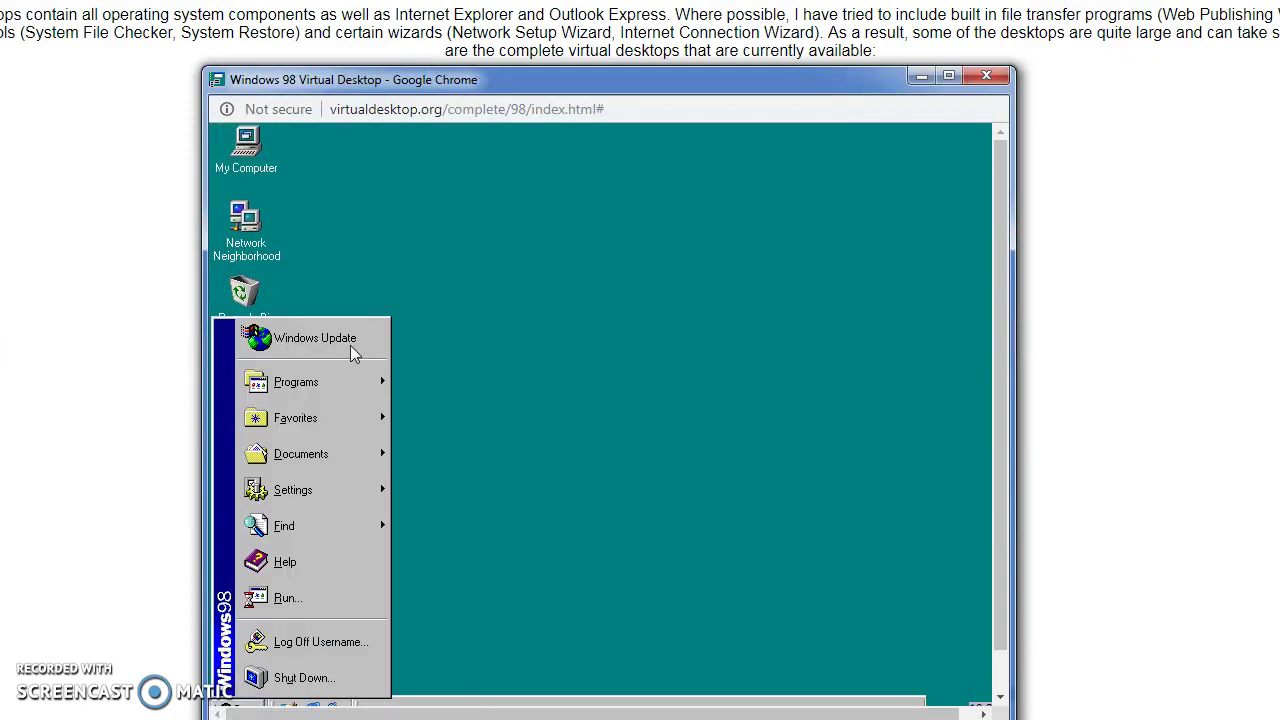
left_click(549, 471)
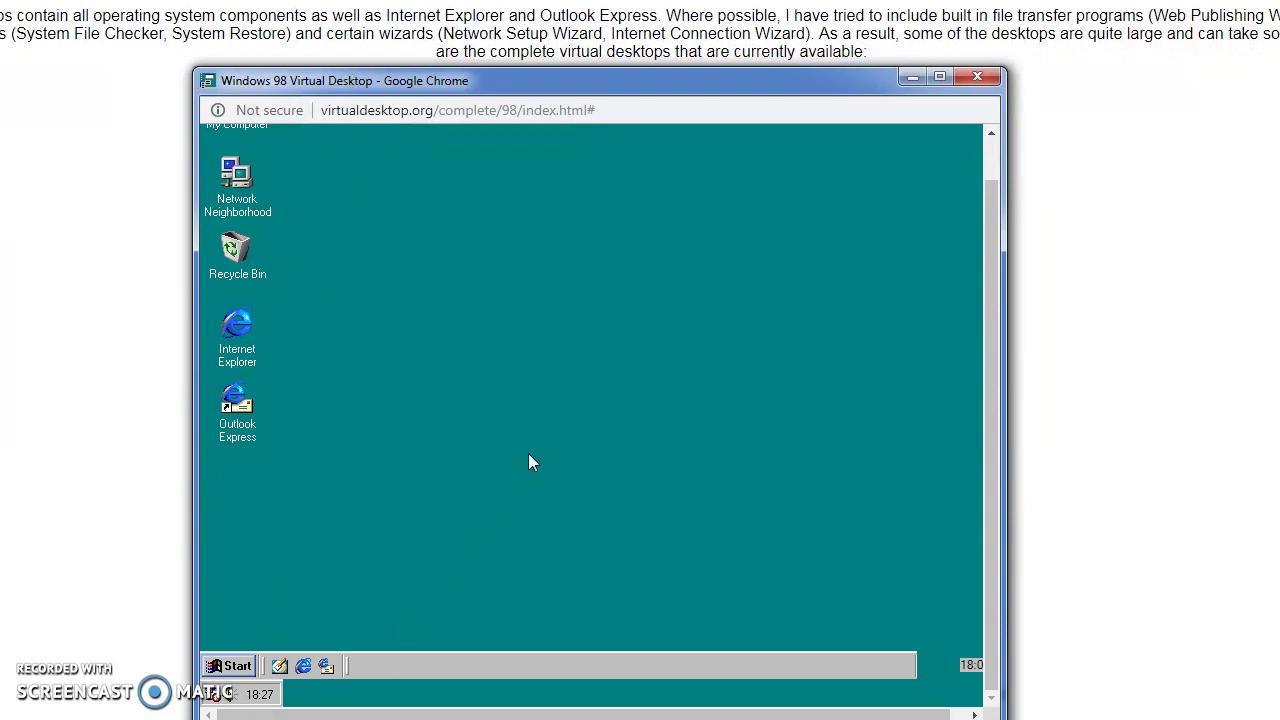
mouse_move(582, 82)
left_mouse_down()
mouse_move(595, 51)
mouse_move(588, 66)
left_mouse_up()
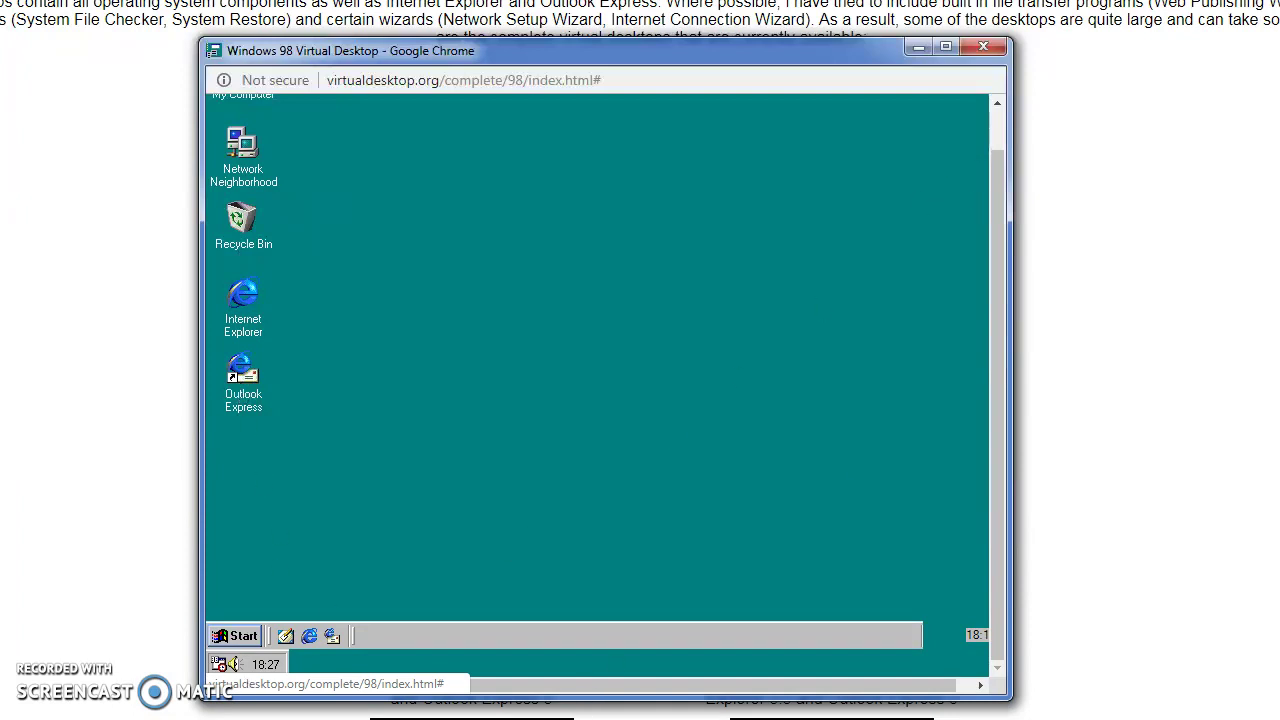
Close the Windows 98 virtual desktop window and open the Windows 98 SE virtual desktop from the list.
scroll(746, 662, "up", 1)
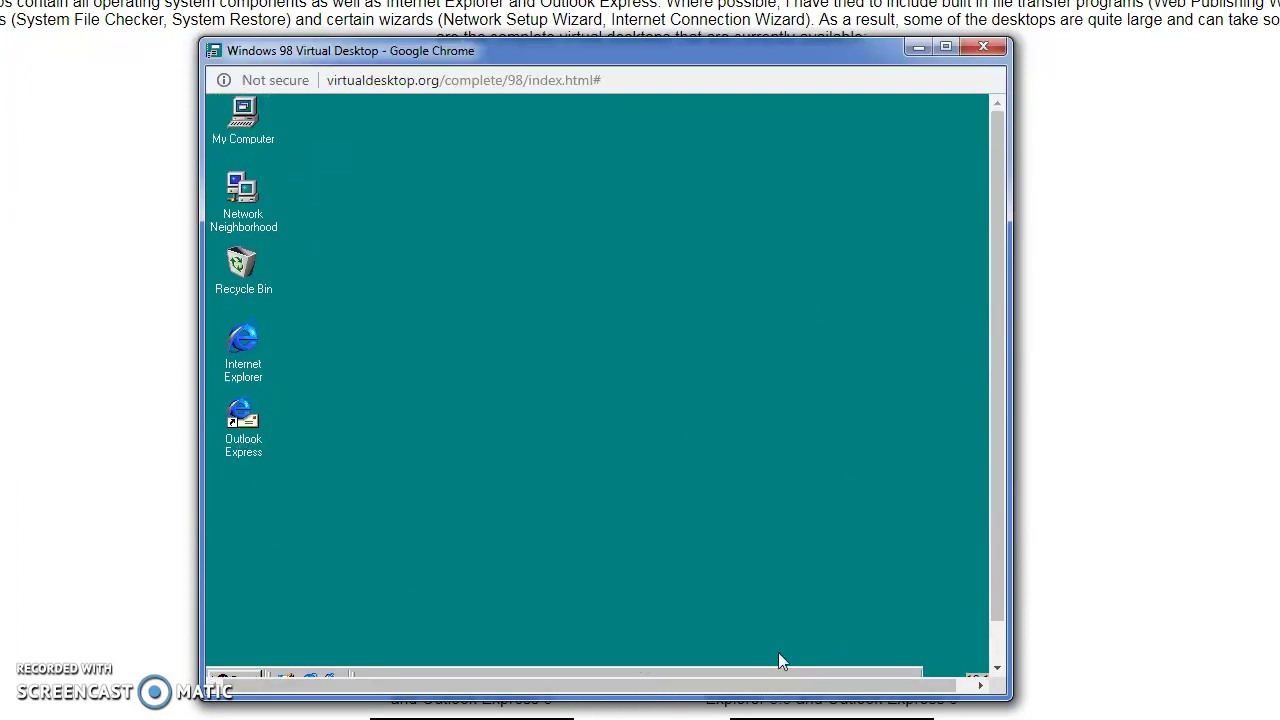
scroll(570, 432, "down", 1)
scroll(555, 415, "up", 1)
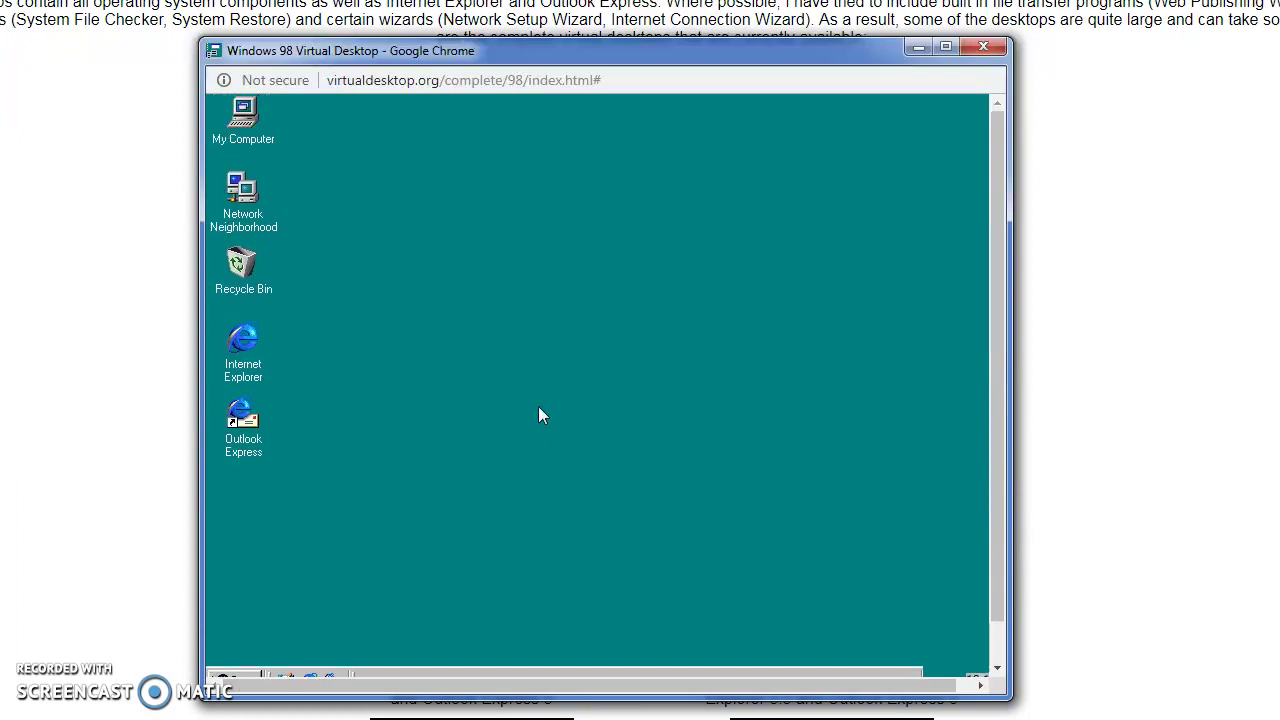
left_click(983, 46)
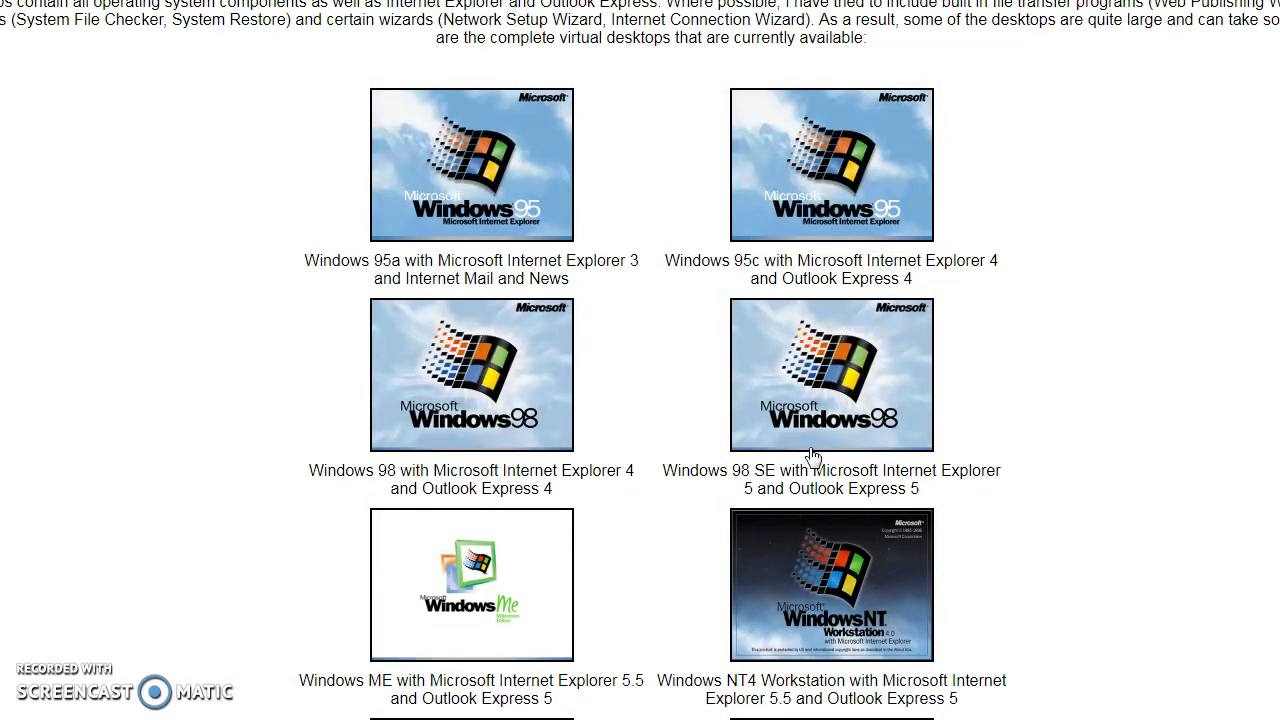
left_click(846, 404)
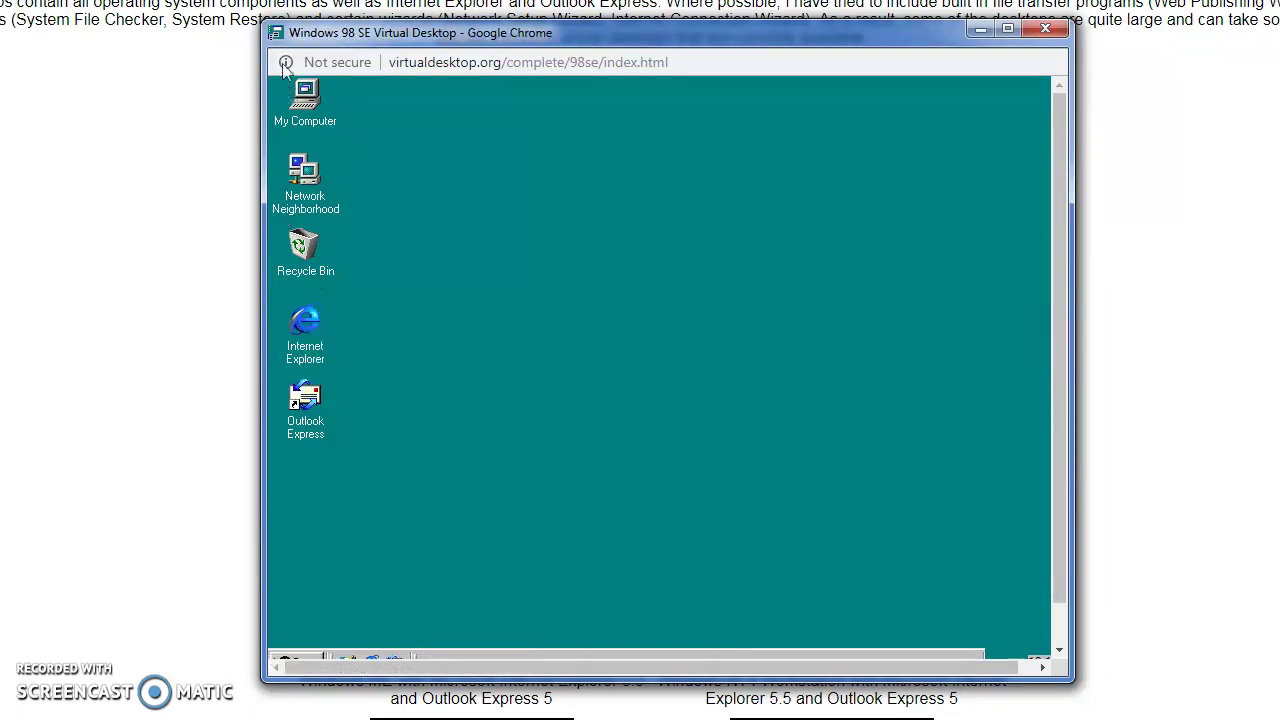
Open Internet Explorer on the Windows 98 SE desktop to view its window, and close it.
double_click(304, 345)
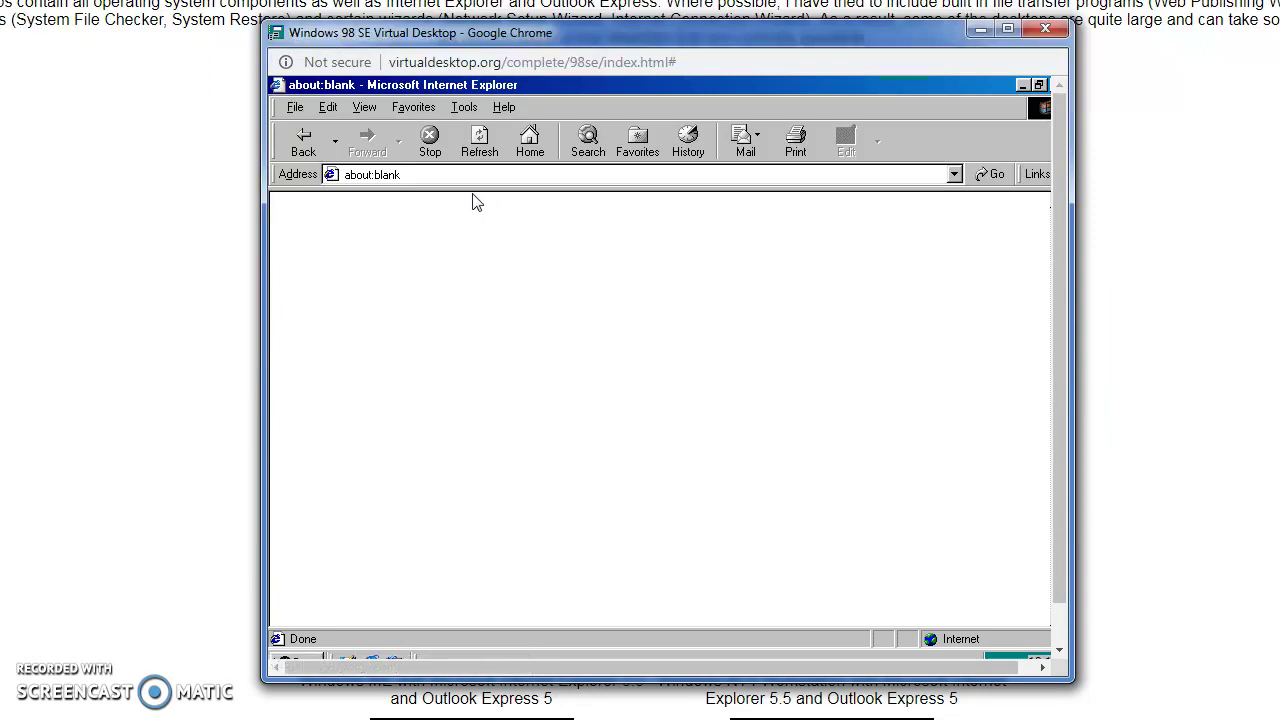
scroll(870, 668, "right", 1)
left_click(1040, 85)
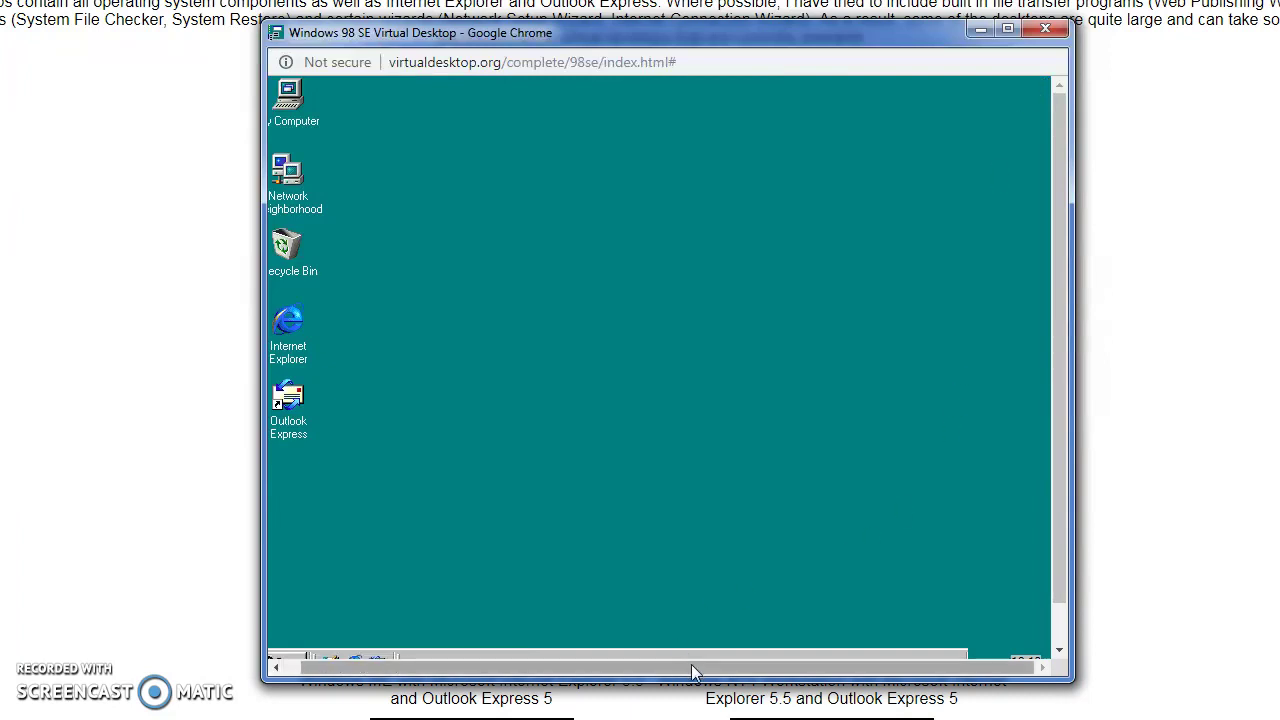
Open Outlook Express on the Windows 98 SE desktop, view its main window in full, and close it.
scroll(691, 664, "left", 1)
double_click(305, 400)
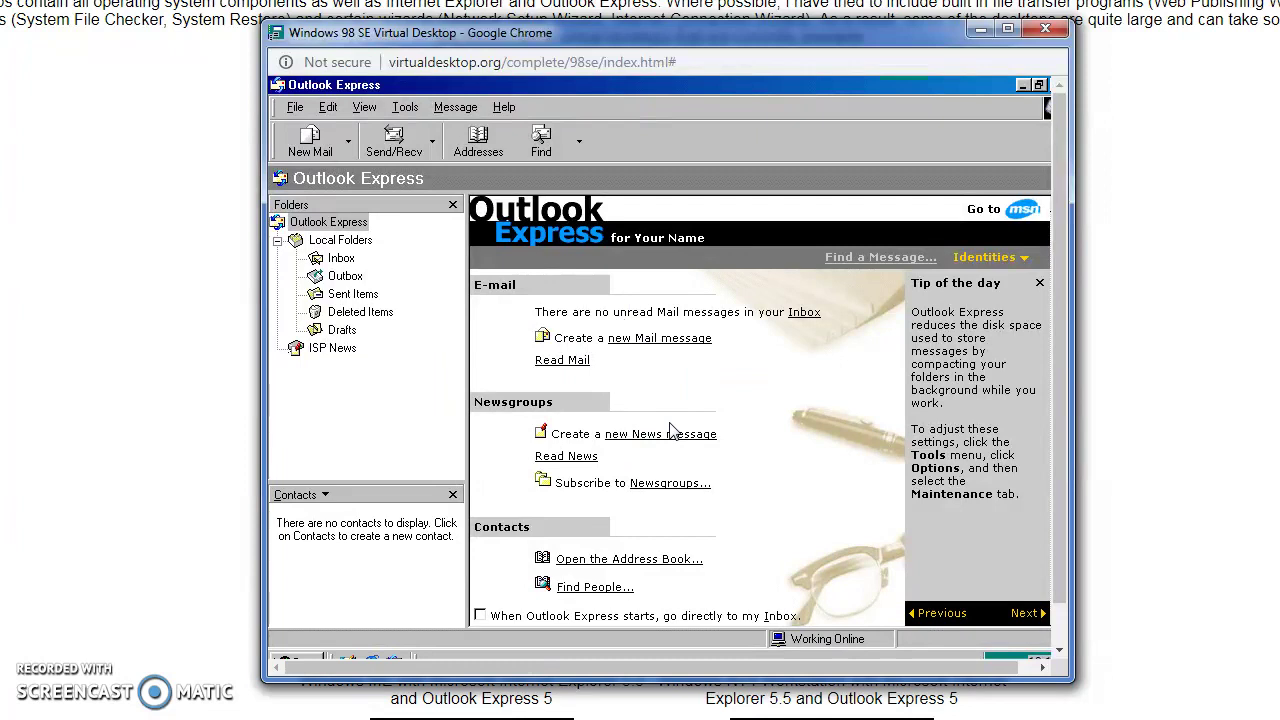
scroll(635, 249, "down", 1)
scroll(544, 644, "up", 1)
scroll(600, 662, "right", 1)
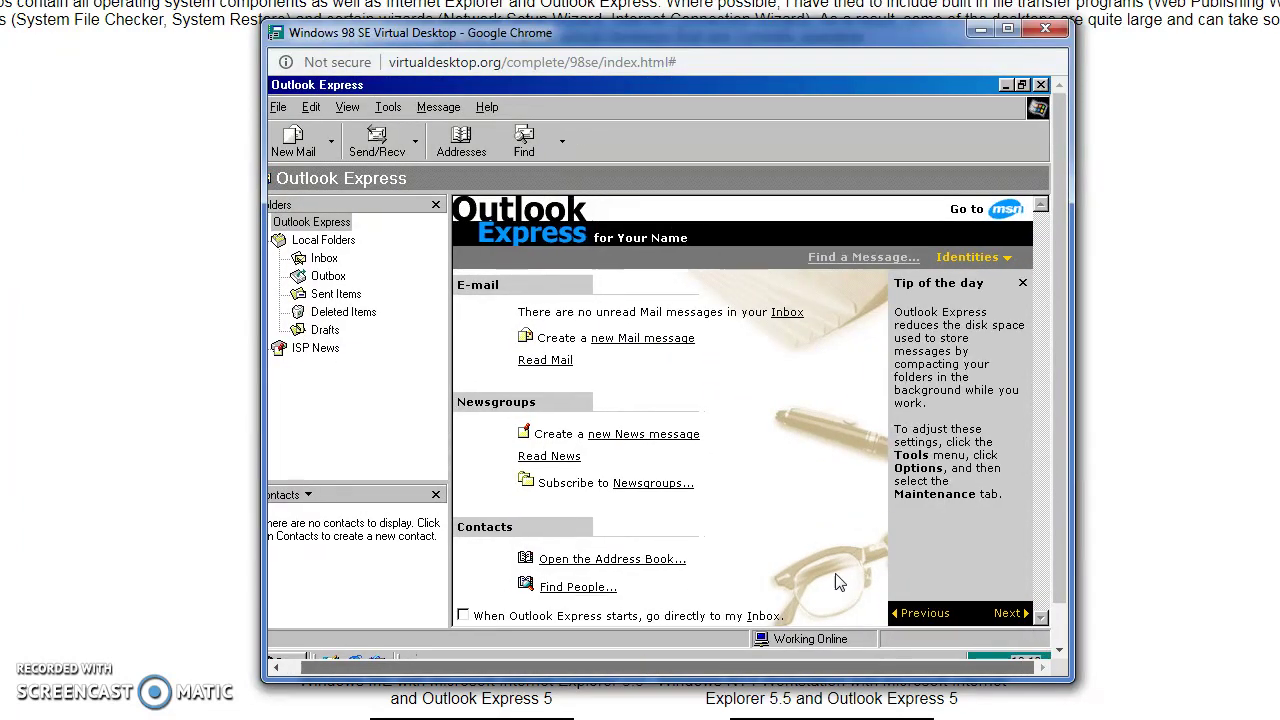
left_click(1042, 84)
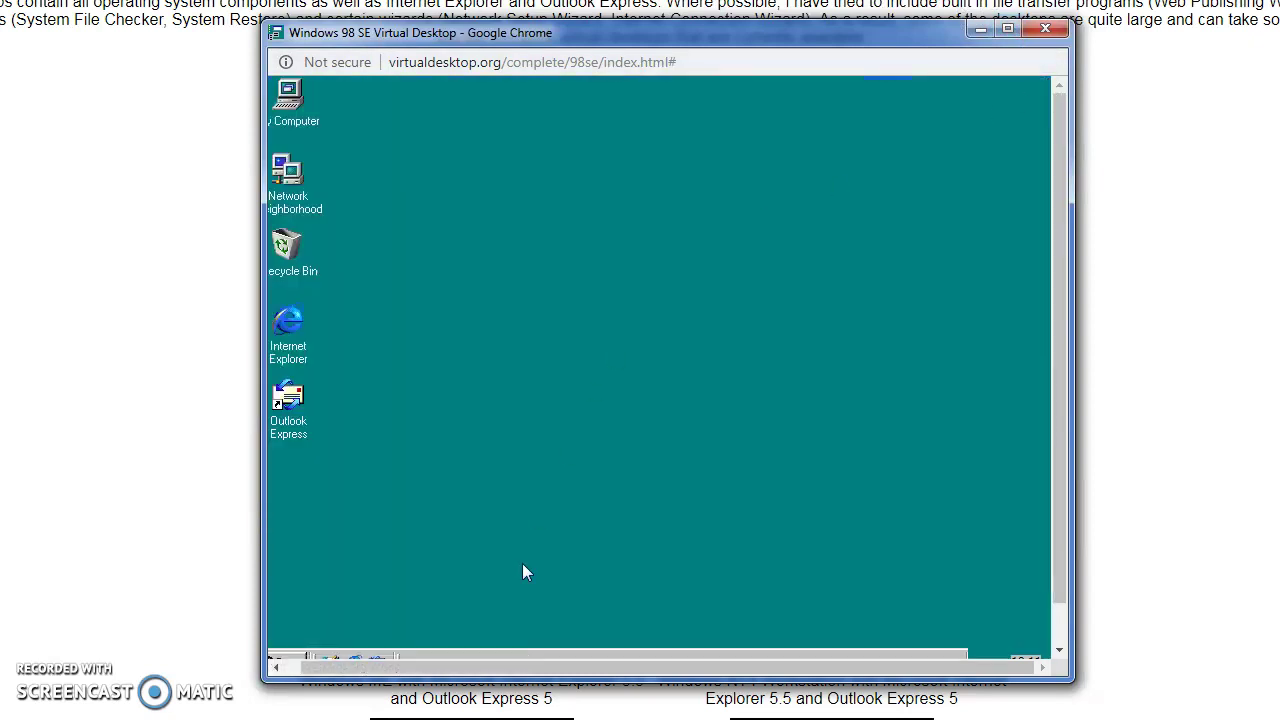
View the Programs list in the Windows 98 SE Start menu, and shut down the virtual desktop.
scroll(485, 661, "left", 1)
scroll(427, 452, "down", 1)
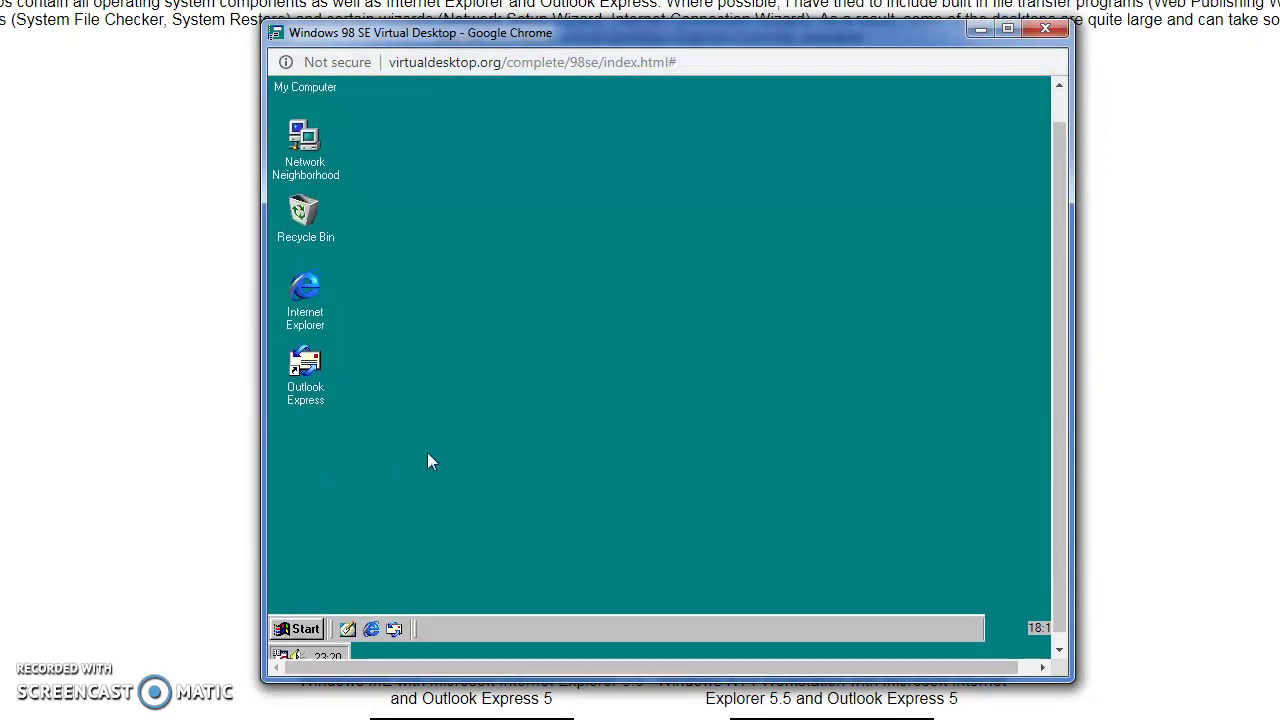
scroll(460, 290, "up", 1)
scroll(322, 651, "down", 1)
left_click(300, 617)
scroll(400, 470, "up", 1)
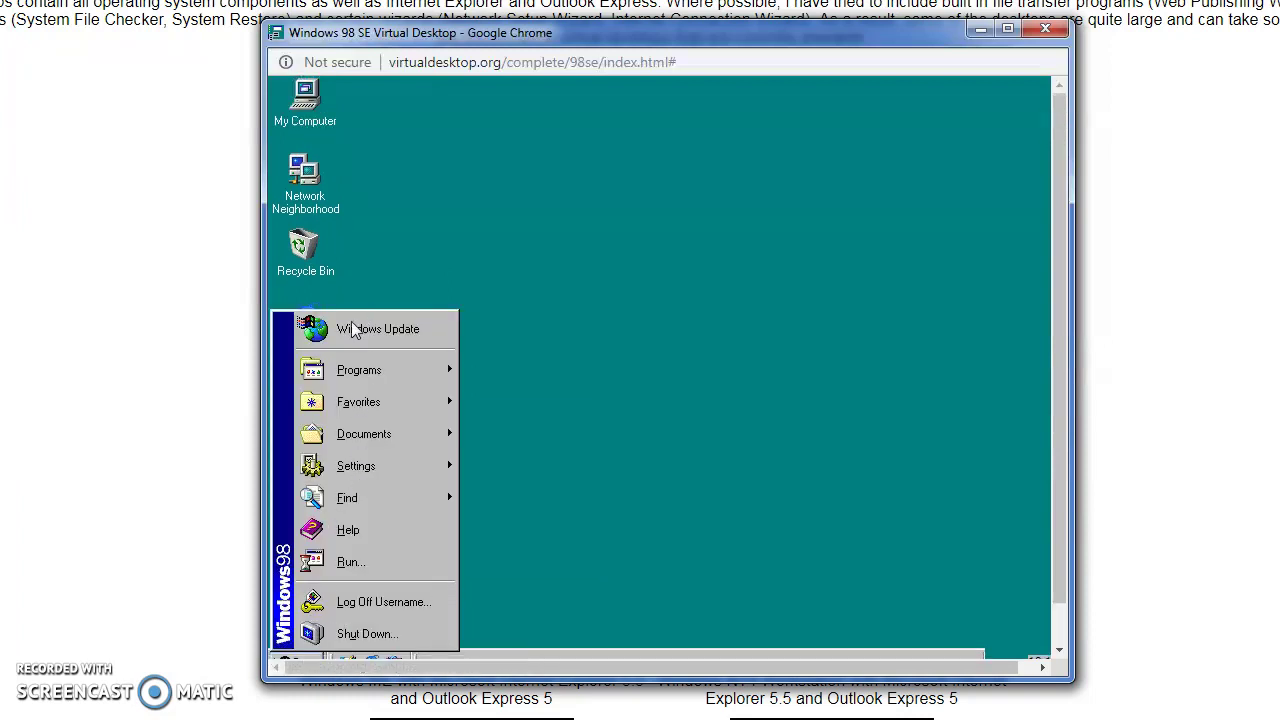
left_click(362, 377)
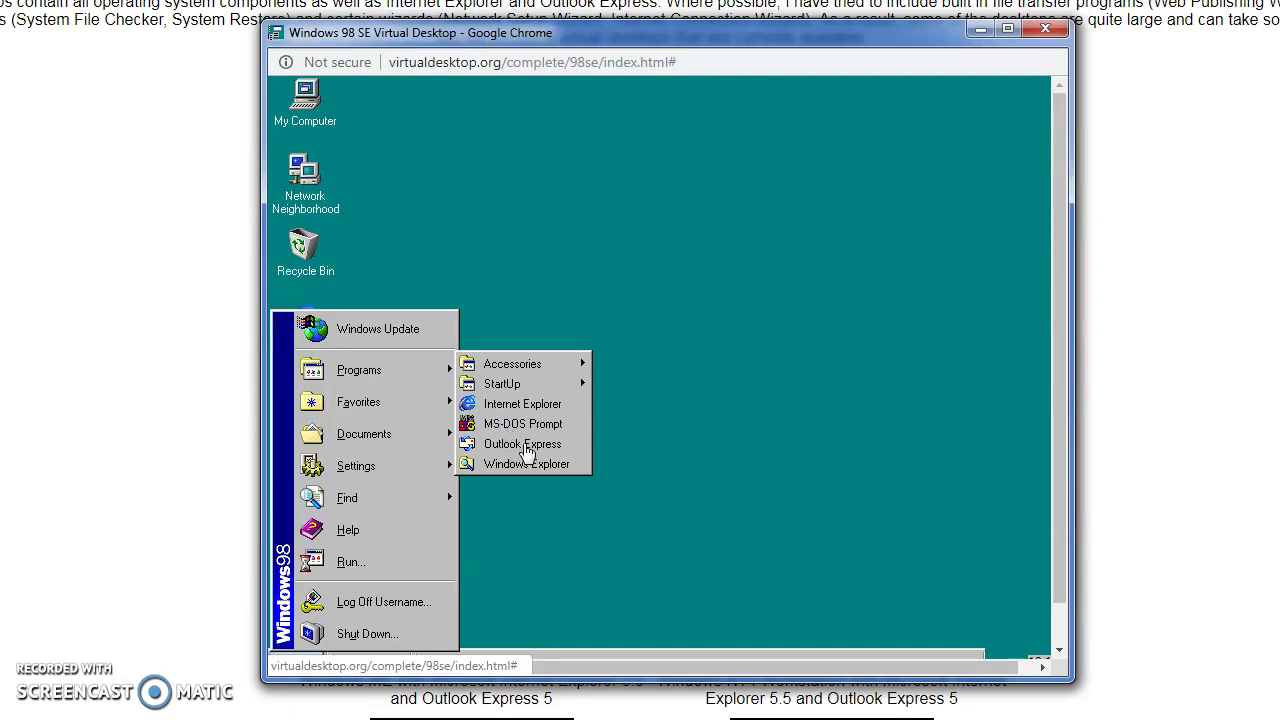
mouse_move(405, 480)
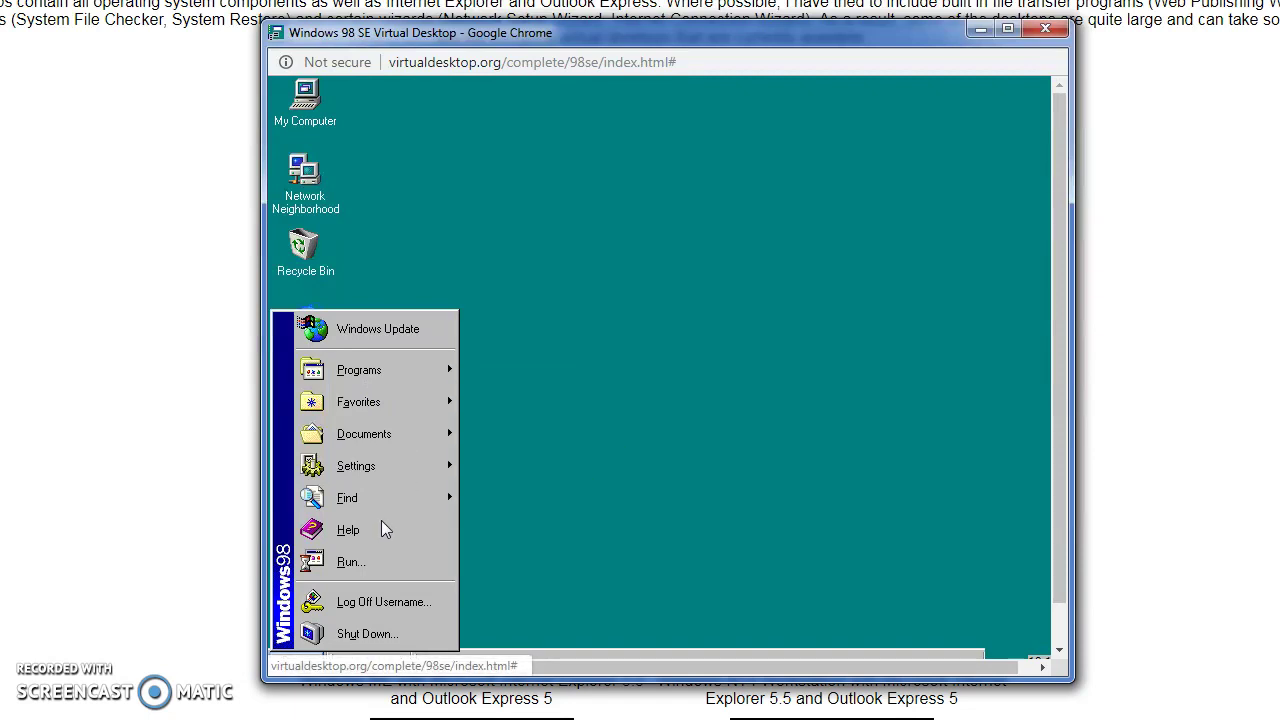
left_click(412, 640)
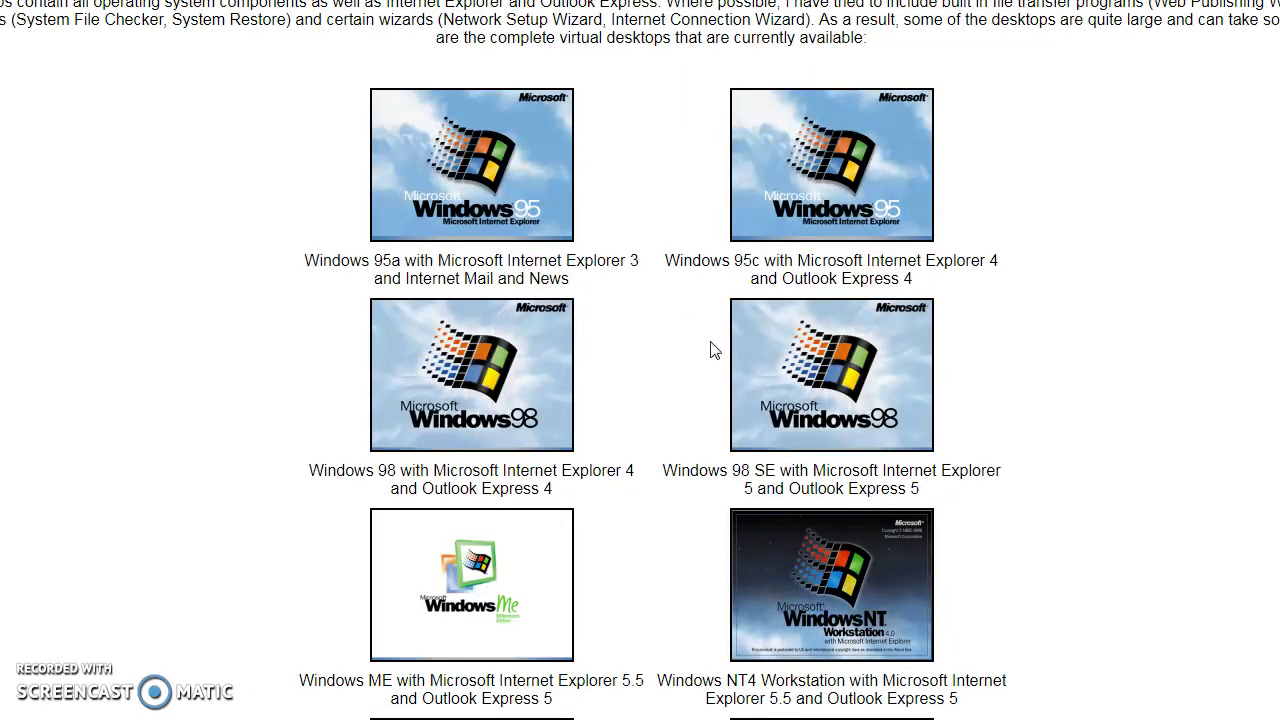
Look through the list of available virtual desktops and open Windows ME with Internet Explorer 5.5 and Outlook Express 5.
scroll(728, 506, "down", 1)
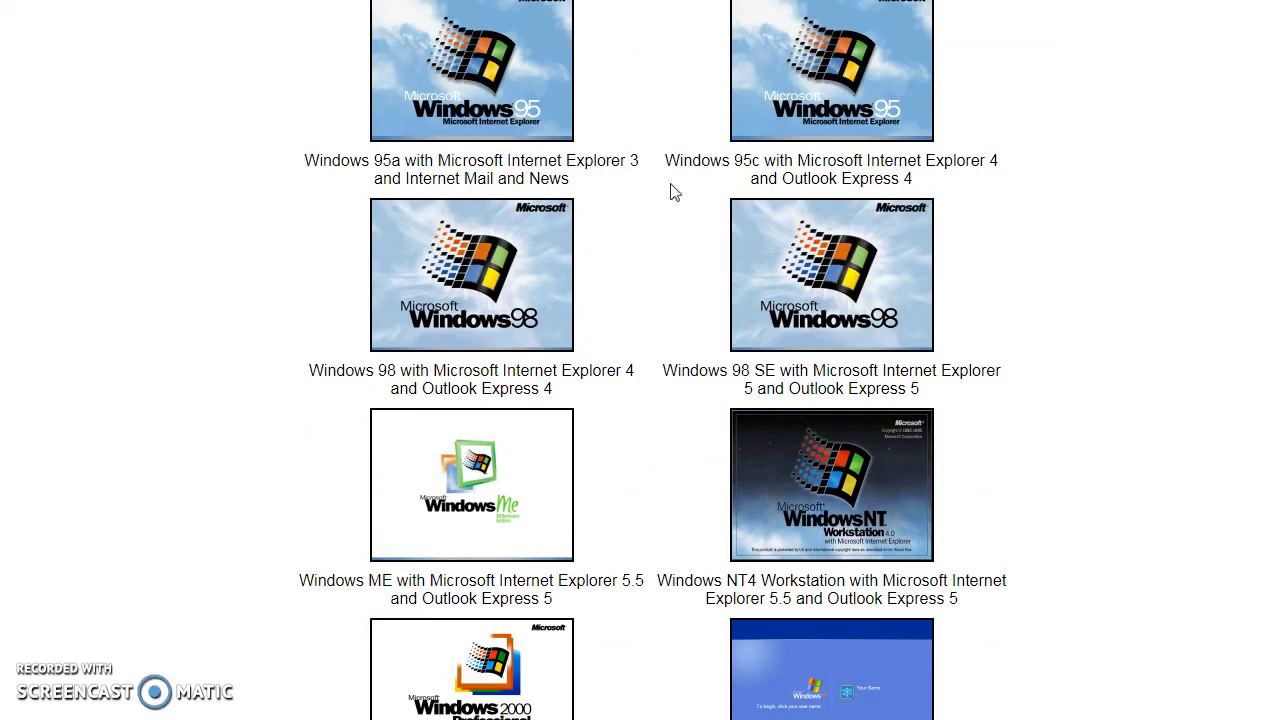
scroll(461, 571, "up", 1)
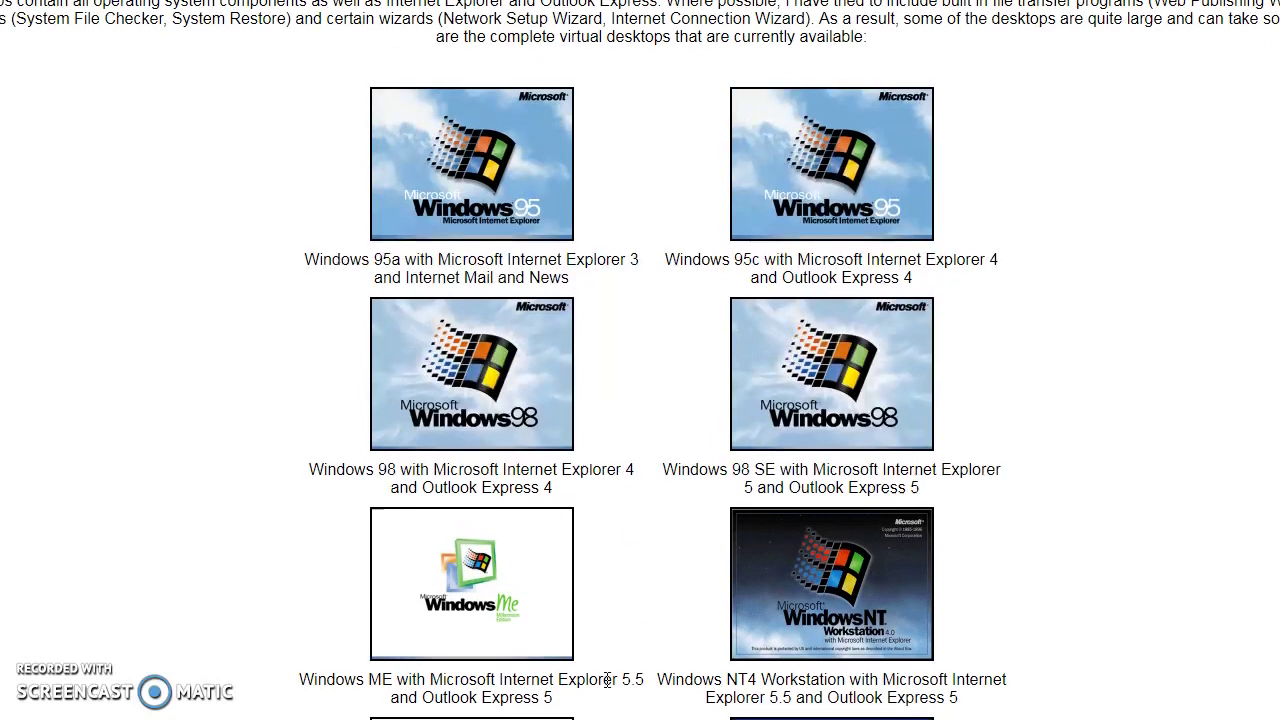
scroll(631, 543, "down", 2)
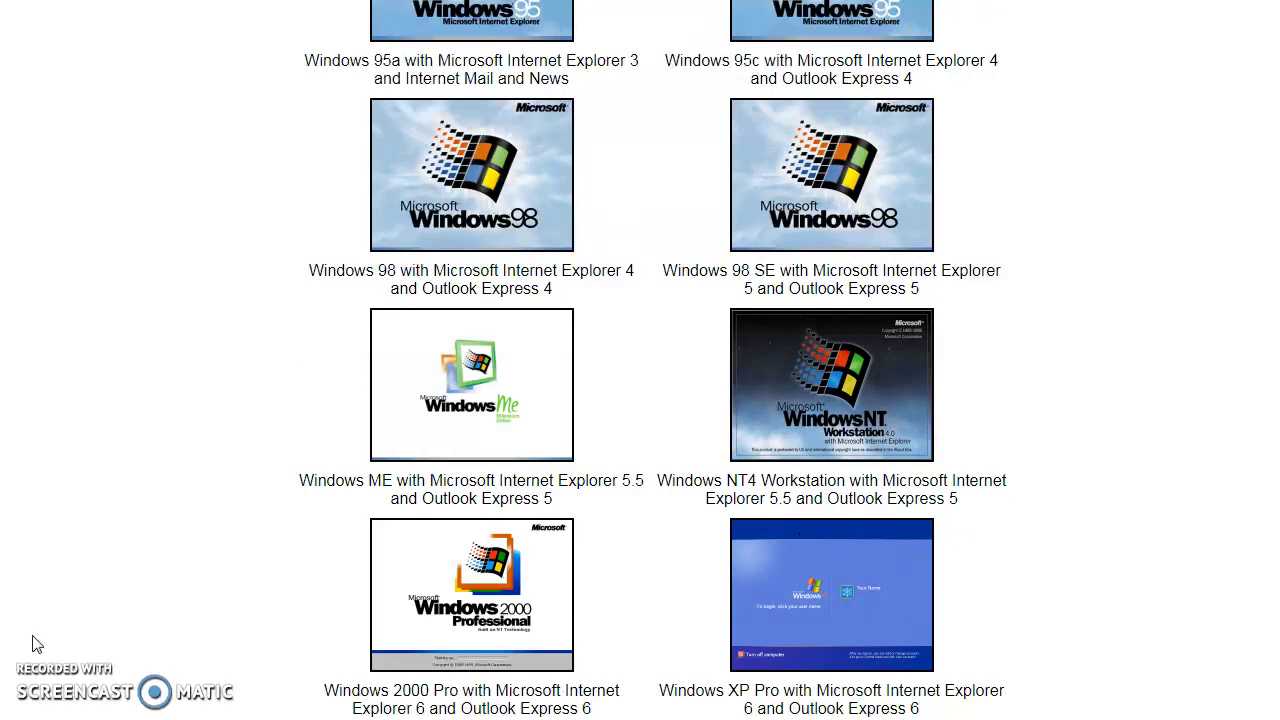
scroll(660, 385, "down", 4)
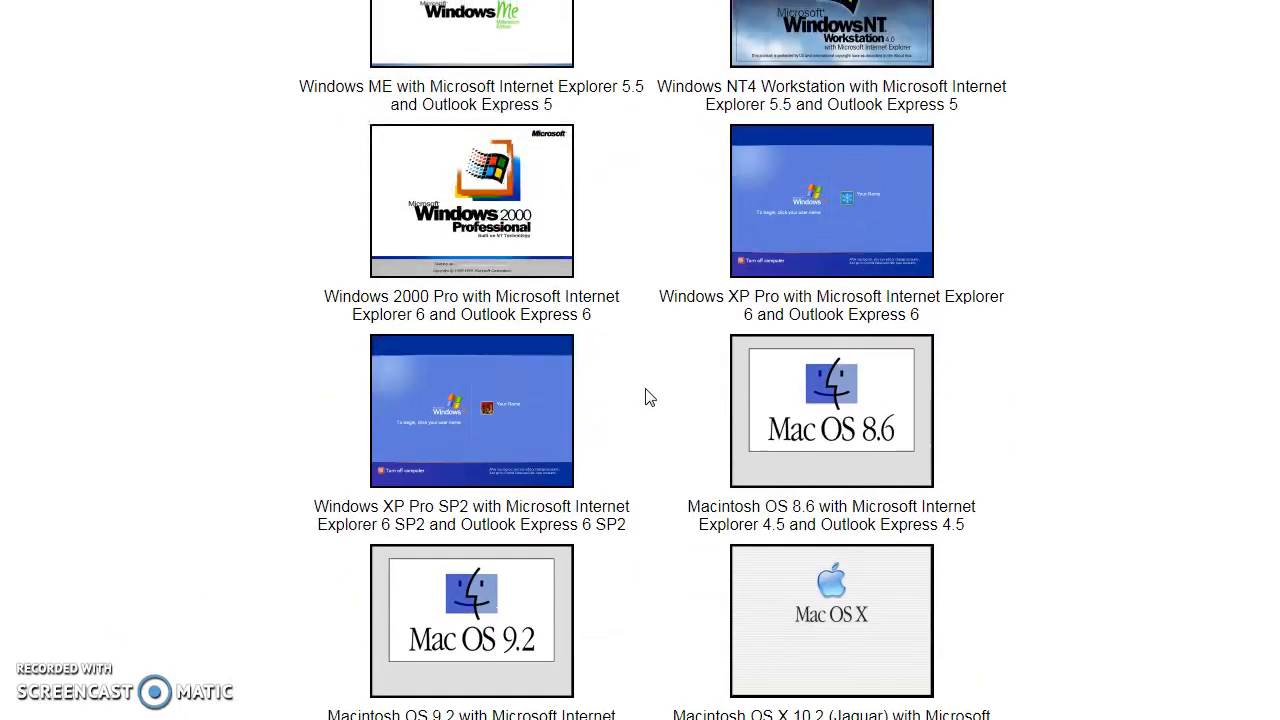
scroll(648, 397, "up", 3)
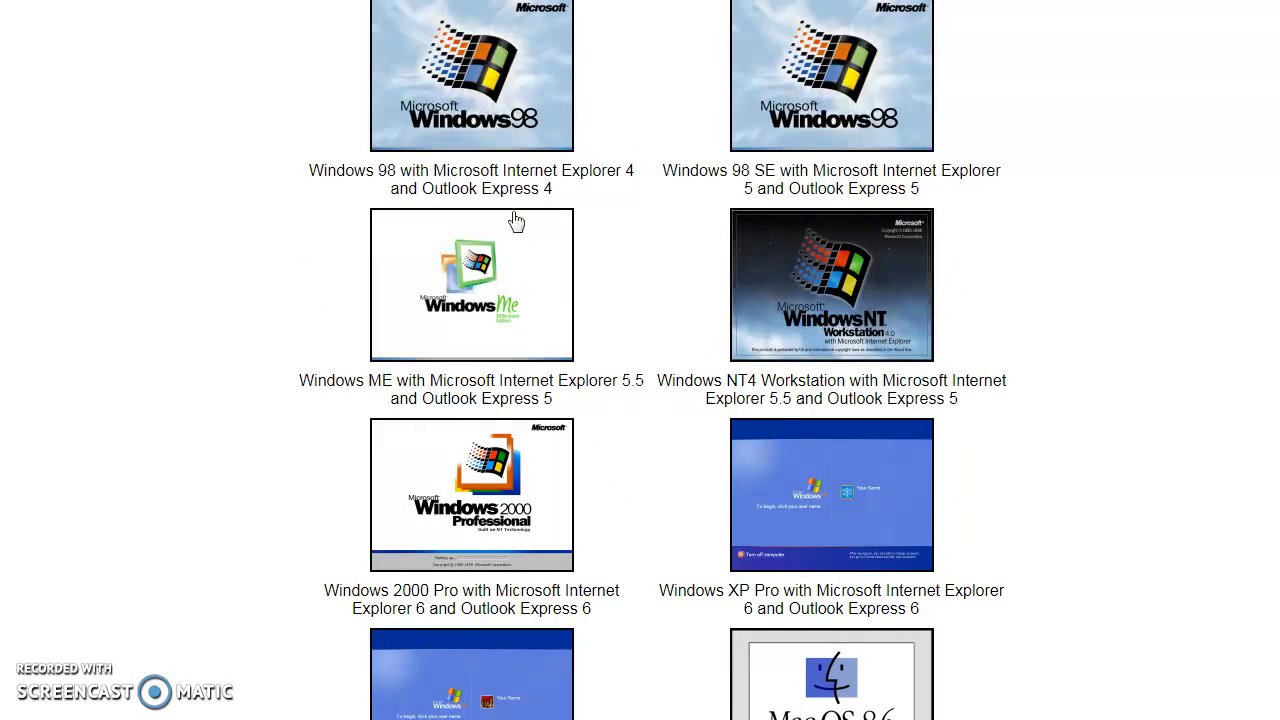
scroll(515, 170, "up", 2)
scroll(515, 170, "down", 1)
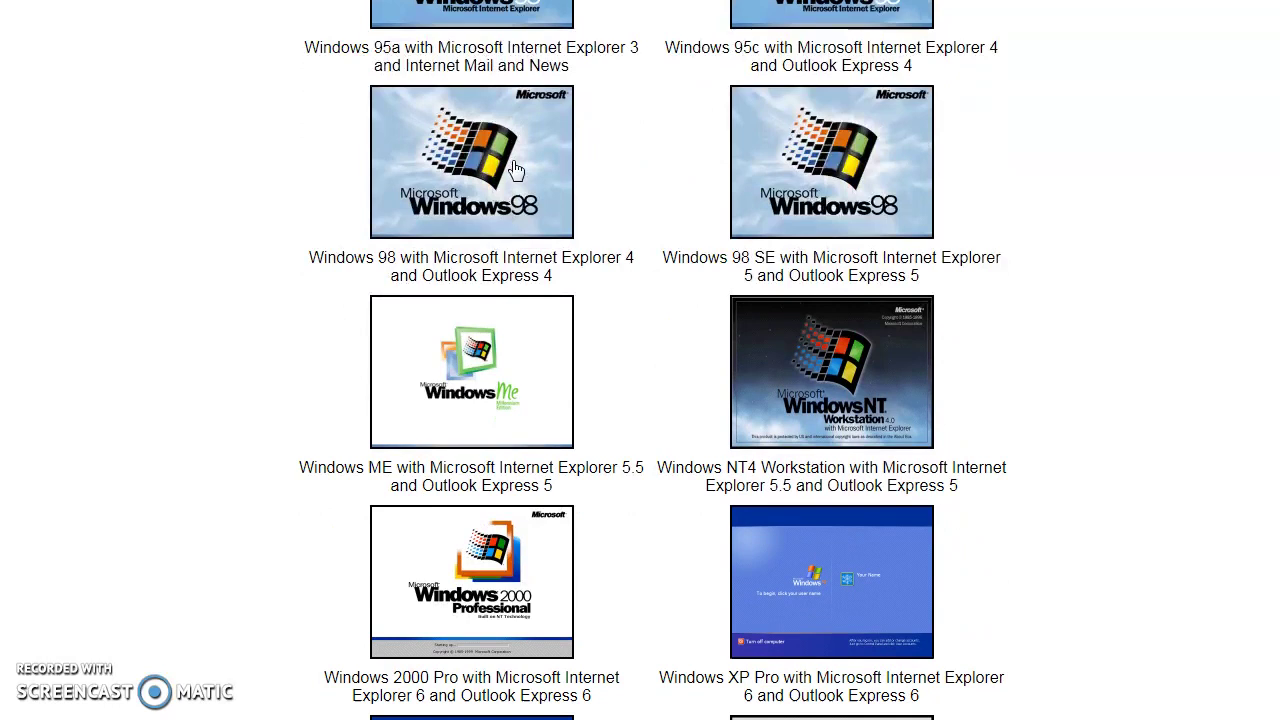
scroll(737, 210, "down", 2)
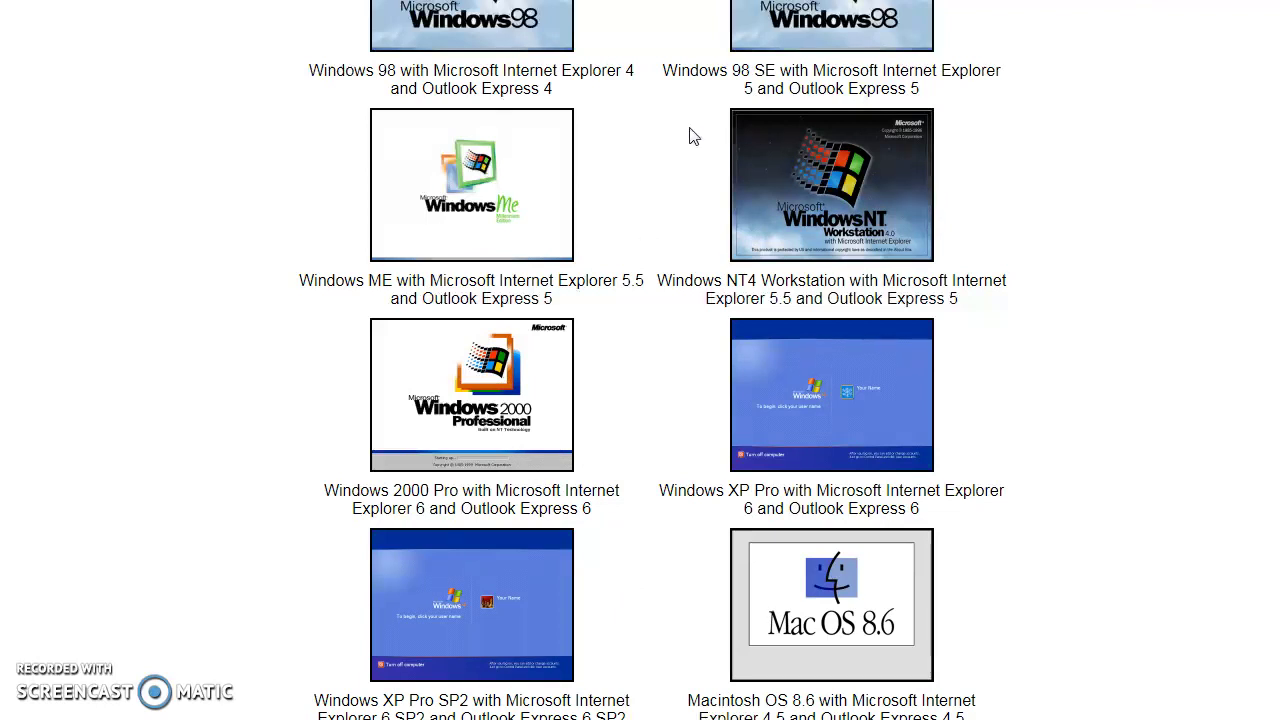
left_click(513, 192)
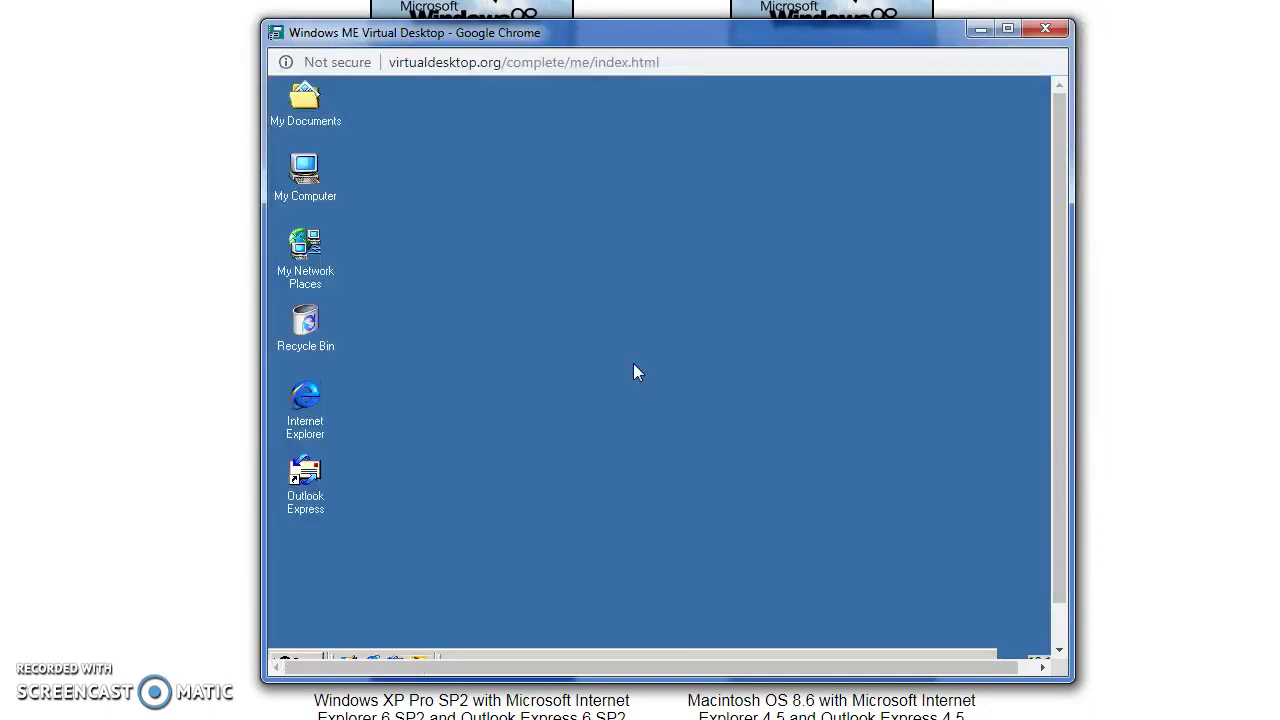
Open My Computer on the Windows ME desktop, view its Control Panel, and close both windows.
scroll(434, 386, "down", 1)
scroll(566, 423, "up", 1)
double_click(312, 178)
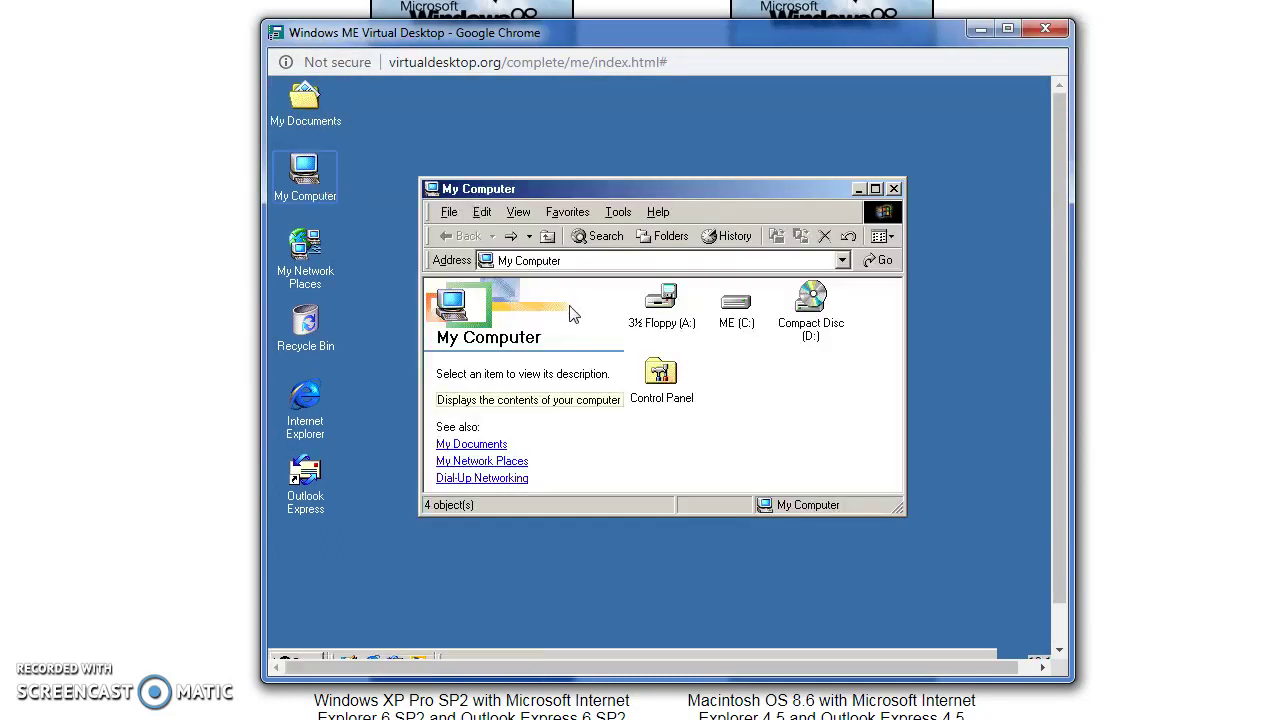
double_click(670, 378)
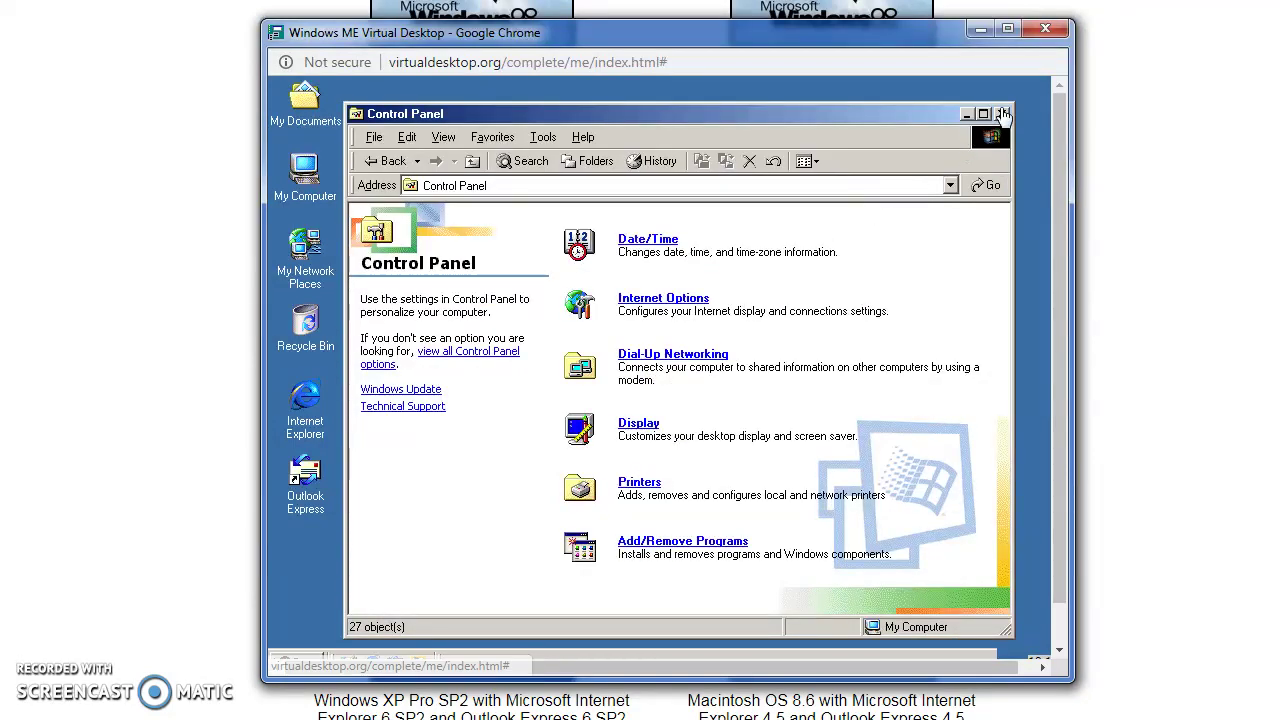
left_click(998, 112)
left_click(894, 189)
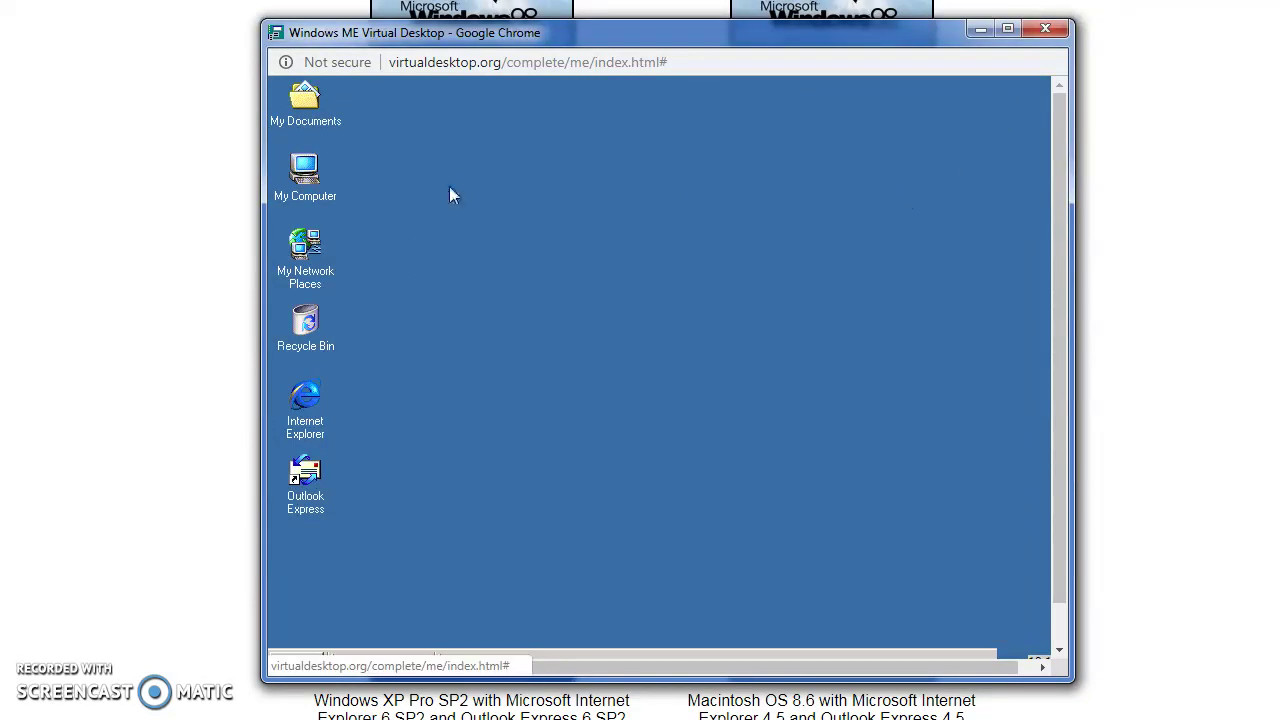
View My Network Places and its Add Network Place Wizard, cancel the wizard, and close the folder, viewing it once more.
double_click(305, 262)
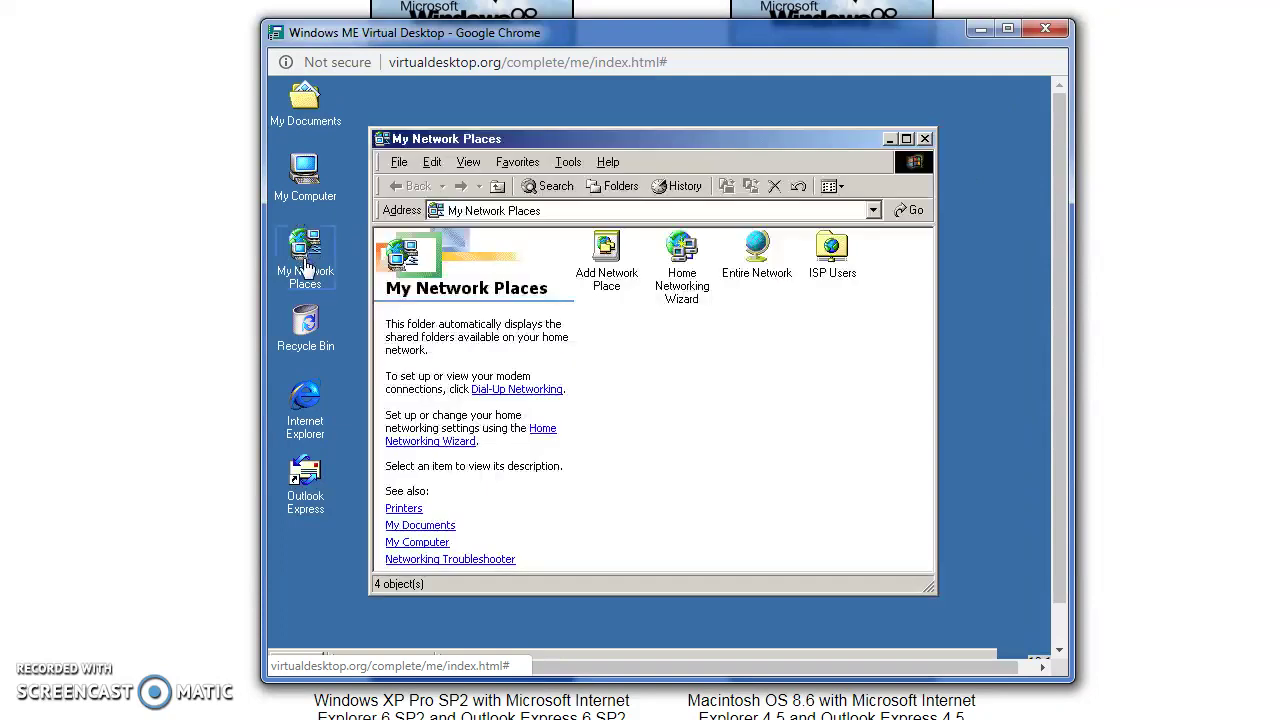
double_click(612, 288)
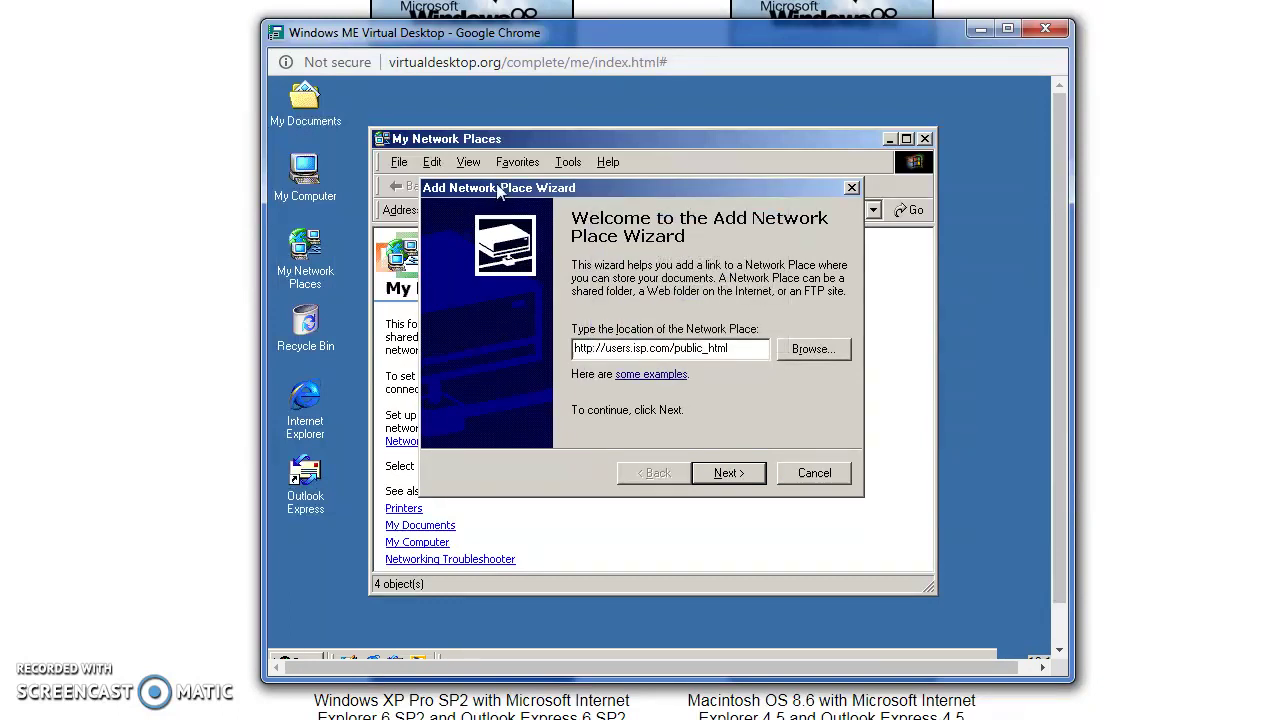
left_click(826, 478)
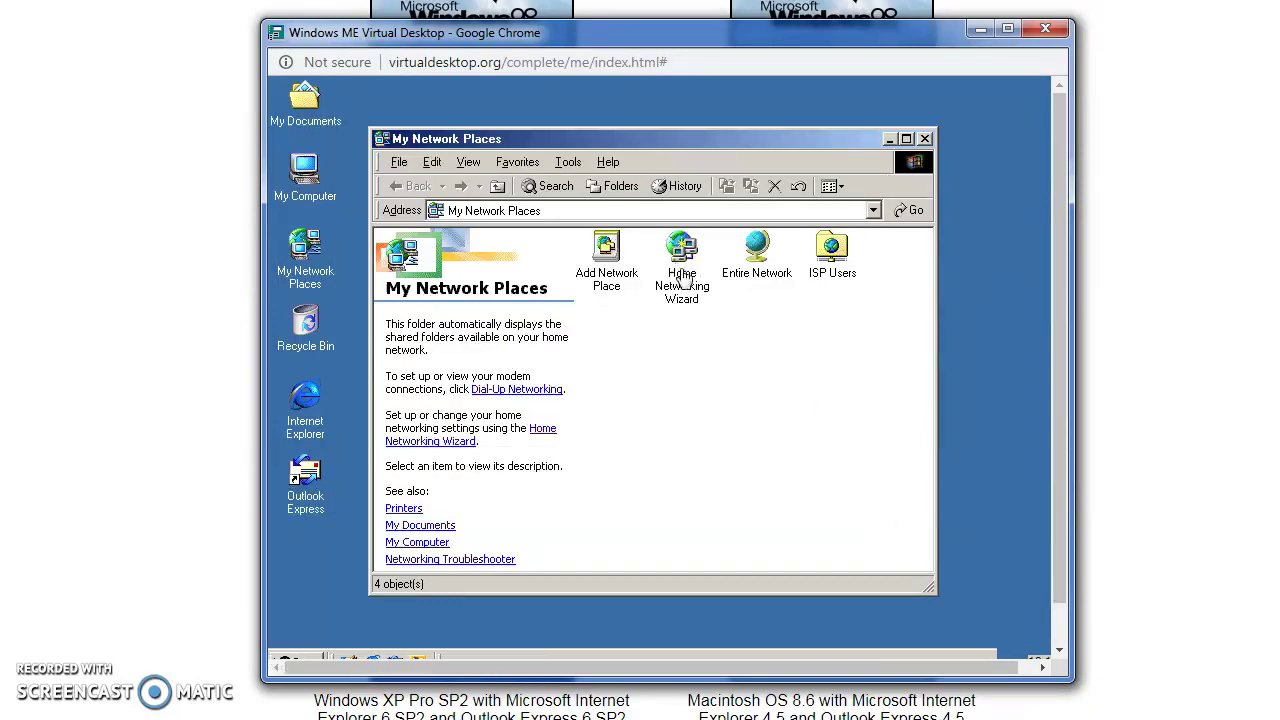
left_click(925, 138)
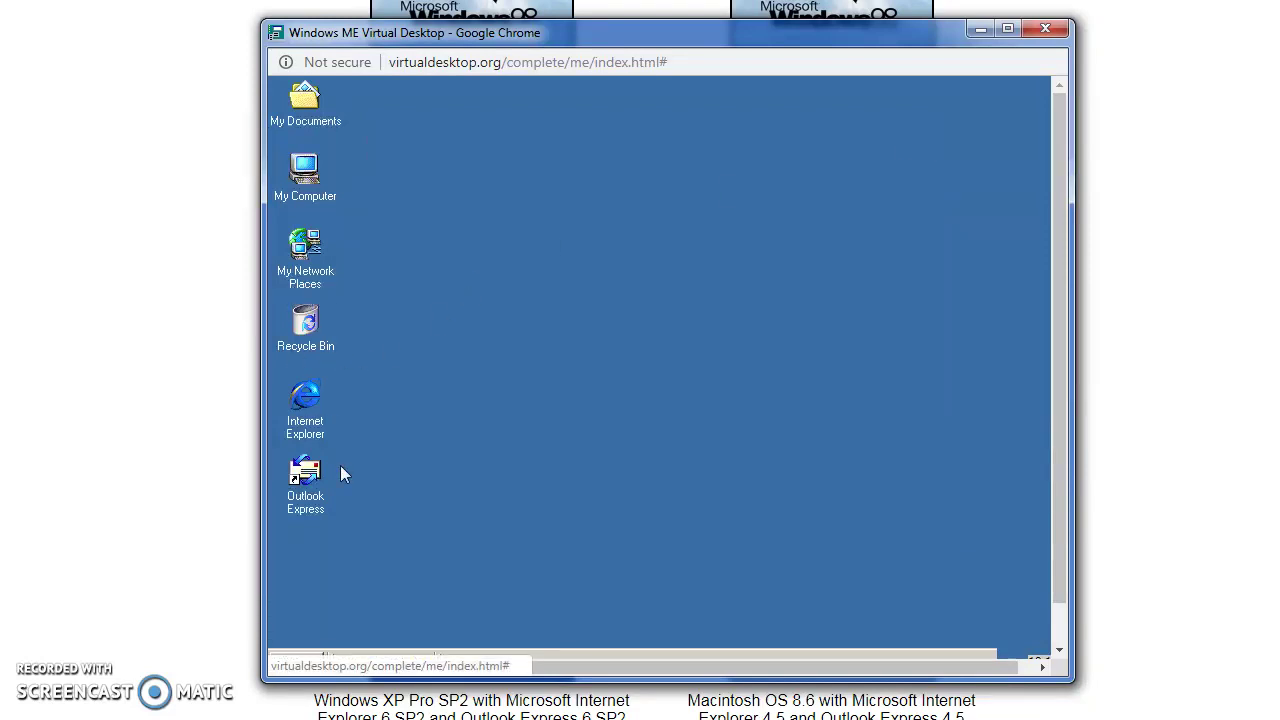
double_click(300, 255)
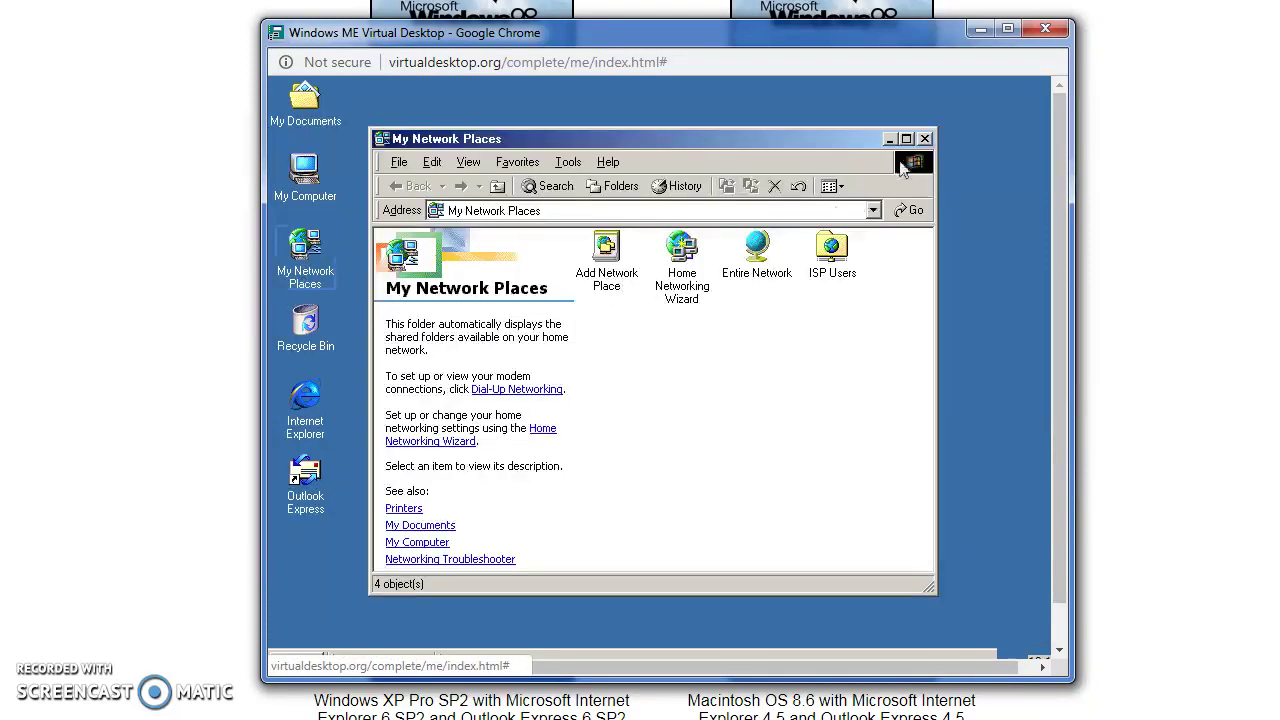
left_click(925, 138)
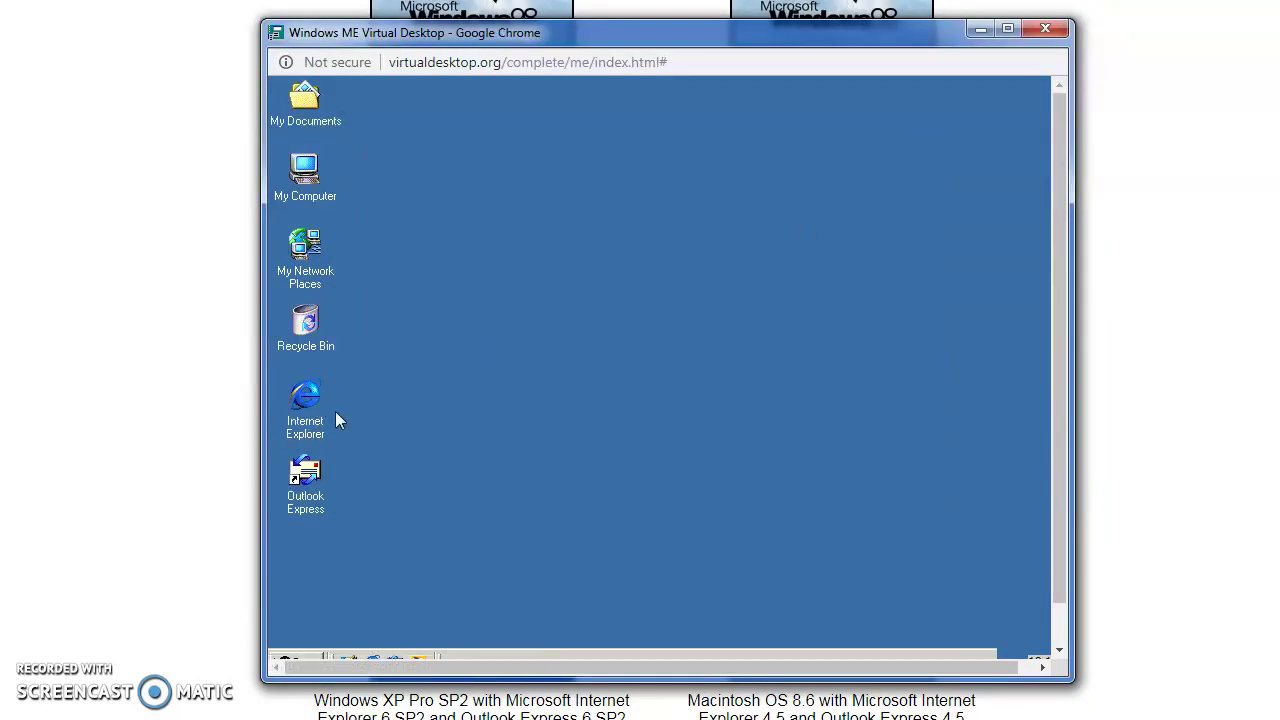
View Internet Explorer and Outlook Express from the Windows ME desktop, closing each program after viewing it.
double_click(290, 420)
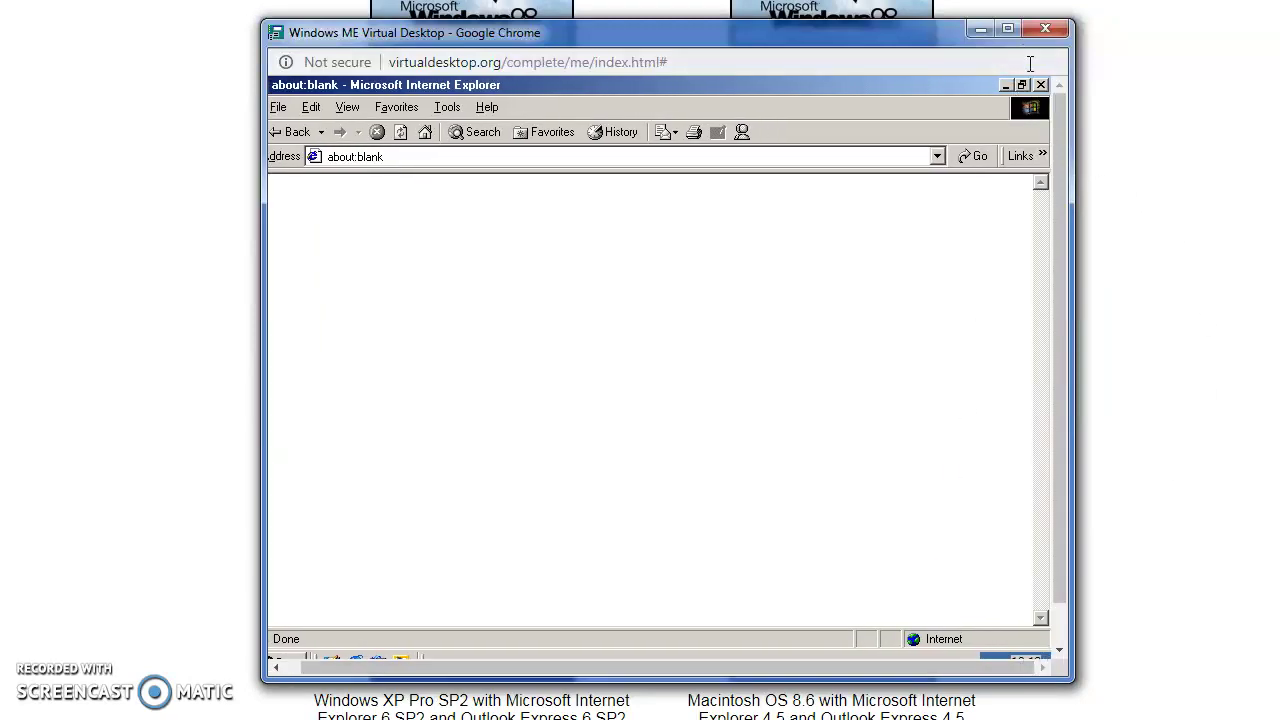
left_click(1041, 84)
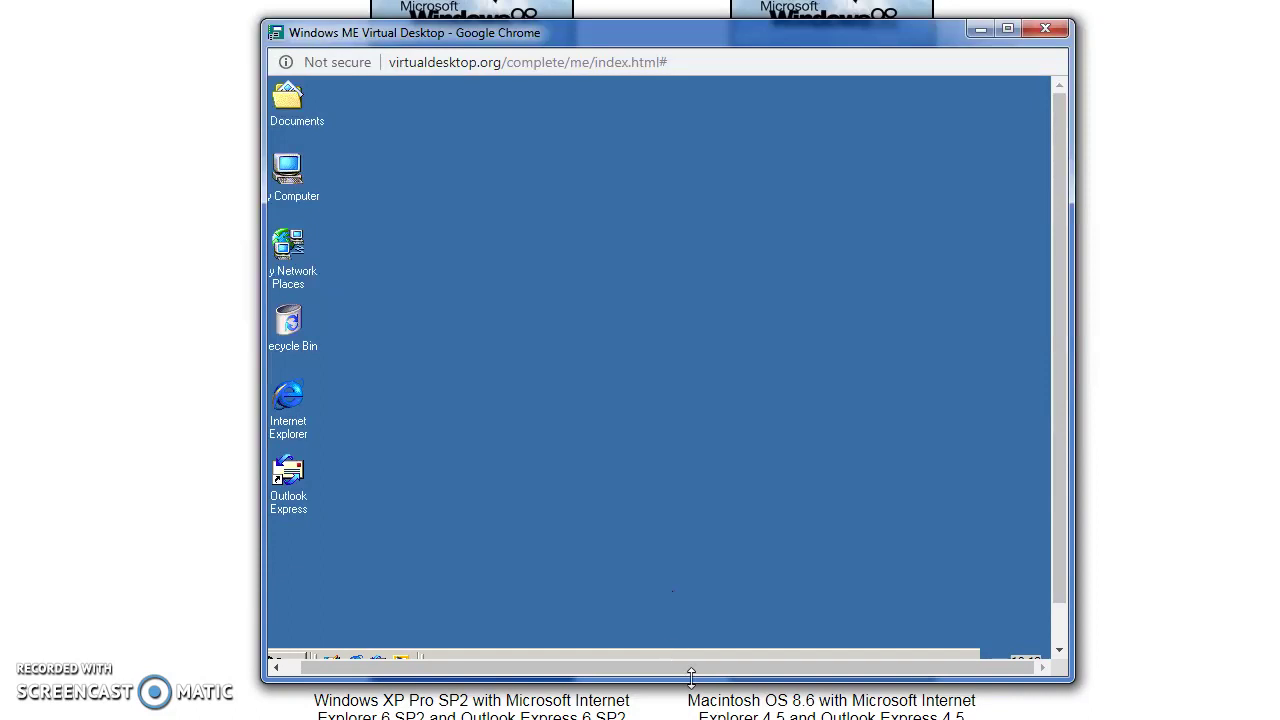
left_click_drag(700, 662, 593, 530)
scroll(593, 530, "up", 1)
left_click_drag(597, 663, 480, 672)
scroll(547, 457, "up", 1)
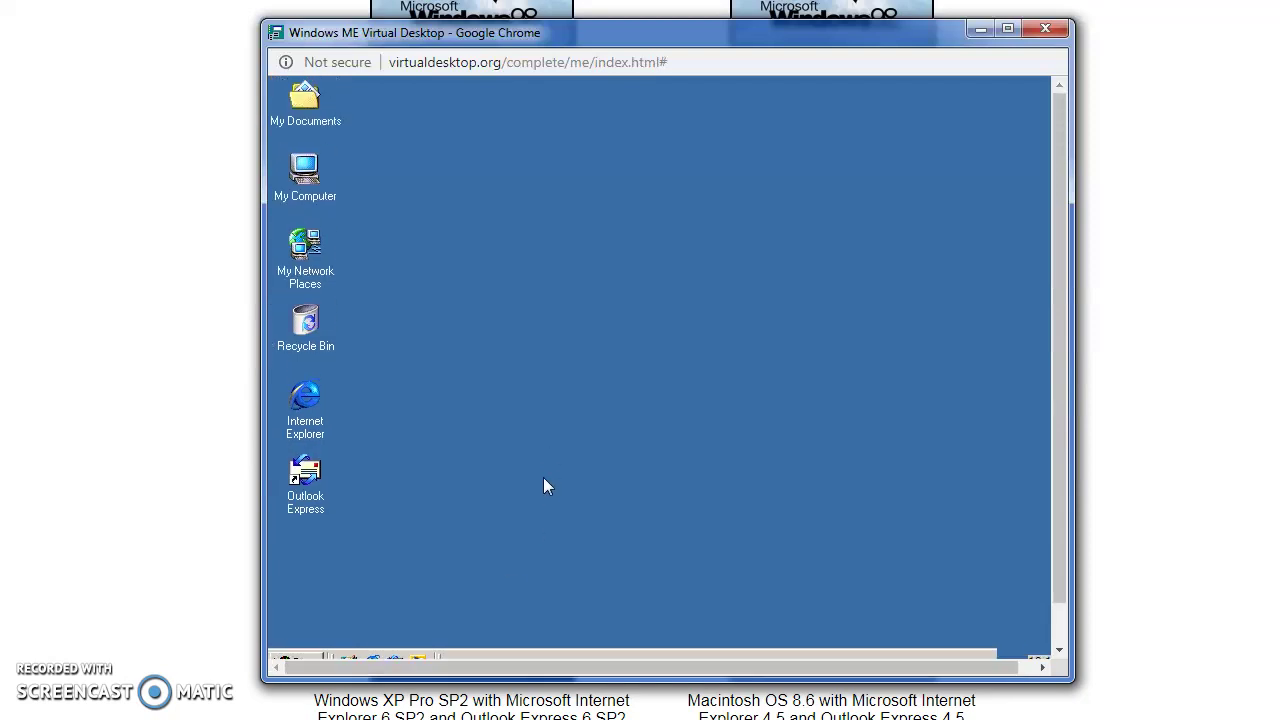
double_click(318, 494)
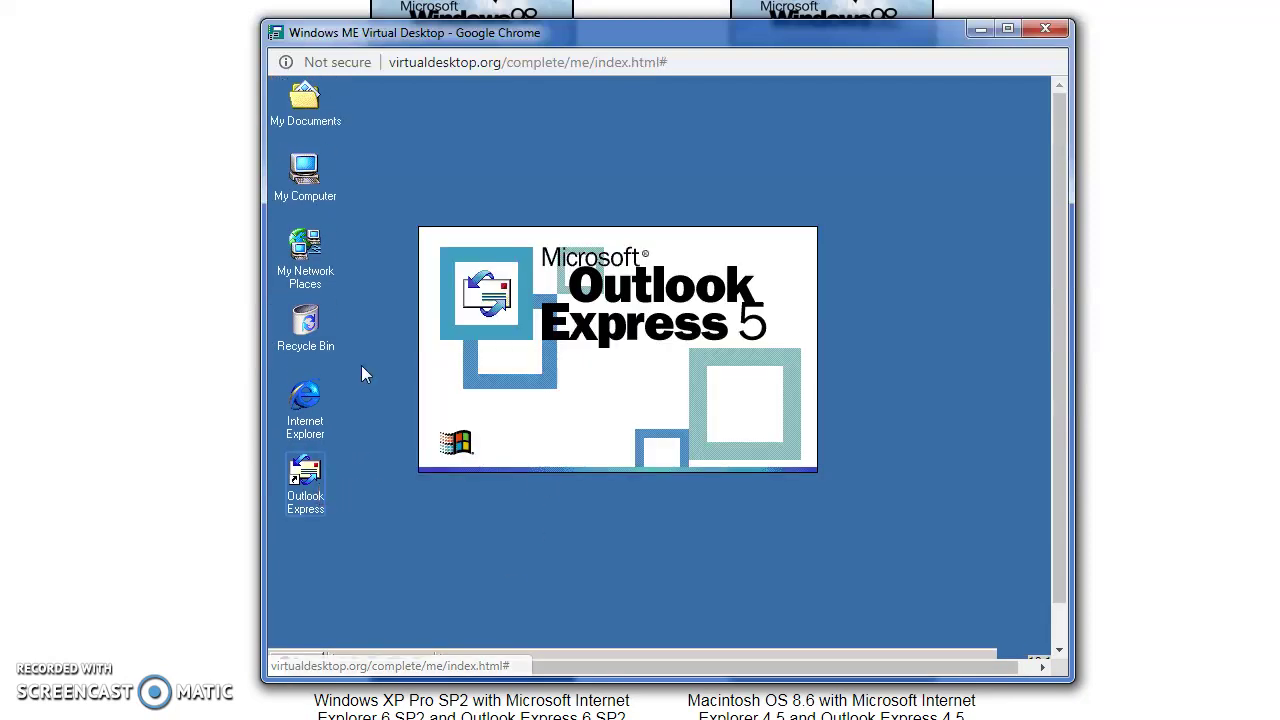
scroll(690, 435, "down", 1)
scroll(744, 171, "up", 1)
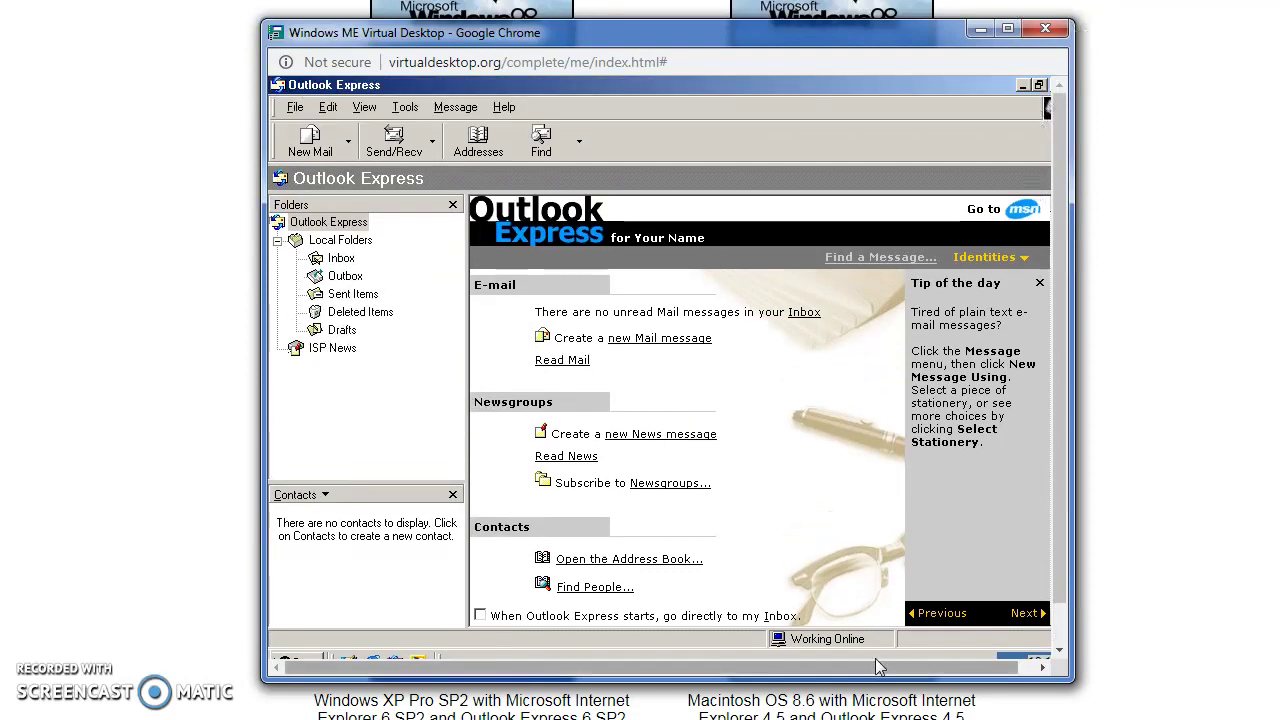
left_click_drag(866, 667, 884, 667)
left_click(1041, 85)
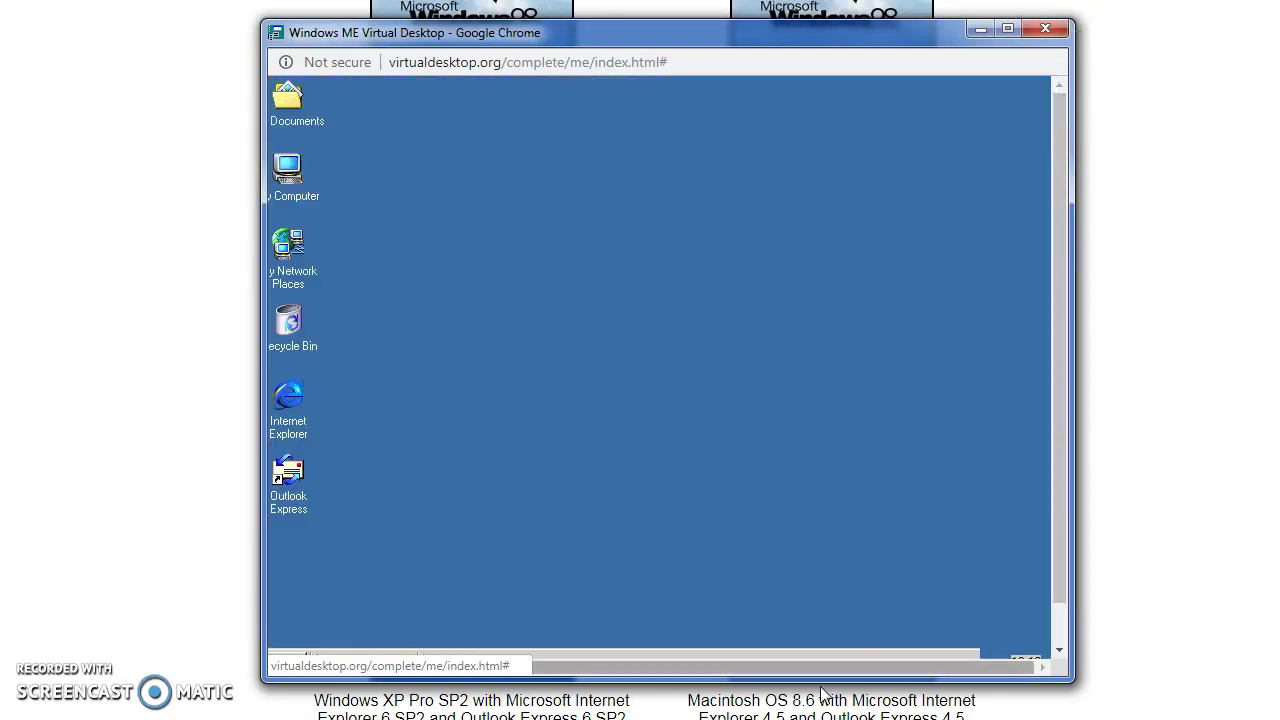
View the Programs list in the Windows ME Start menu, and shut down the virtual desktop.
left_click_drag(798, 663, 413, 623)
scroll(417, 624, "down", 1)
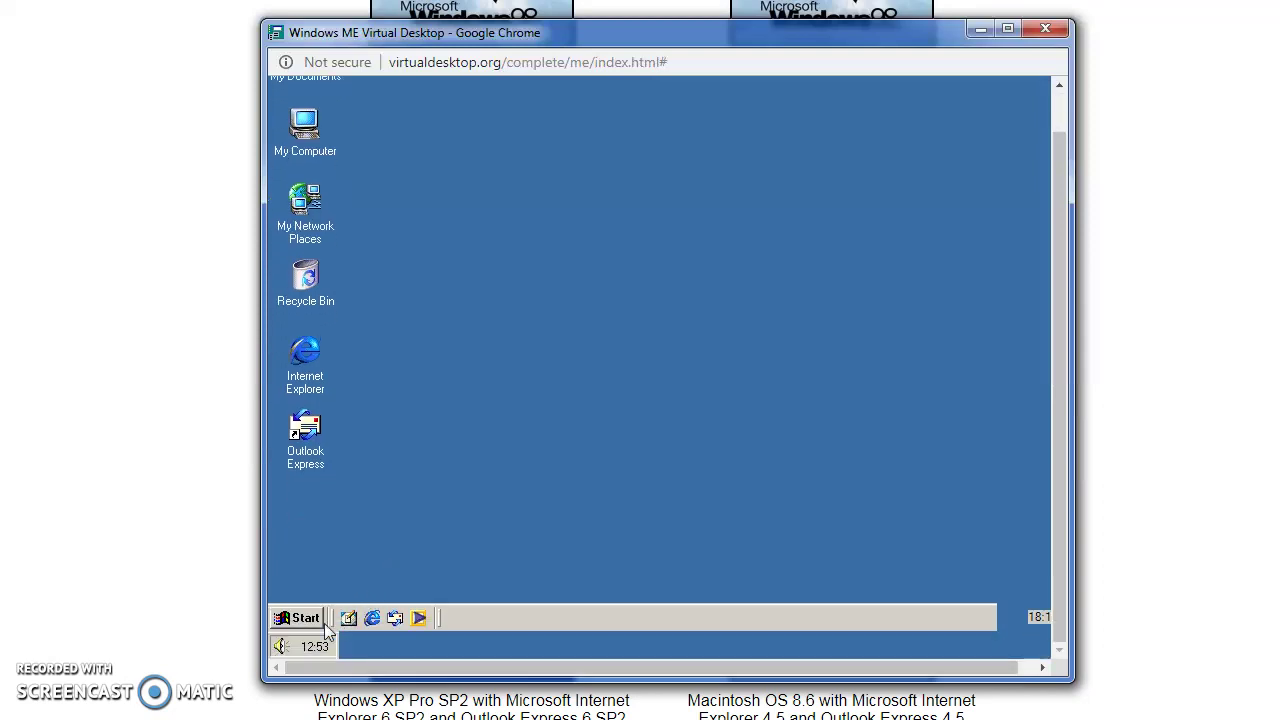
scroll(286, 614, "up", 1)
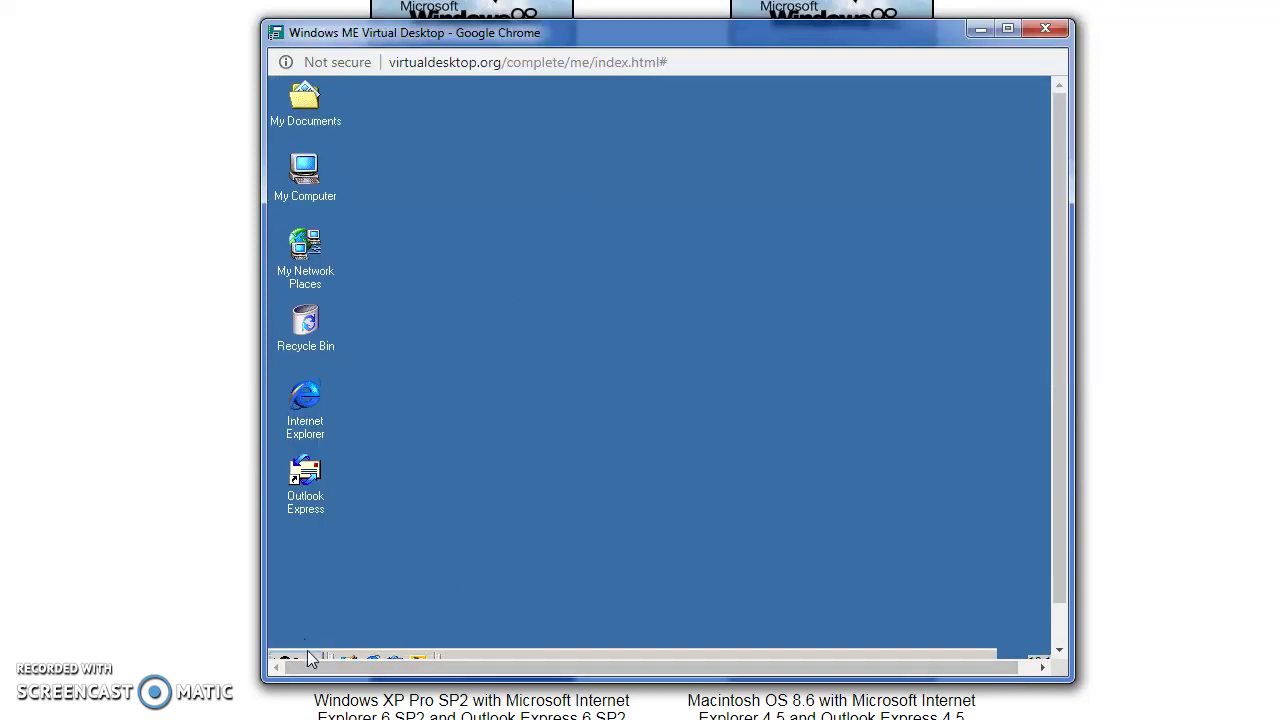
left_click(308, 662)
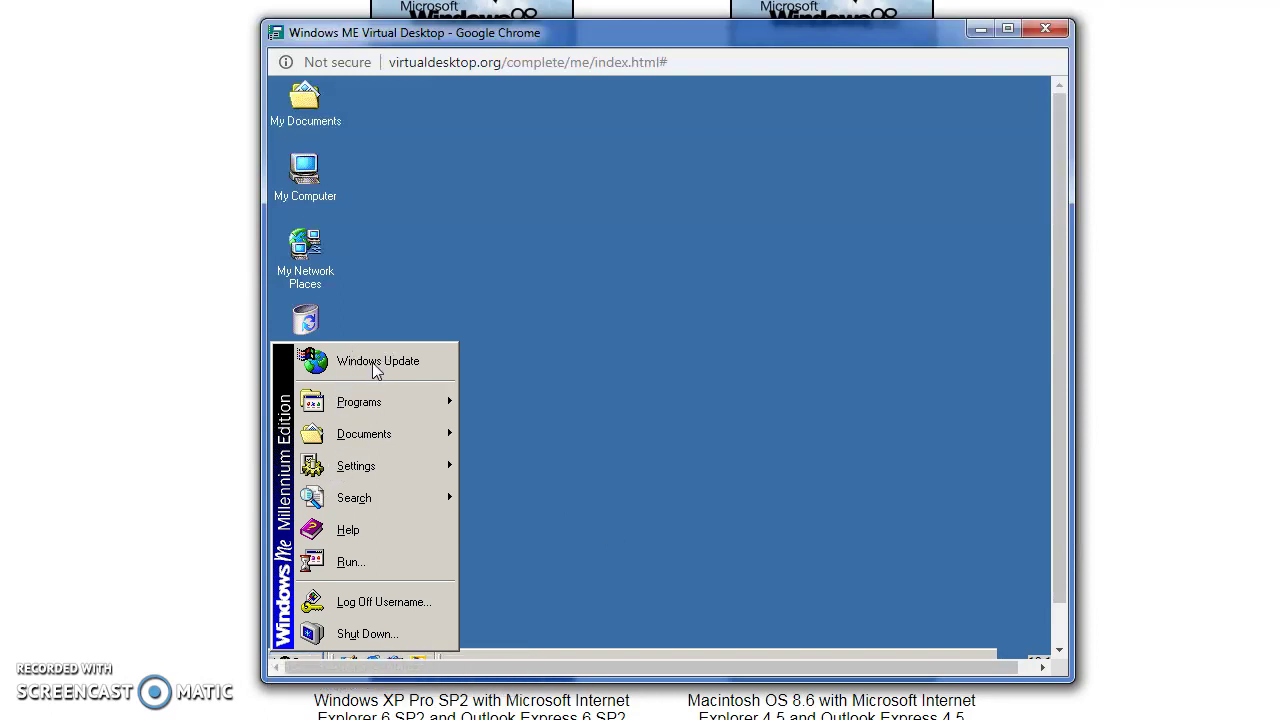
mouse_move(370, 401)
mouse_move(490, 400)
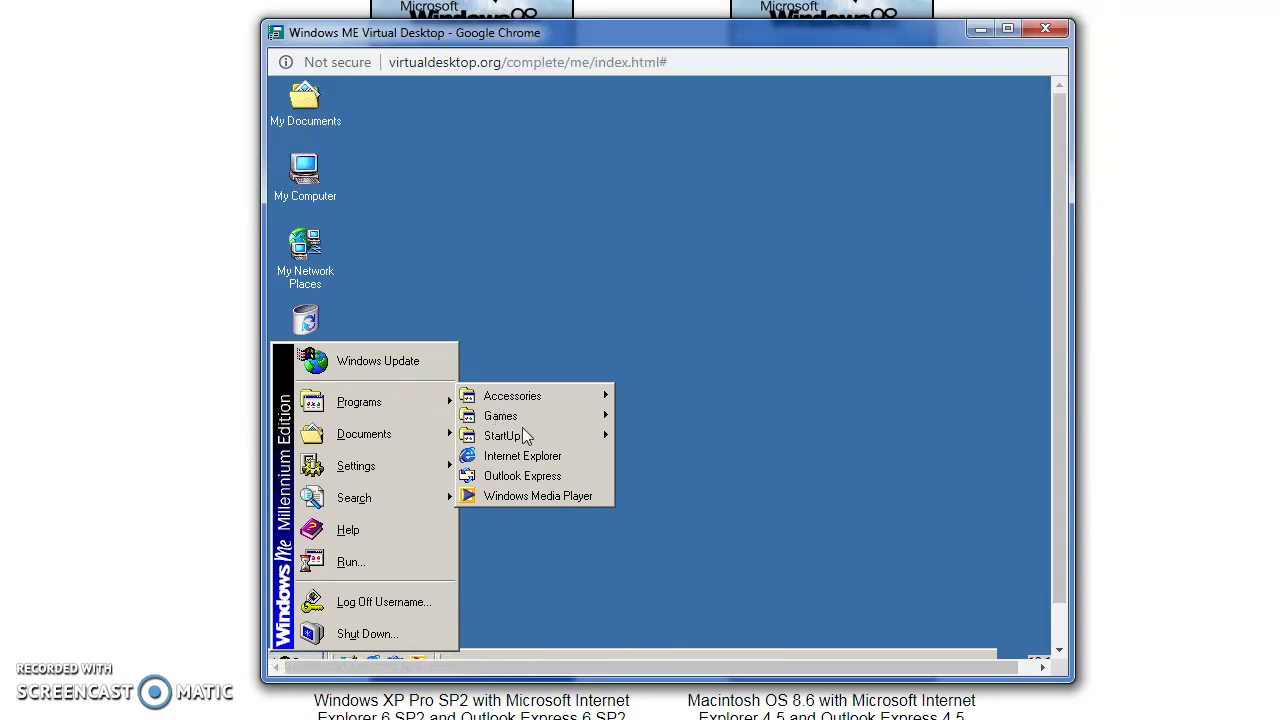
mouse_move(398, 465)
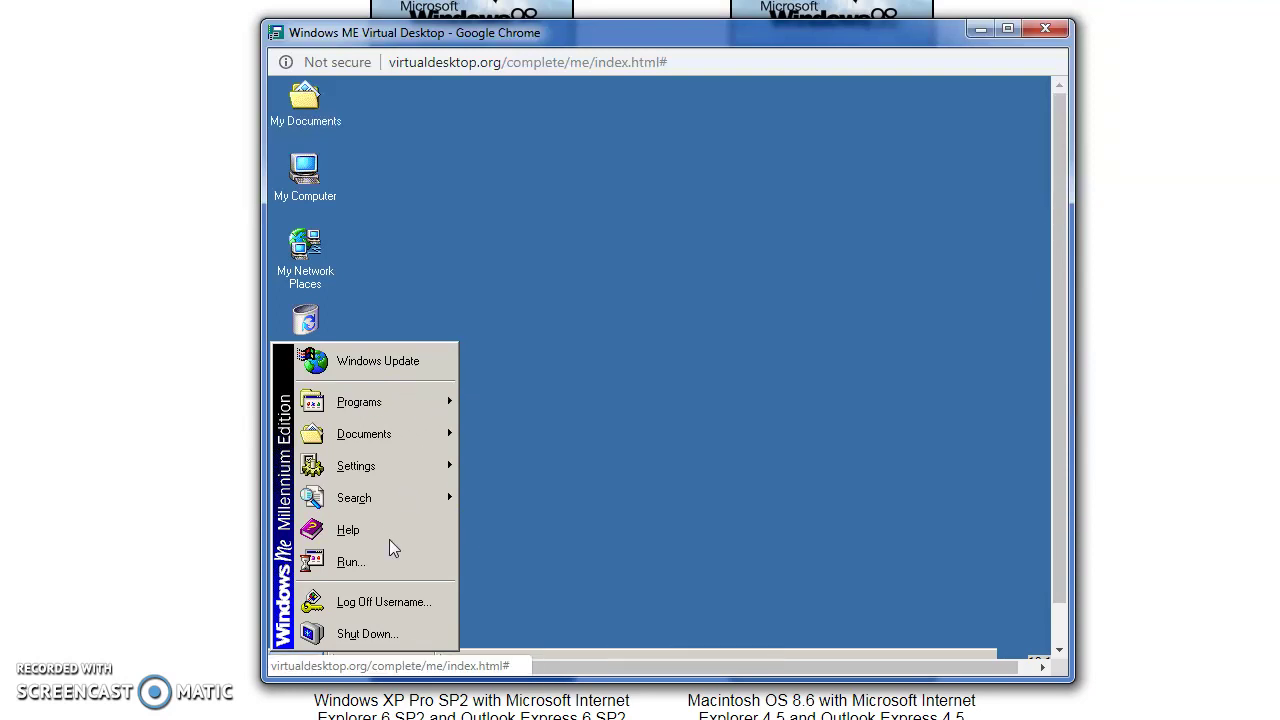
left_click(365, 634)
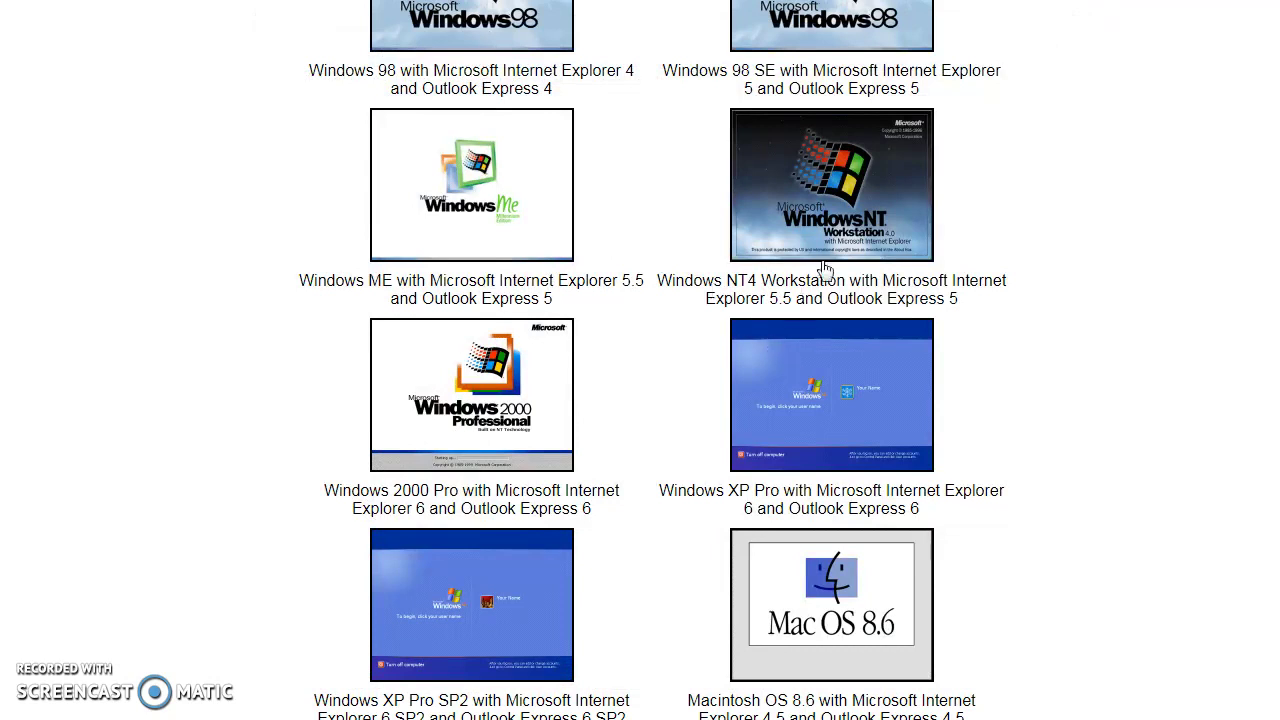
Open Windows NT4 Workstation with Internet Explorer 5.5 and Outlook Express 5, and reposition its browser window.
left_click(885, 235)
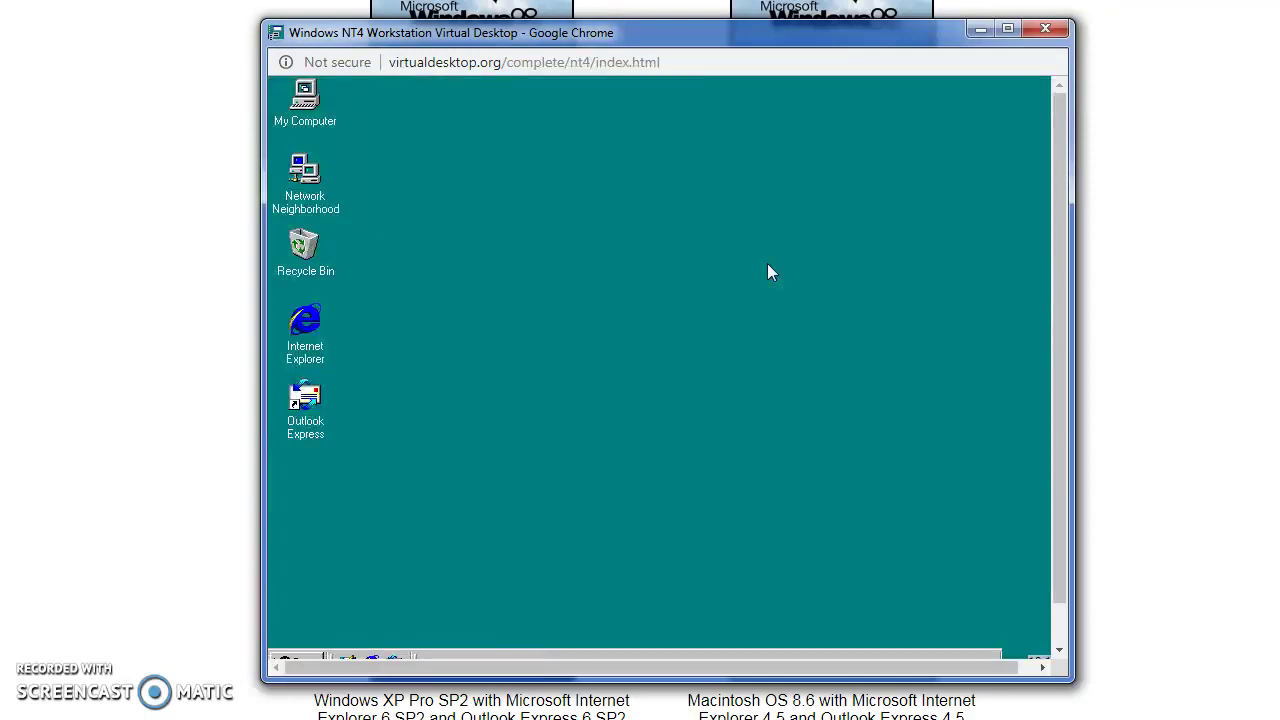
left_click_drag(542, 47, 835, 719)
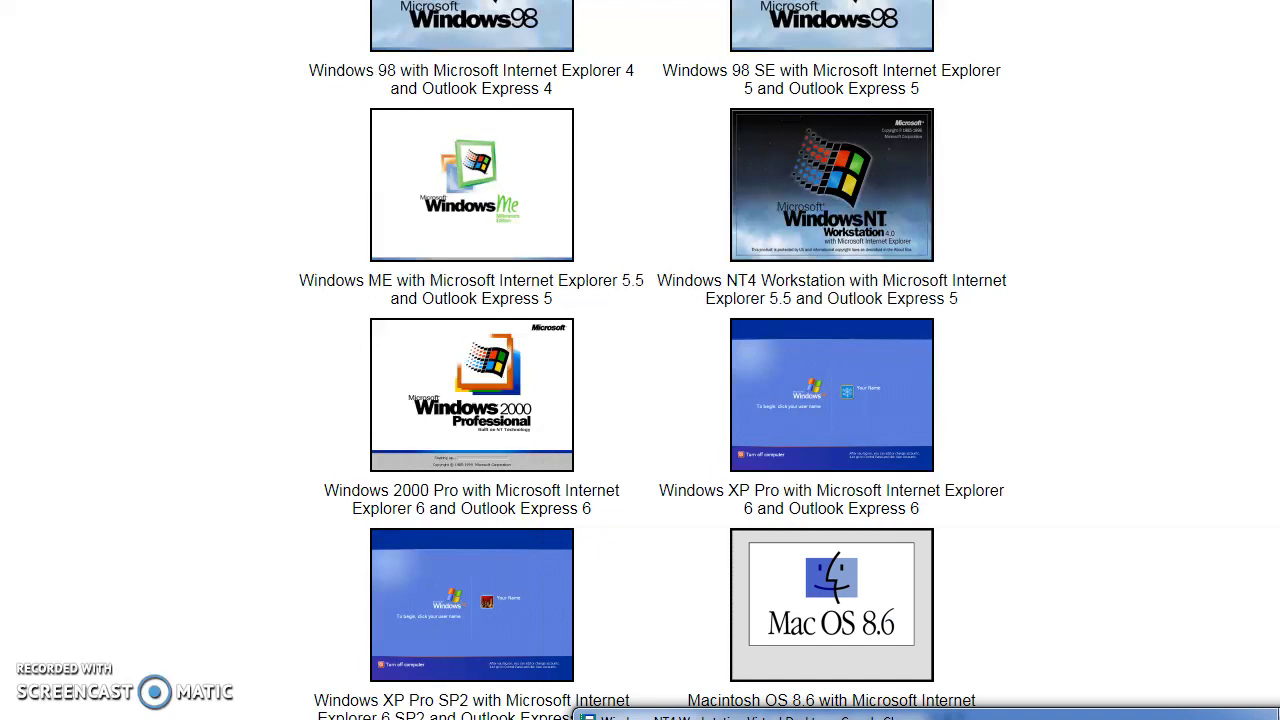
left_click_drag(850, 718, 607, 114)
View Internet Explorer on the Windows NT4 desktop, moving the virtual desktop window fully into sight, and close the program.
double_click(388, 405)
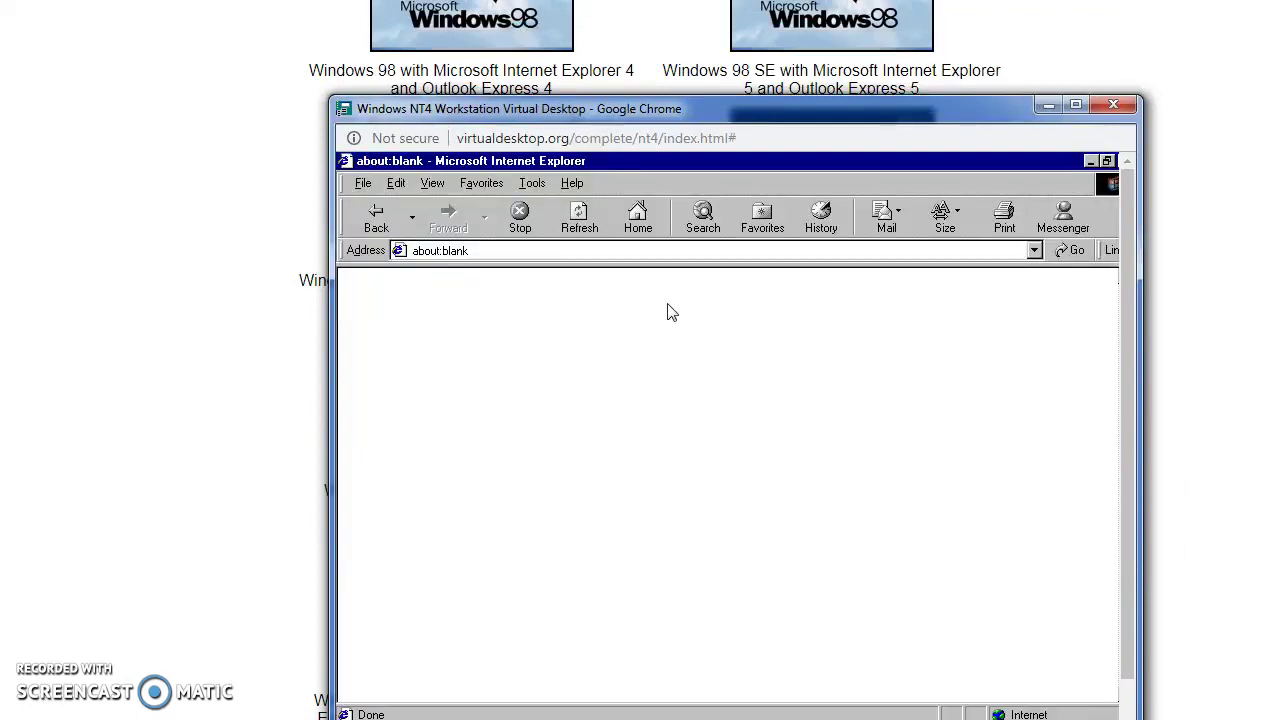
scroll(900, 535, "down", 1)
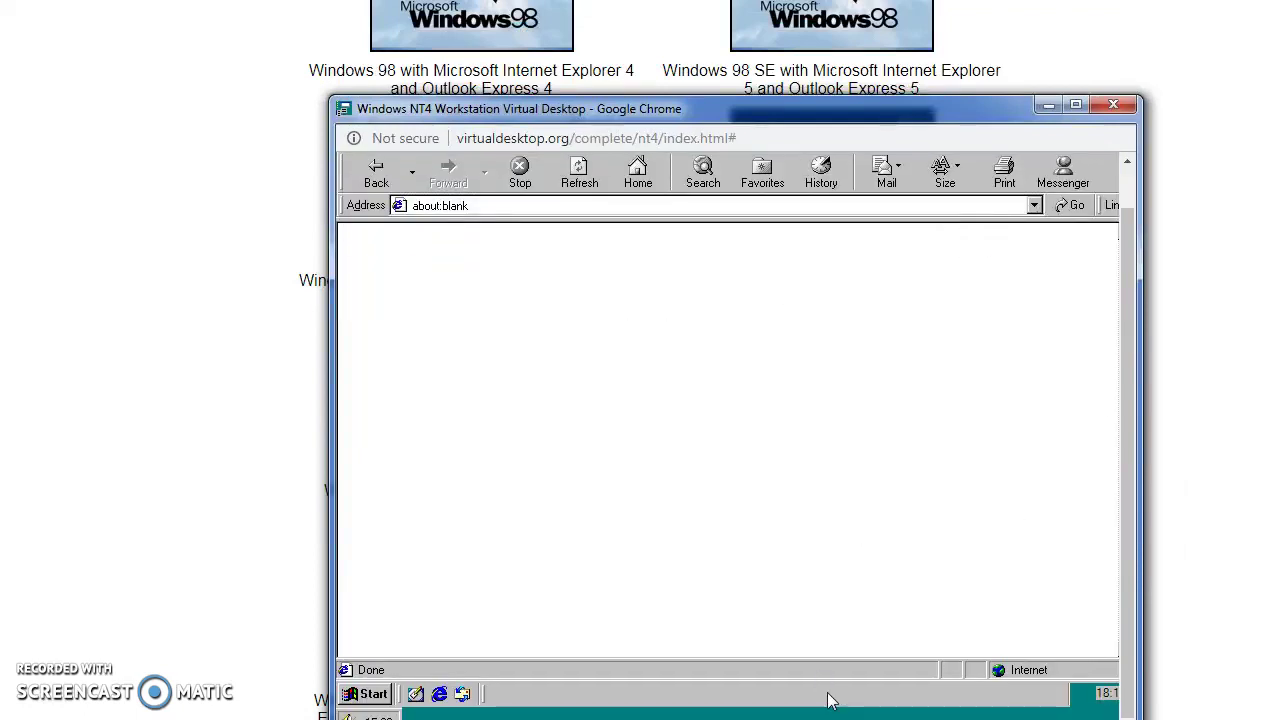
left_click_drag(690, 100, 599, 22)
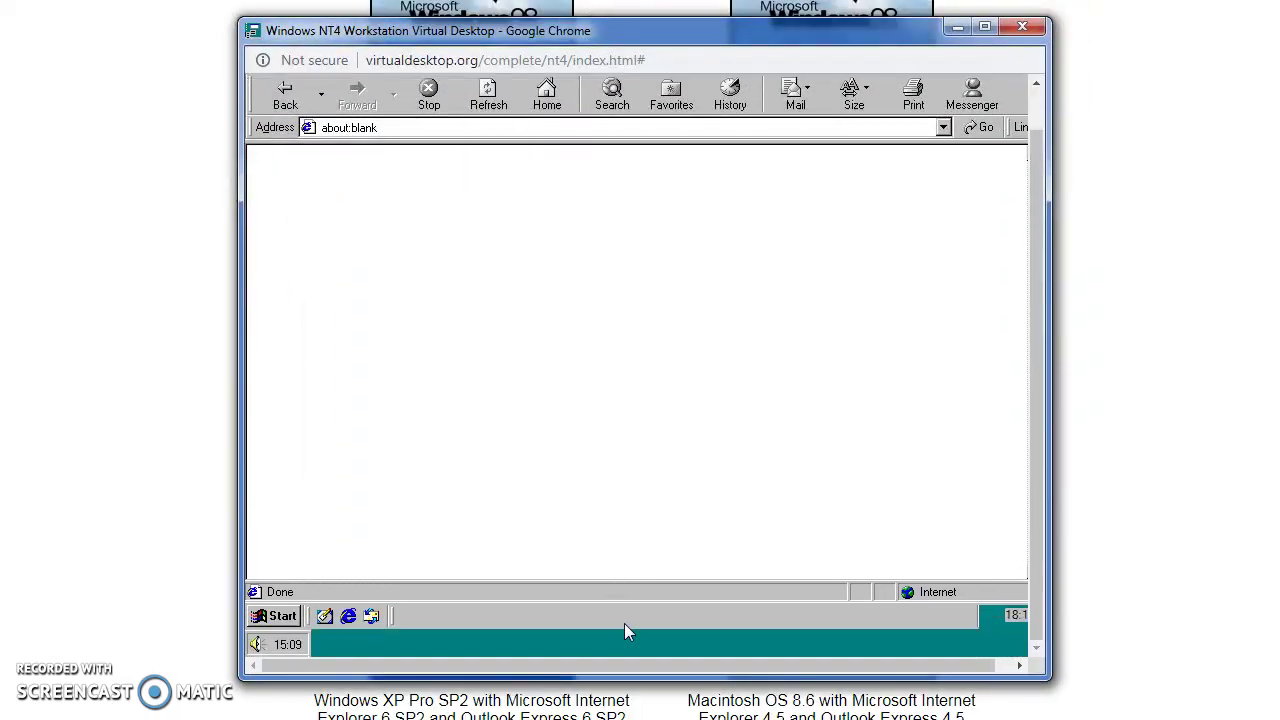
scroll(624, 630, "up", 1)
scroll(684, 619, "right", 1)
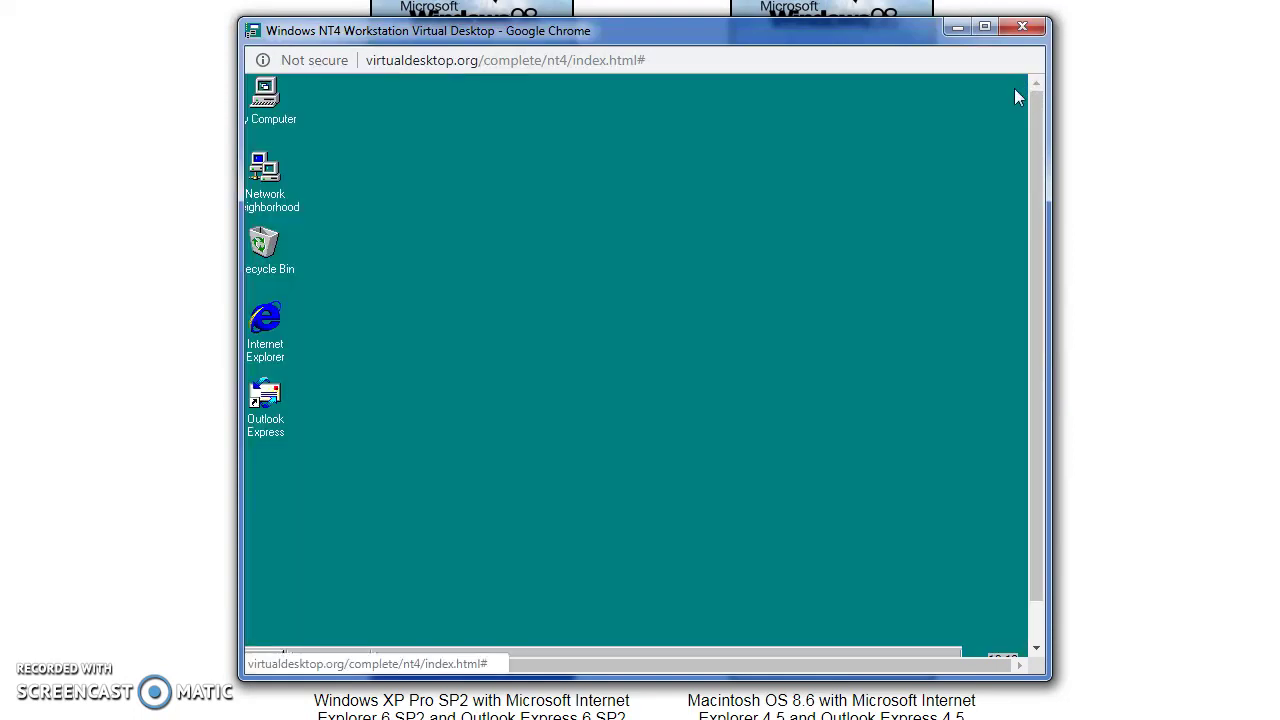
left_click(1018, 83)
Open Outlook Express from the Windows NT4 desktop, view its main page, and close it.
left_click_drag(570, 665, 489, 660)
double_click(282, 400)
scroll(844, 376, "down", 1)
scroll(844, 376, "up", 1)
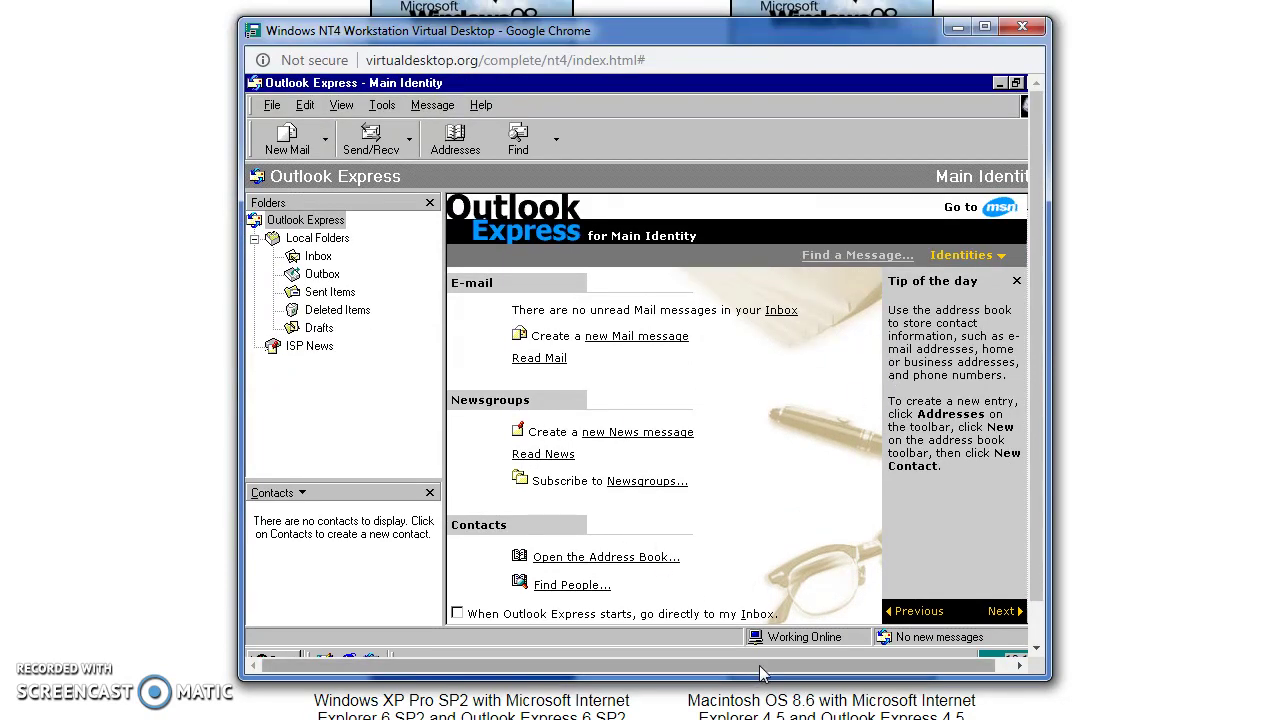
scroll(835, 673, "right", 1)
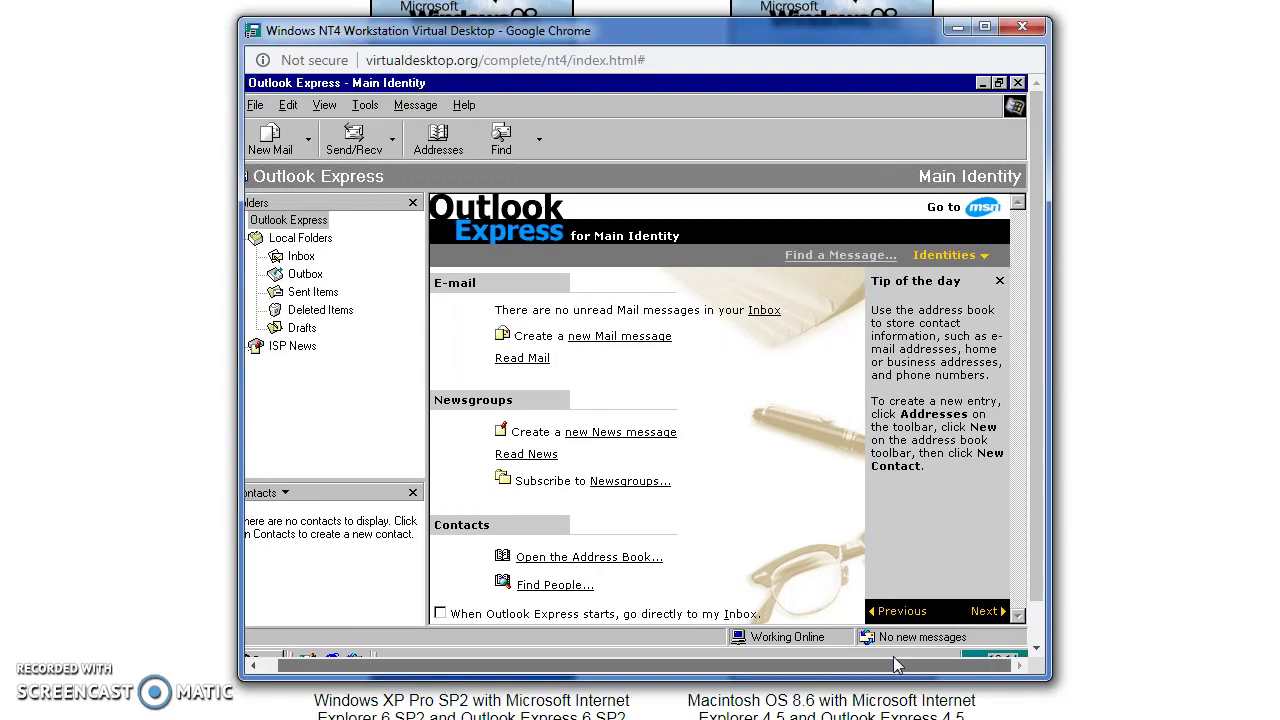
left_click(1016, 84)
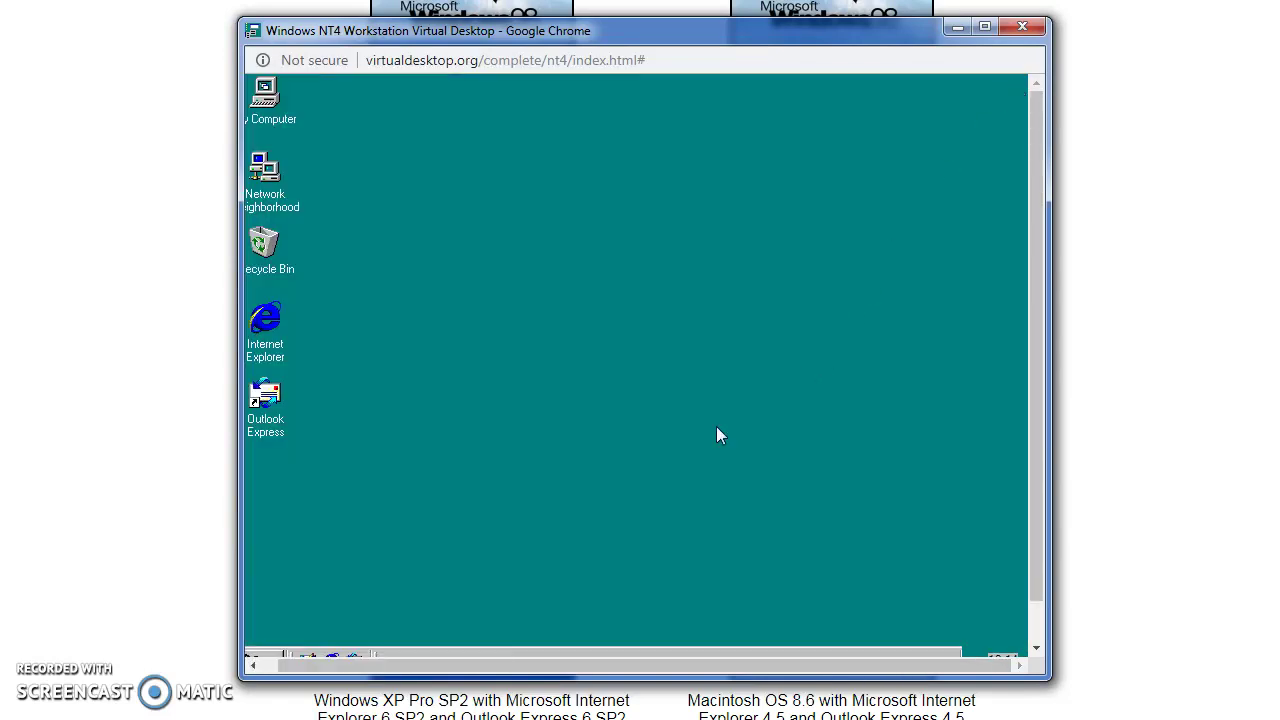
Shut down the Windows NT4 Workstation virtual desktop from its Start menu.
scroll(590, 660, "left", 1)
scroll(335, 600, "down", 1)
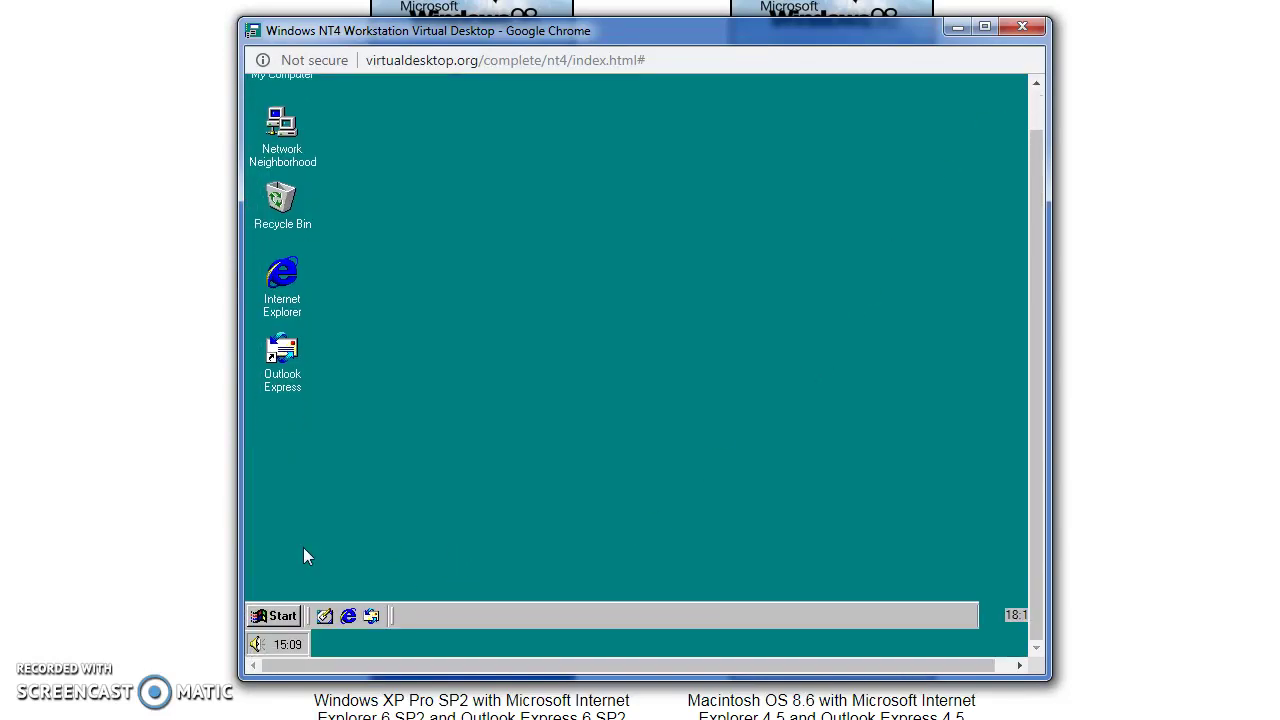
left_click(297, 612)
left_click(337, 343)
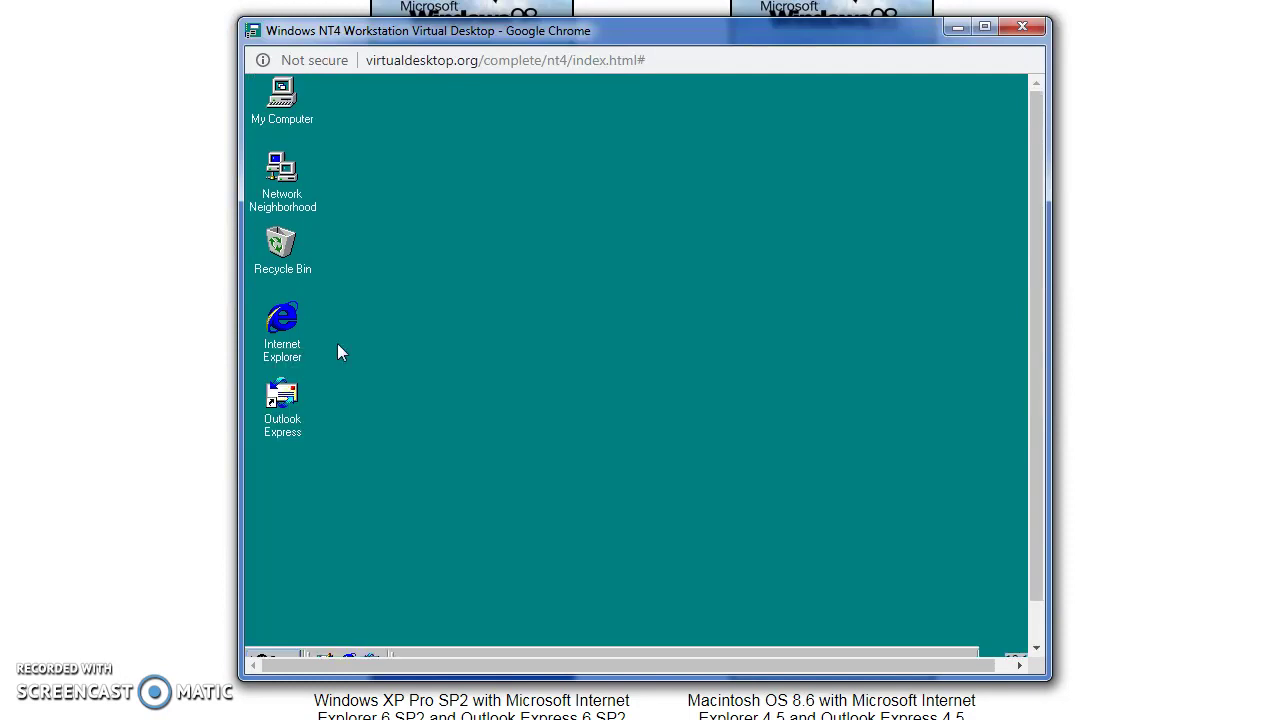
scroll(340, 520, "down", 1)
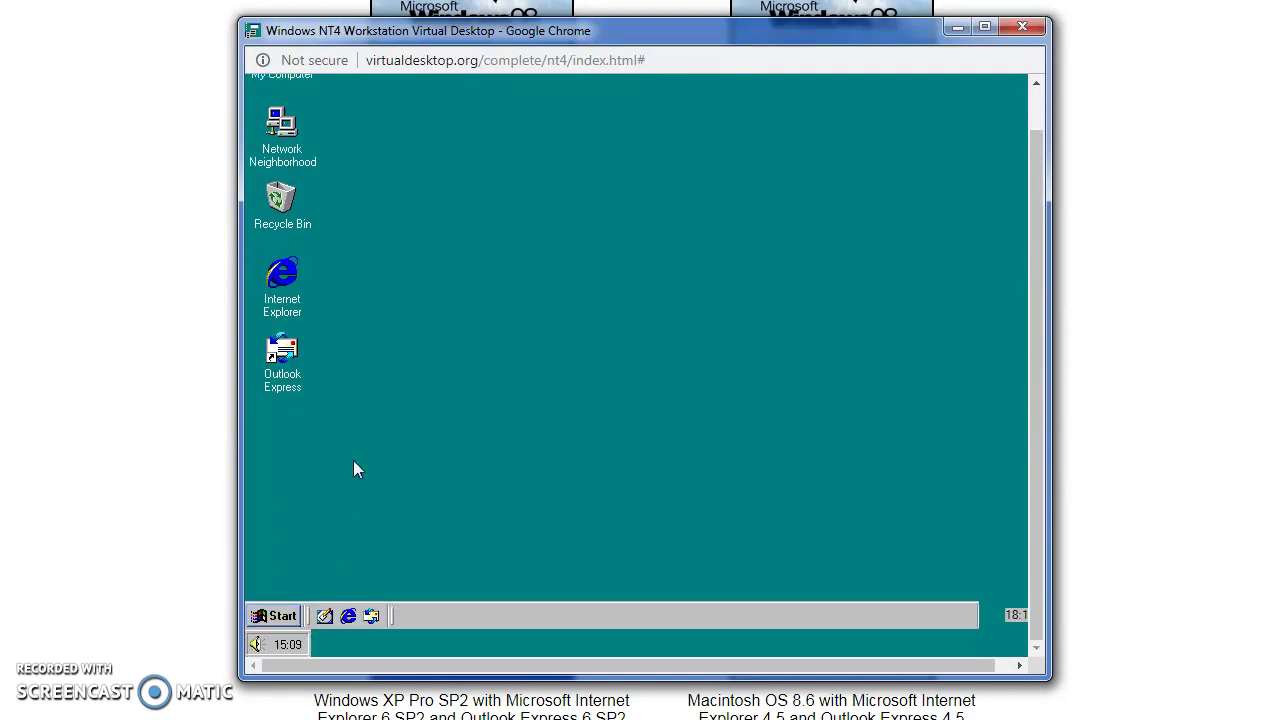
left_click(290, 613)
left_click(345, 628)
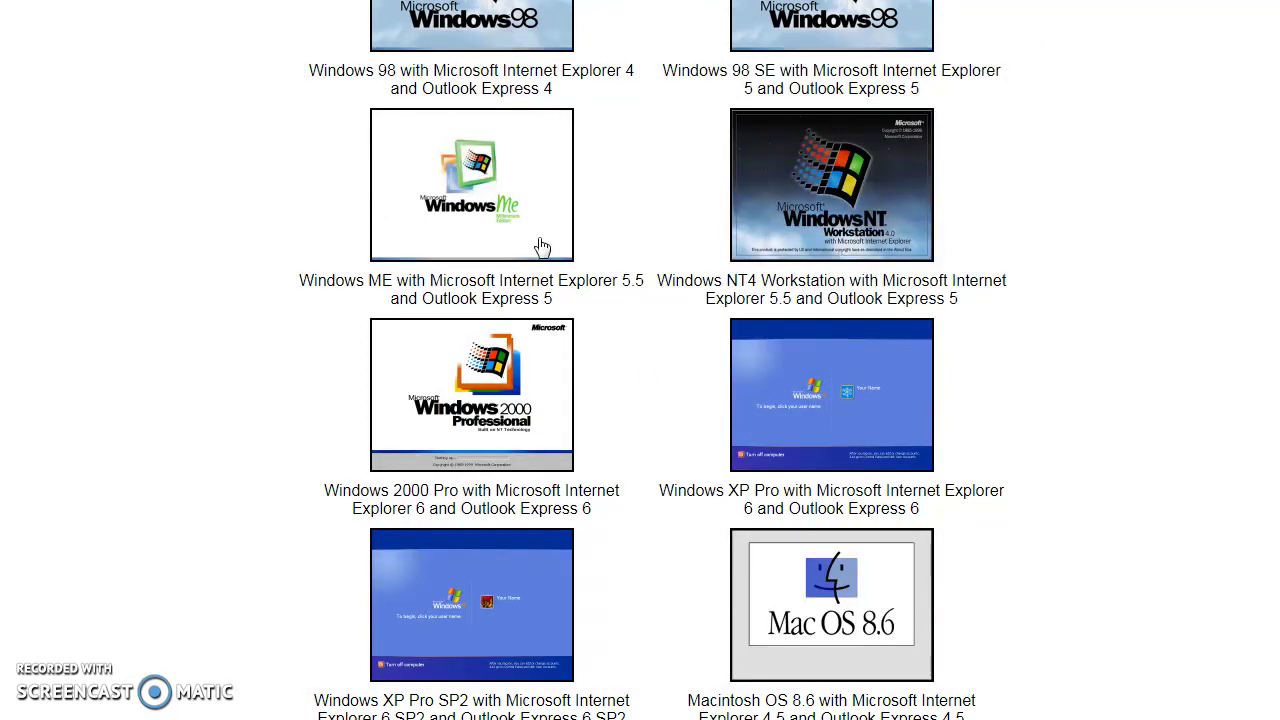
Open the Windows 2000 Pro virtual desktop, view My Computer, and close its window.
left_click(470, 468)
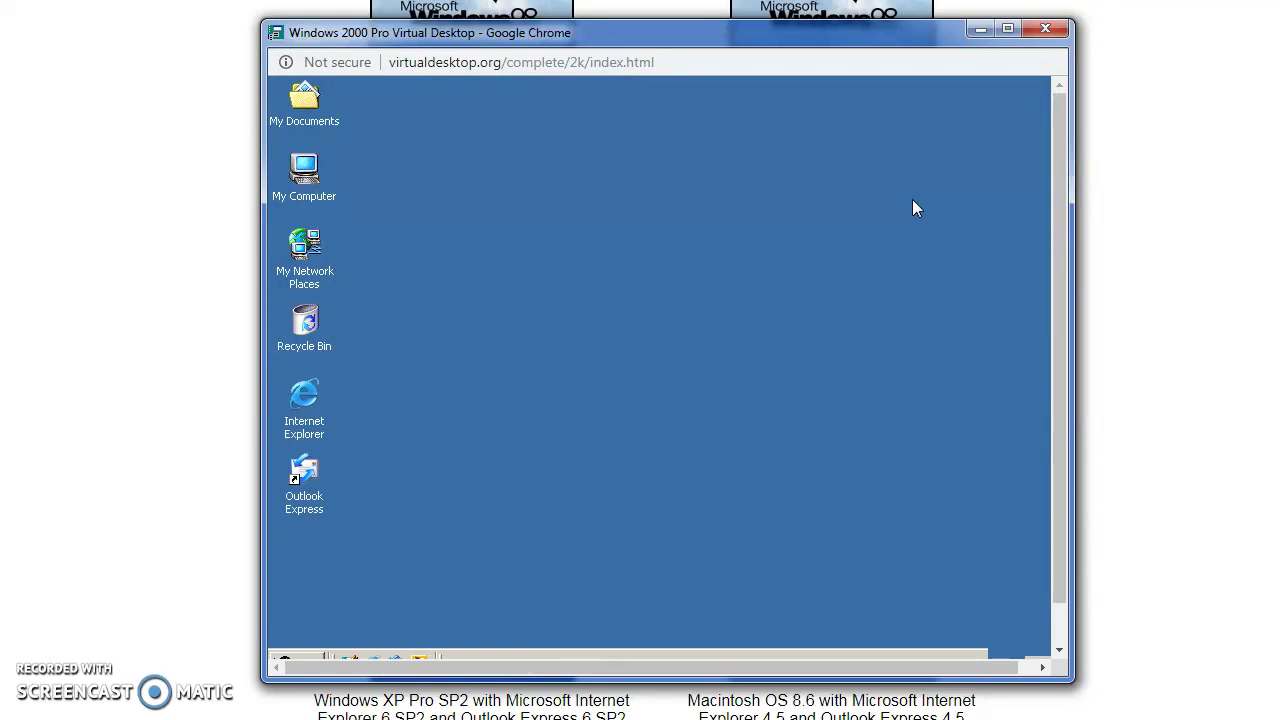
double_click(304, 170)
scroll(867, 281, "down", 1)
scroll(867, 281, "up", 1)
left_click(881, 189)
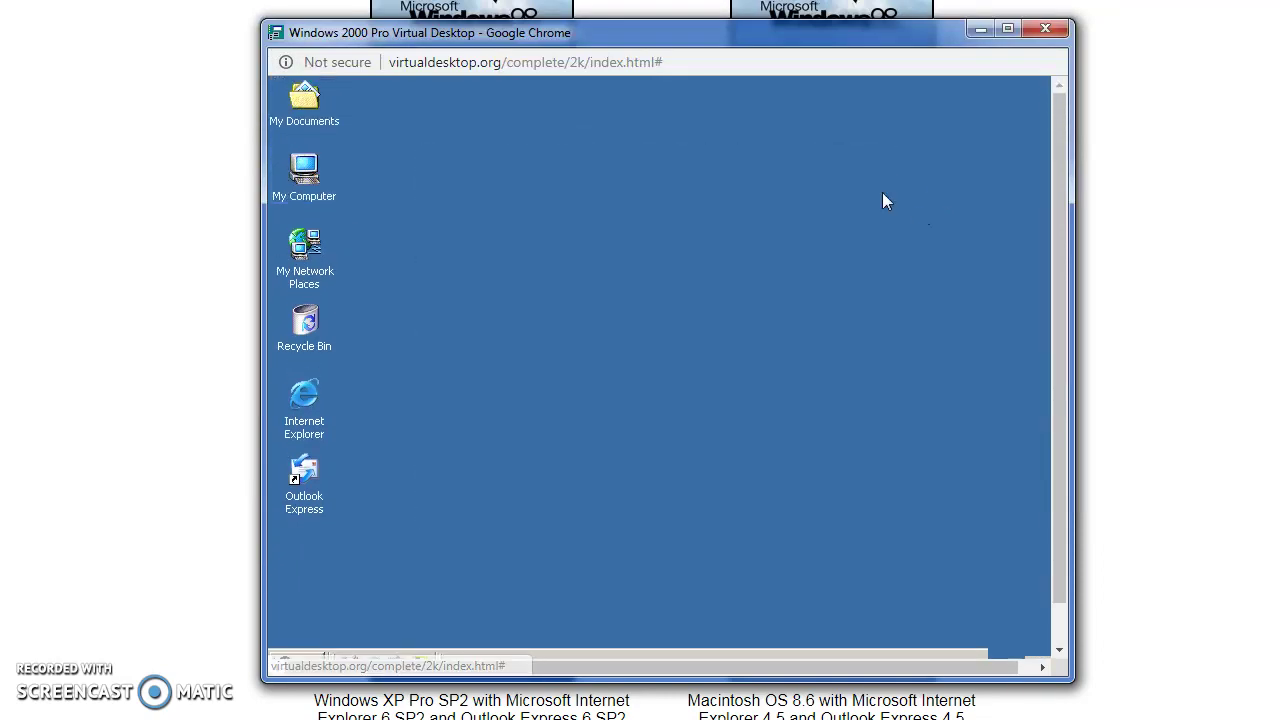
View Internet Explorer and Outlook Express from the Windows 2000 Pro desktop, closing each program after viewing it.
double_click(283, 405)
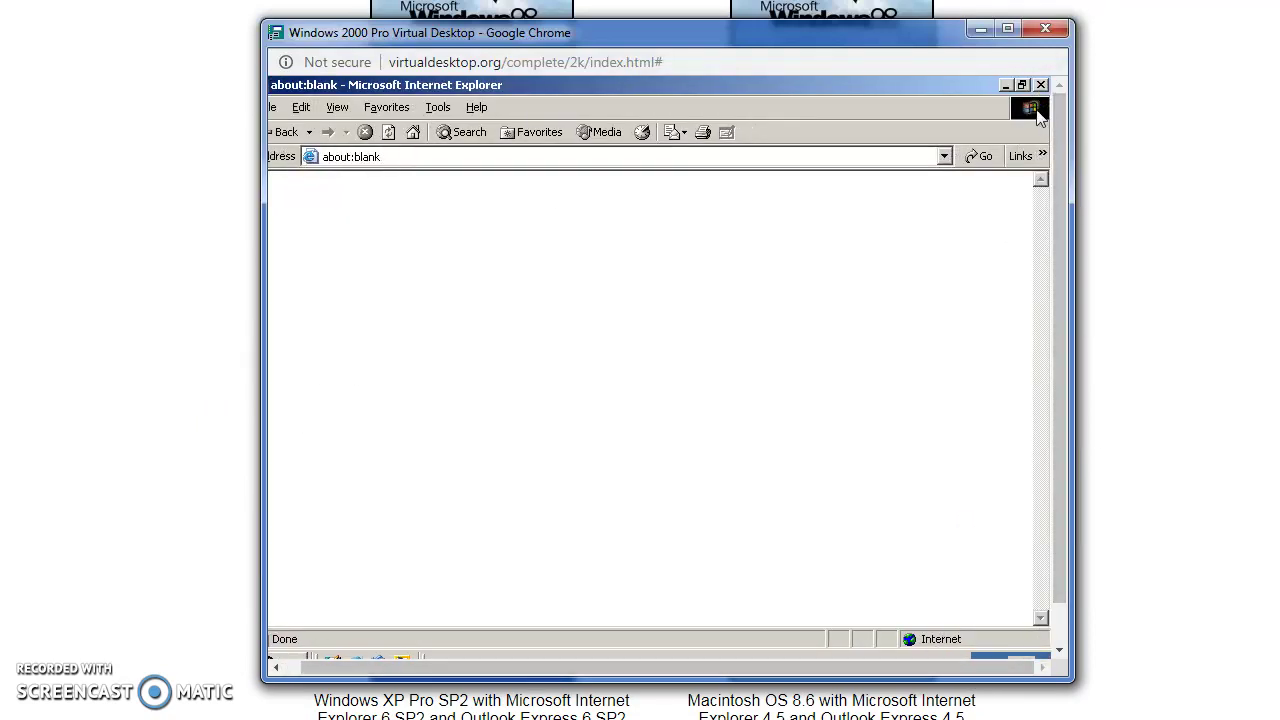
left_click(1041, 85)
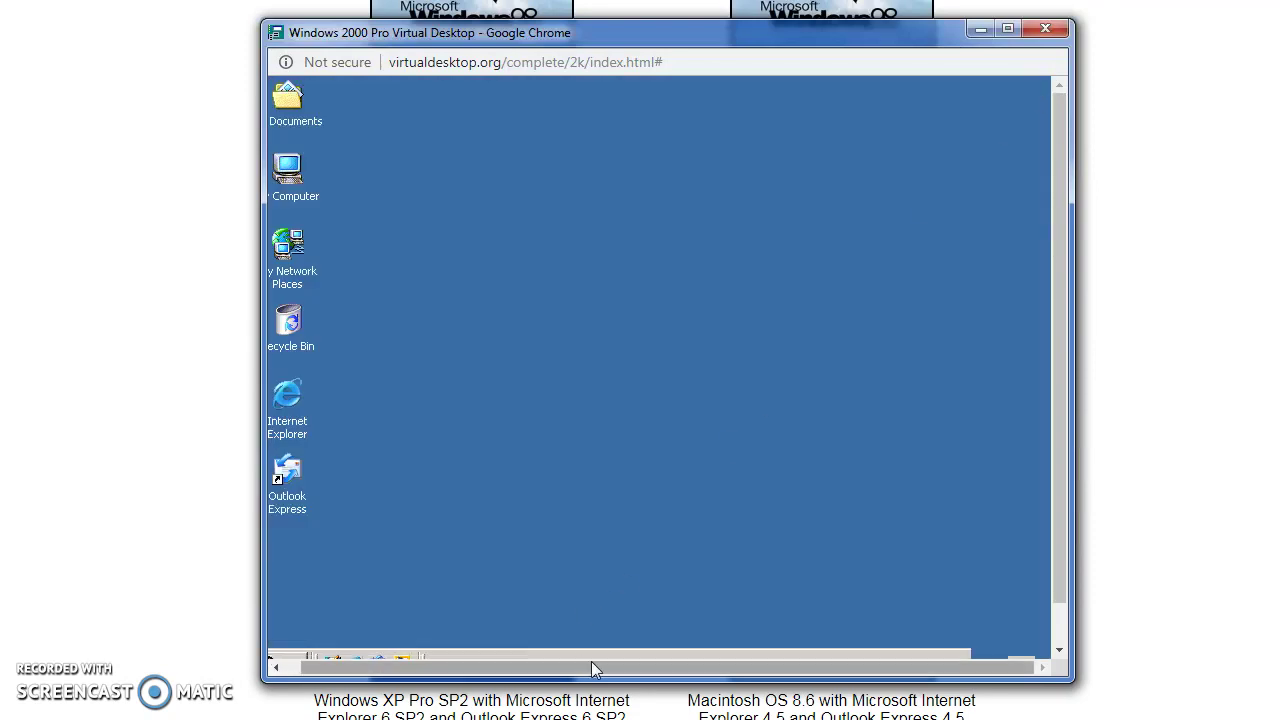
left_click_drag(591, 663, 575, 663)
double_click(305, 475)
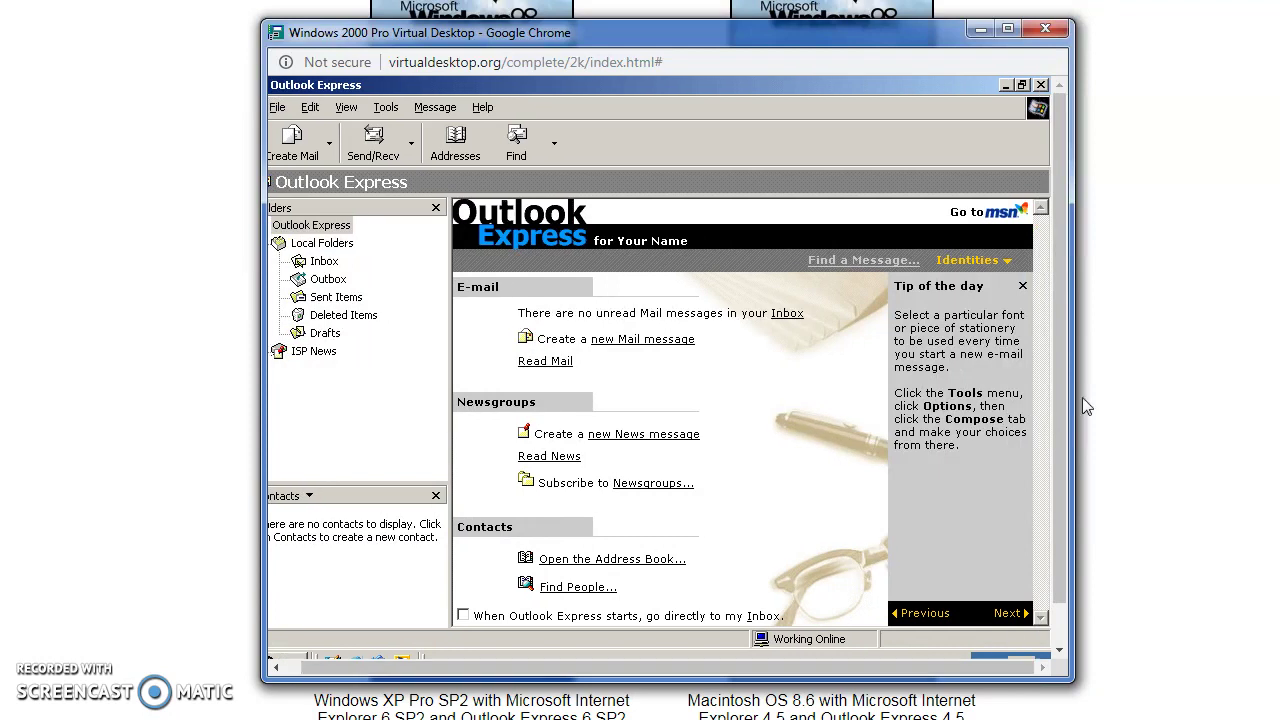
left_click(1041, 84)
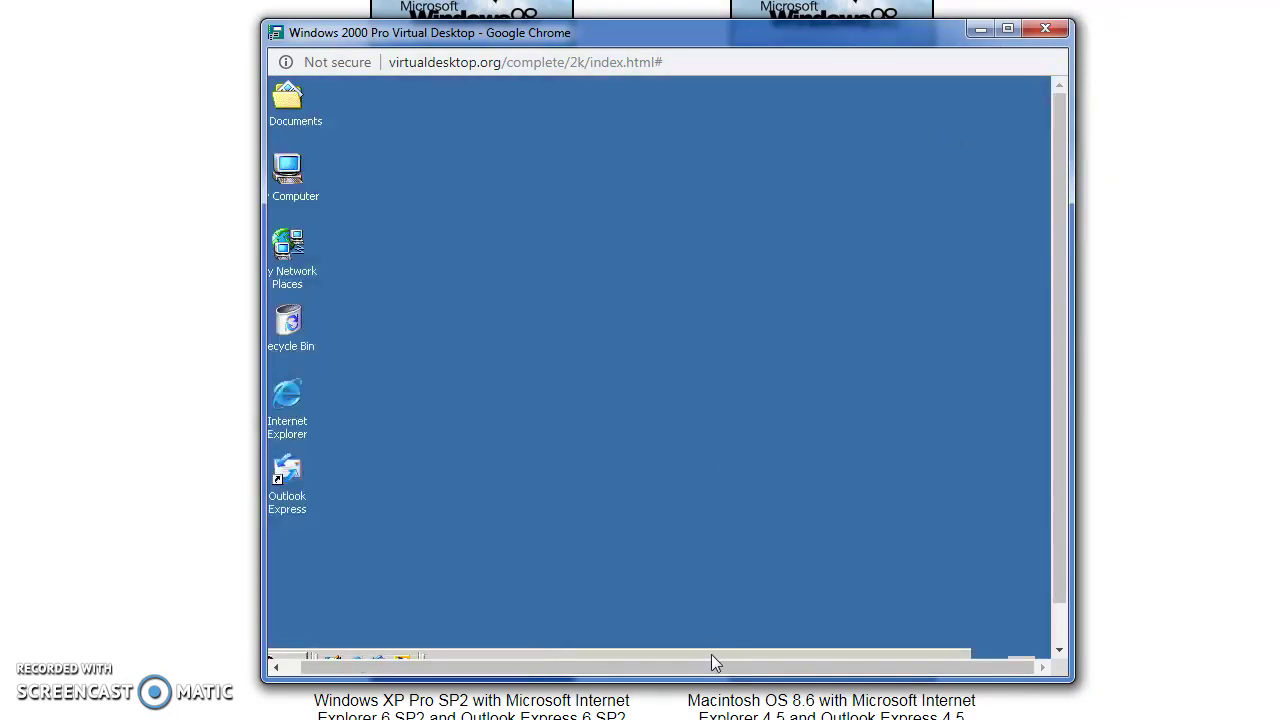
Shut down the Windows 2000 Pro virtual desktop and open Windows XP Pro with Internet Explorer 6 and Outlook Express 6.
left_click(287, 659)
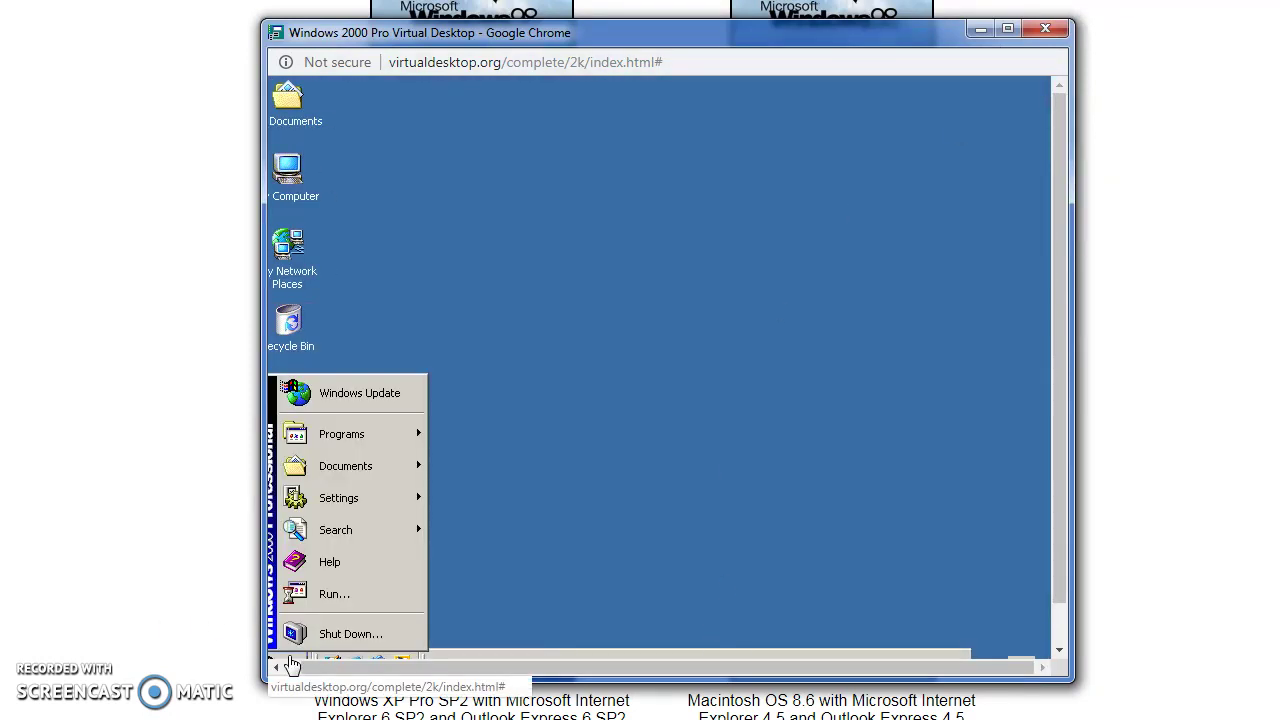
left_click(337, 640)
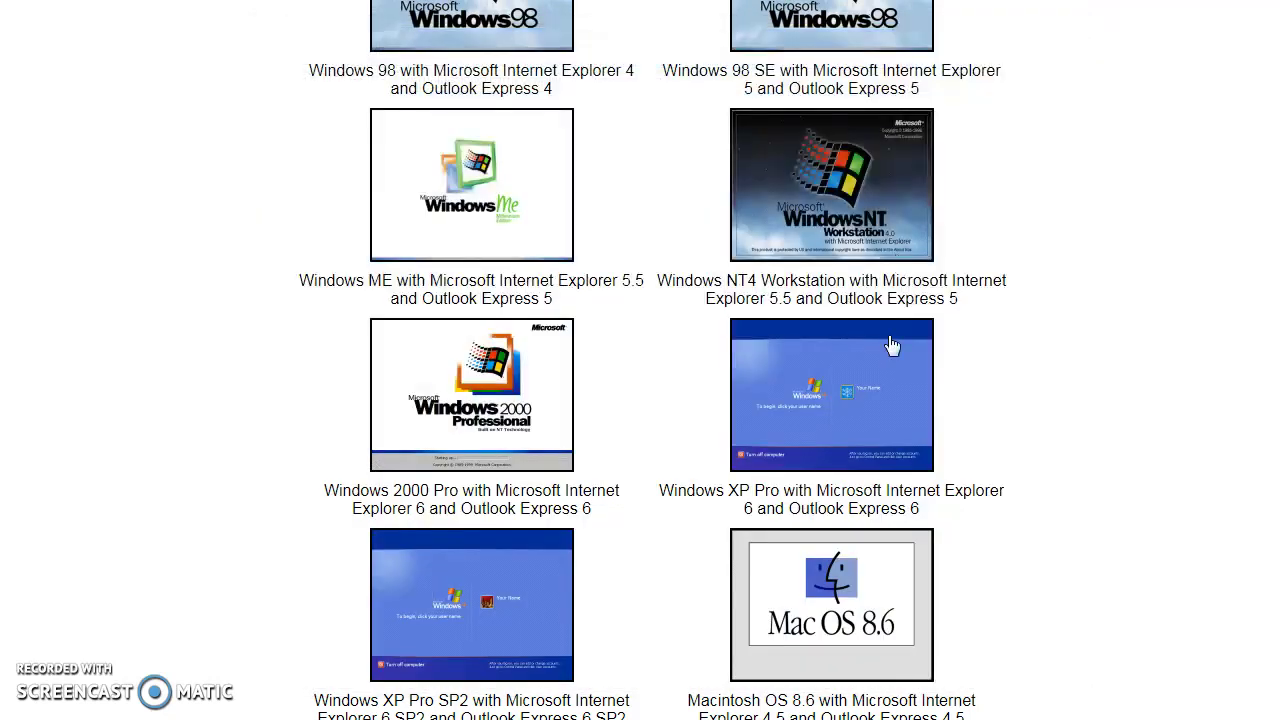
scroll(935, 445, "down", 2)
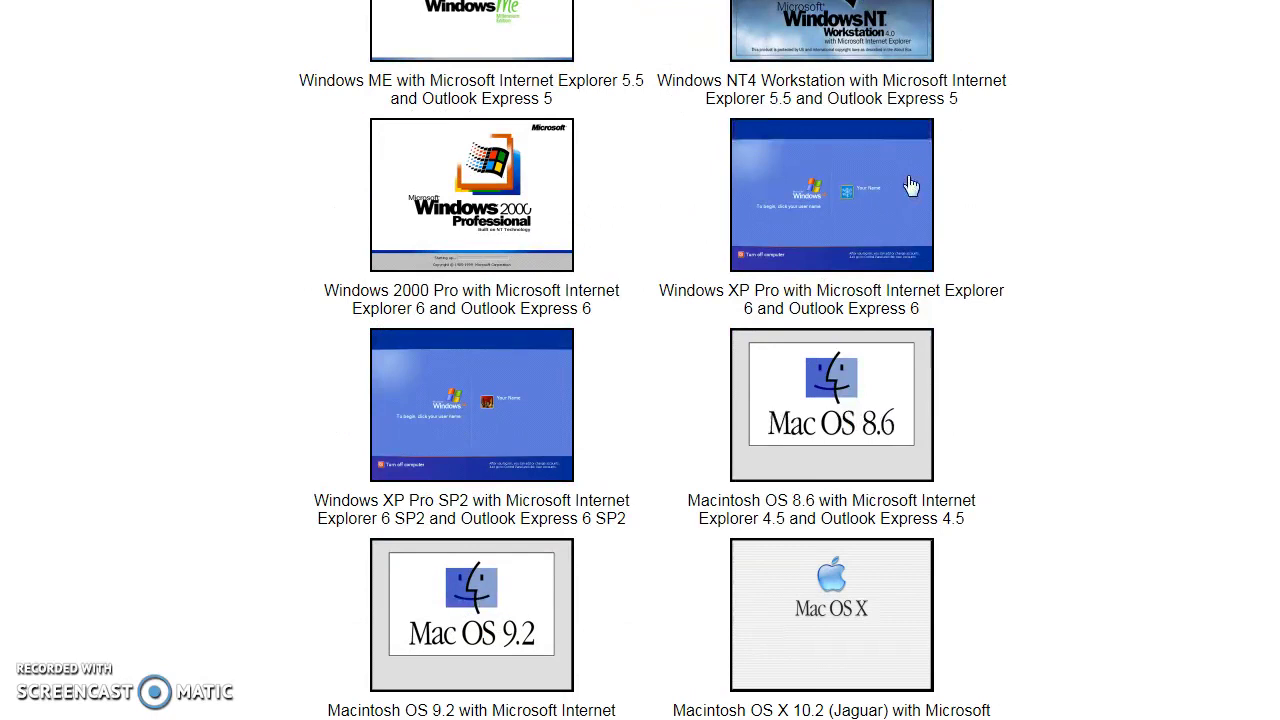
left_click(903, 205)
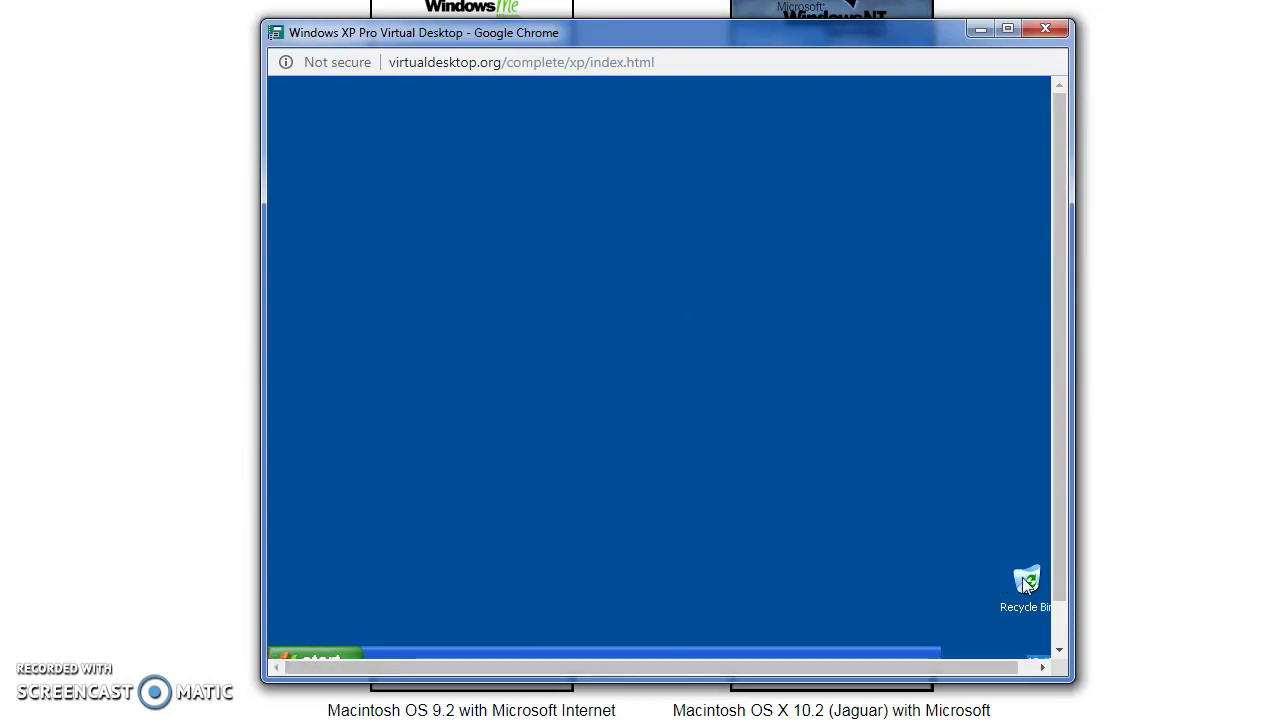
Launch Internet Explorer on the Windows XP Pro virtual desktop, view its blank page, and close the browser.
left_click(290, 615)
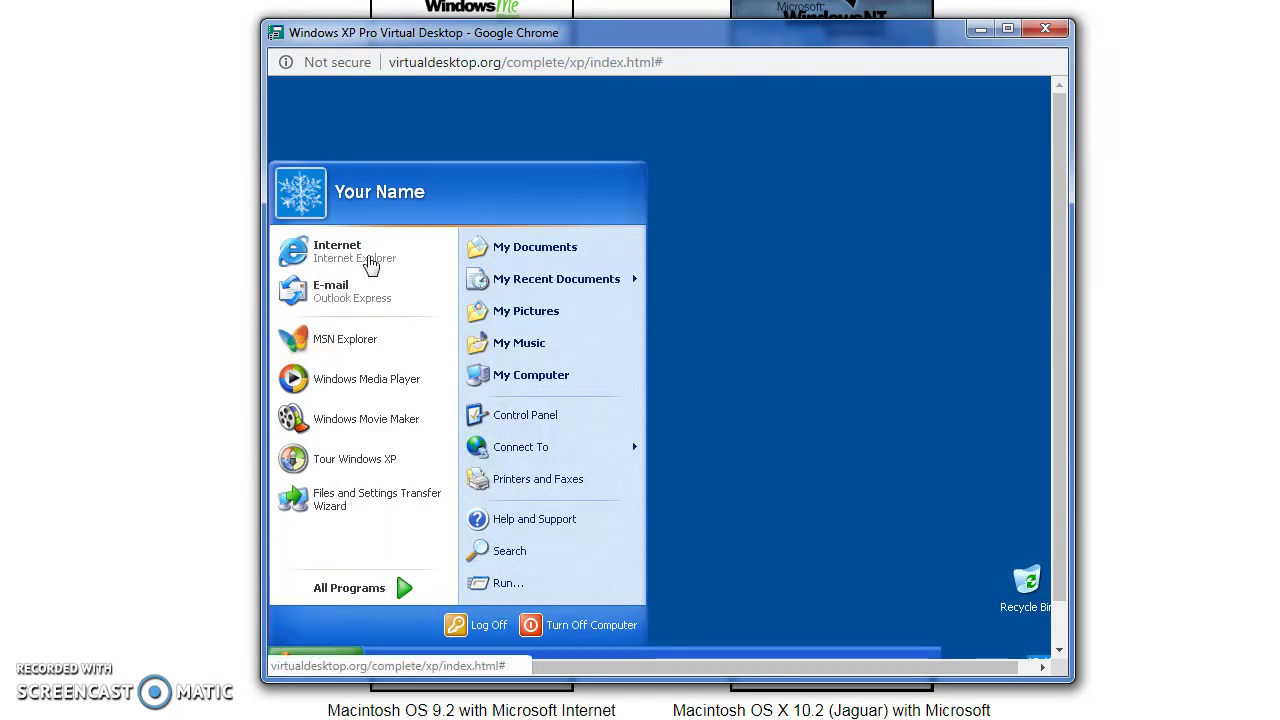
left_click(371, 262)
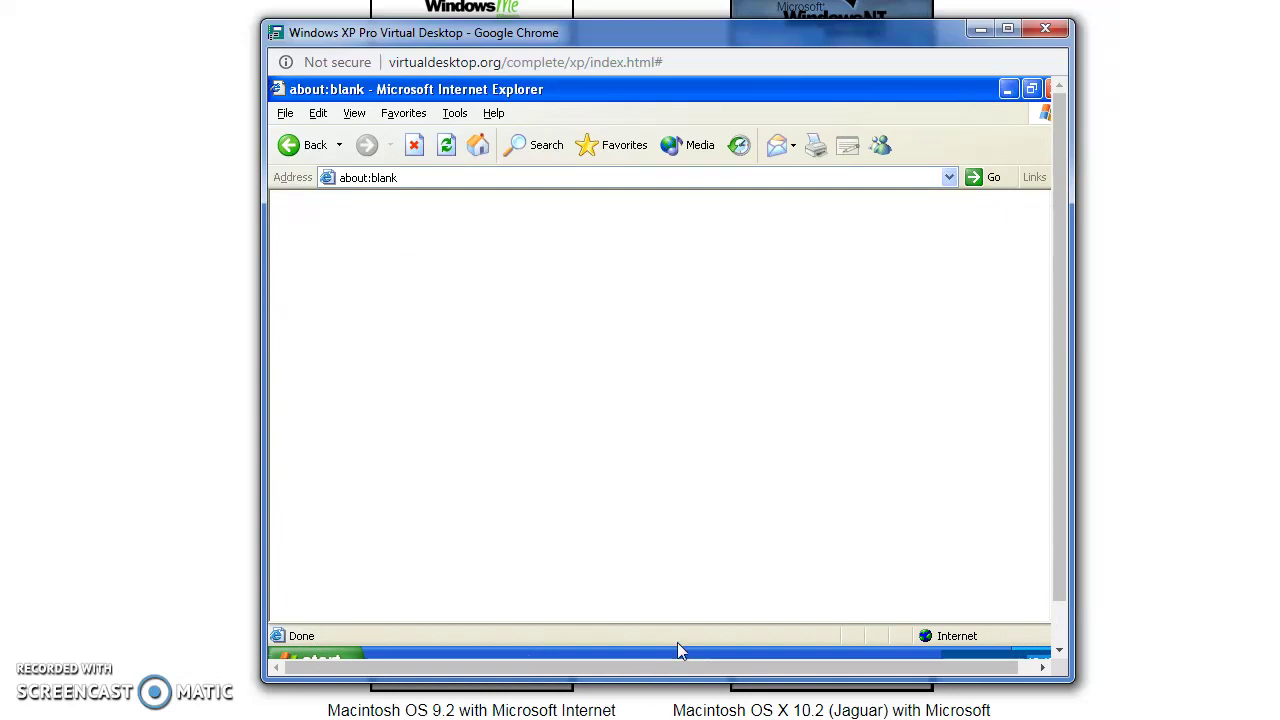
left_click_drag(730, 662, 748, 663)
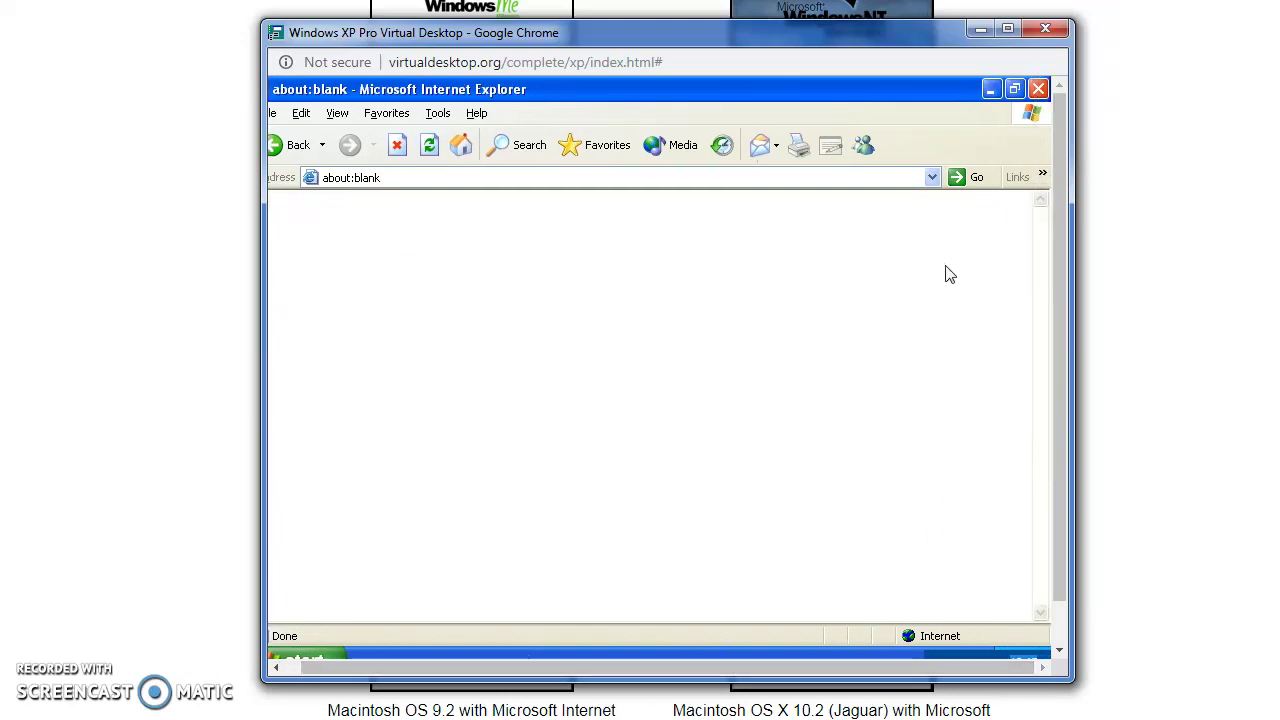
left_click(1039, 89)
Launch Outlook Express on the Windows XP Pro virtual desktop, view its main window, and close it.
left_click_drag(600, 667, 555, 668)
left_click(297, 652)
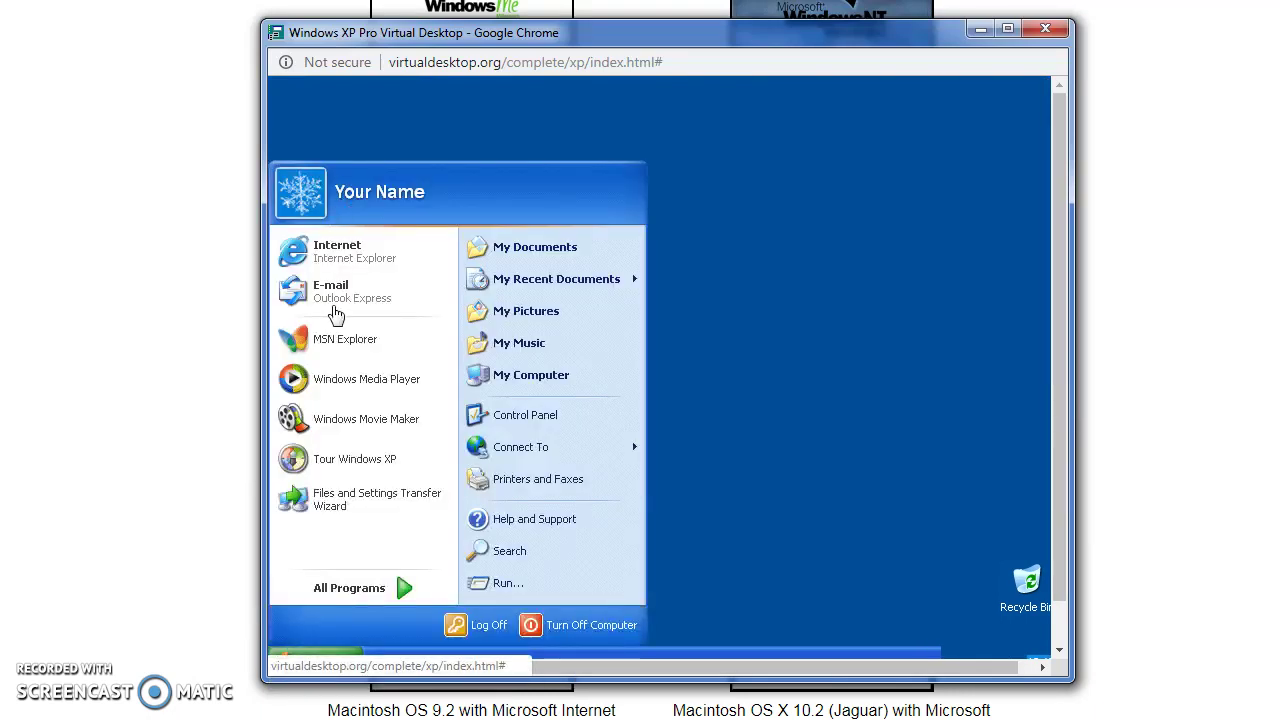
left_click(330, 293)
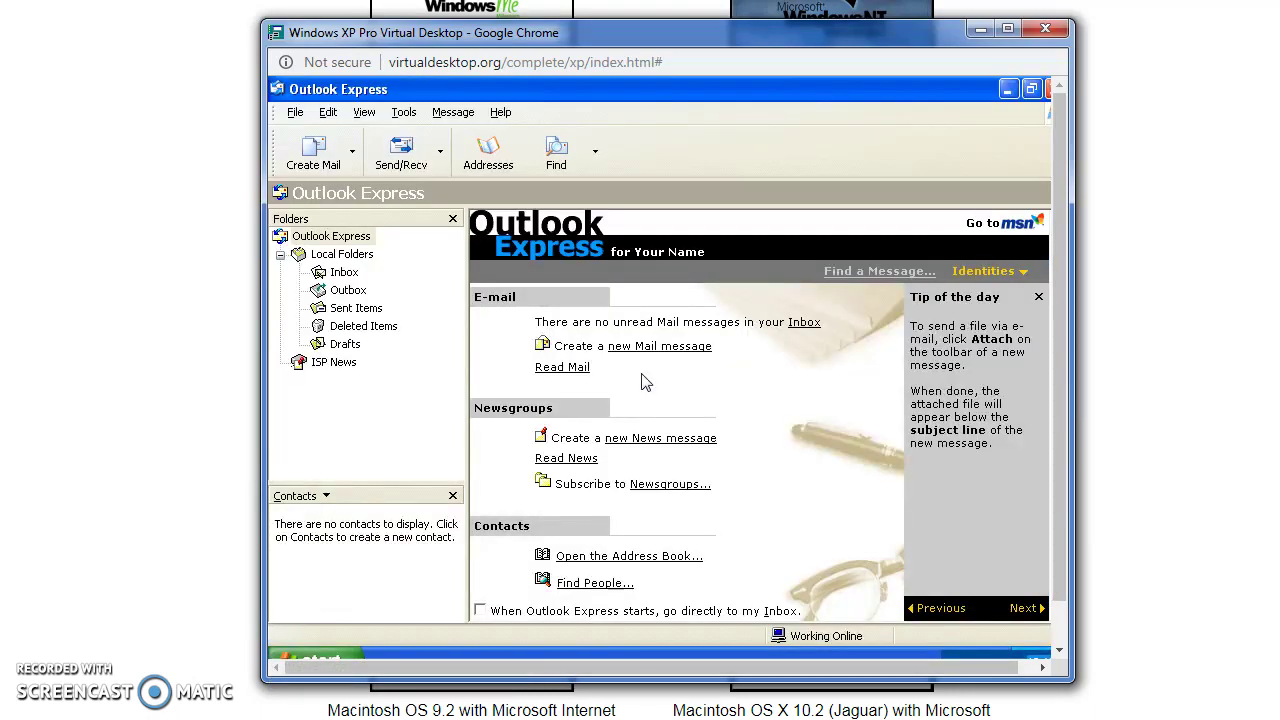
left_click_drag(757, 664, 773, 664)
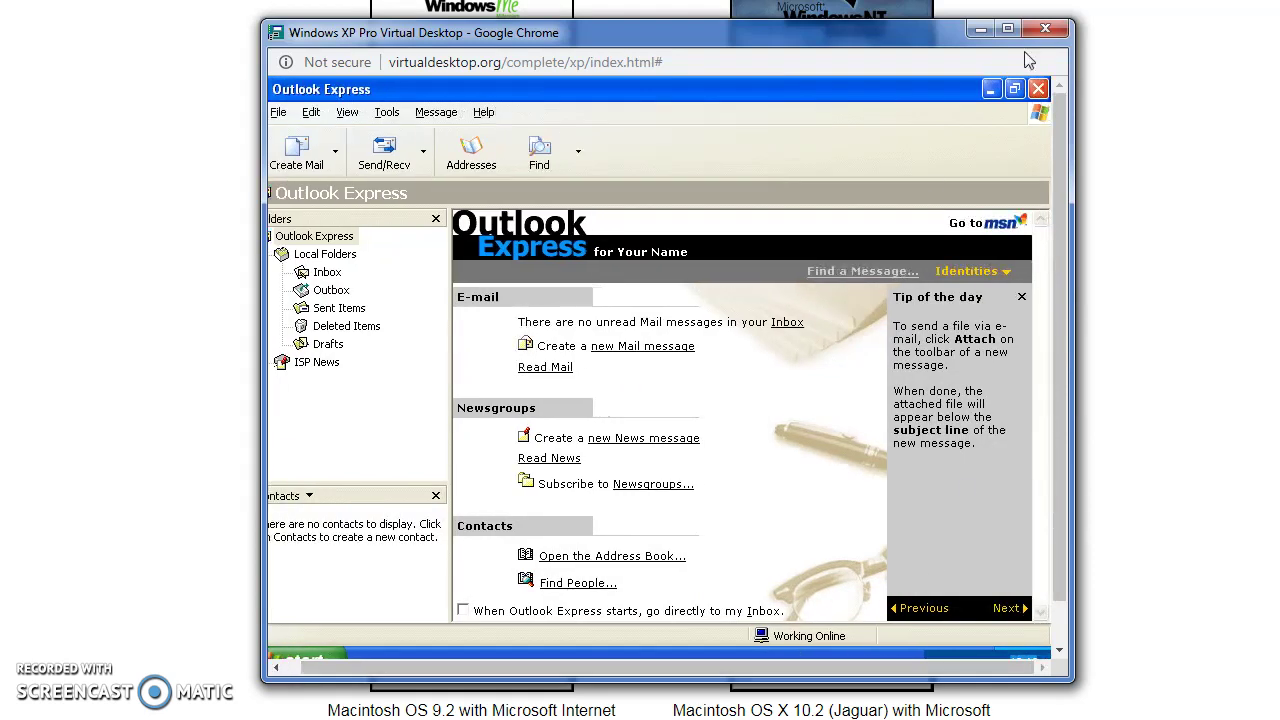
left_click(1038, 88)
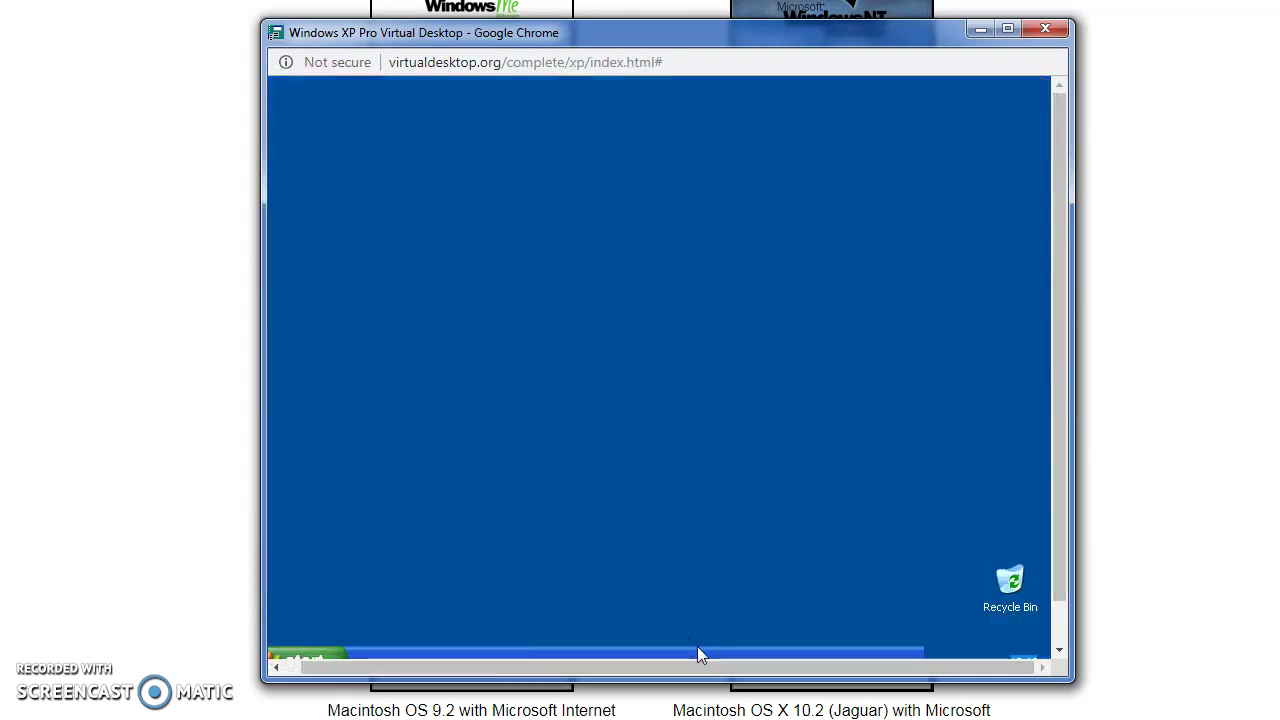
Open Search on the Windows XP Pro virtual desktop, view the Search Companion, and close the Search Results window.
scroll(700, 654, "down", 1)
left_click_drag(586, 662, 363, 613)
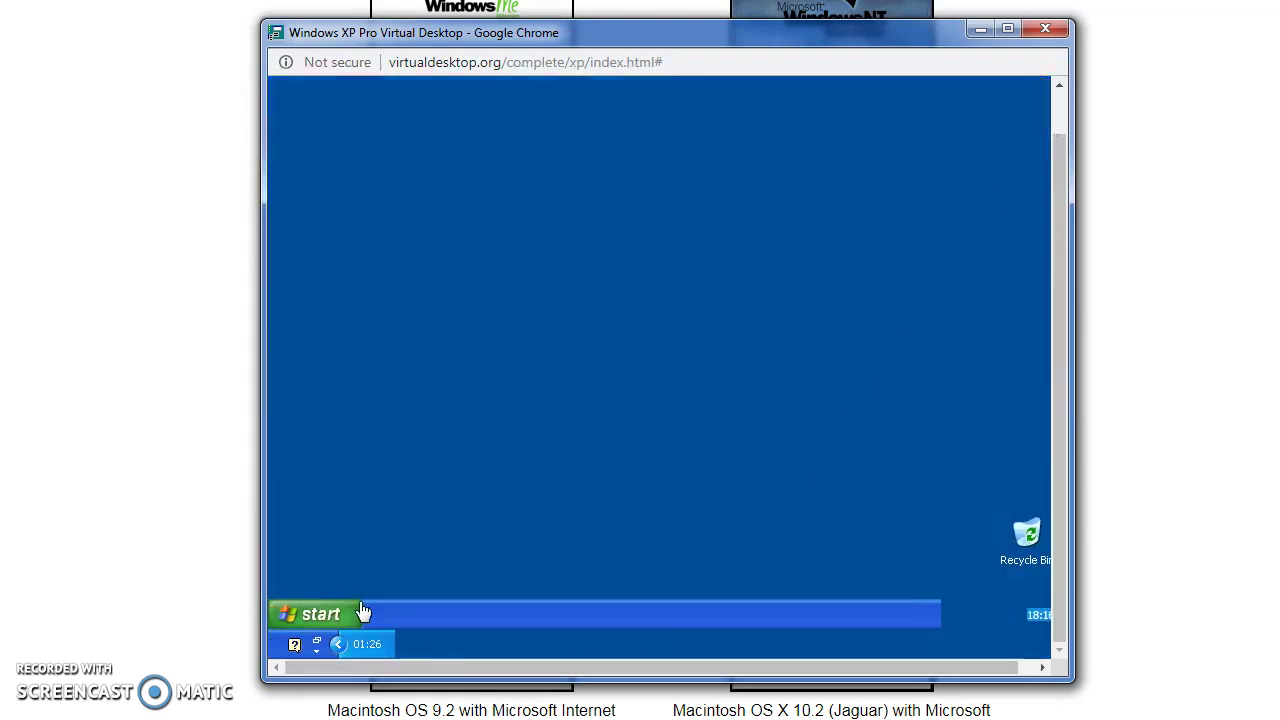
left_click(363, 613)
left_click(277, 444)
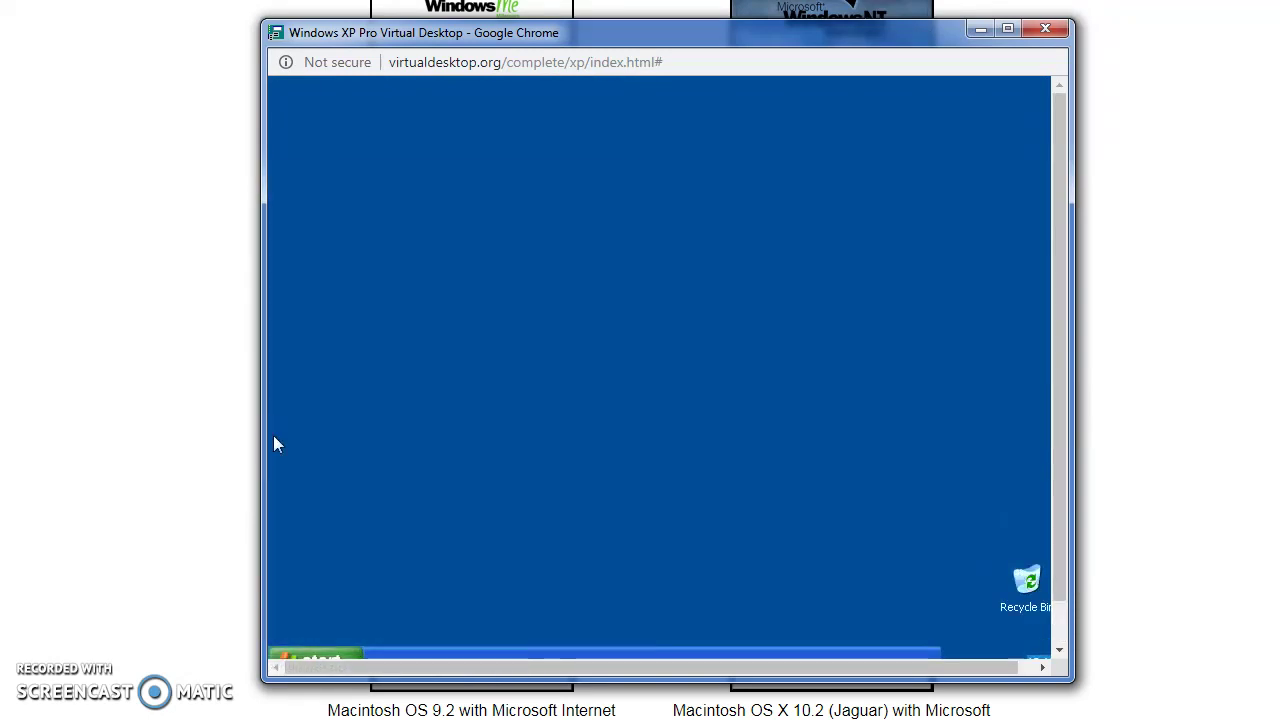
left_click(316, 657)
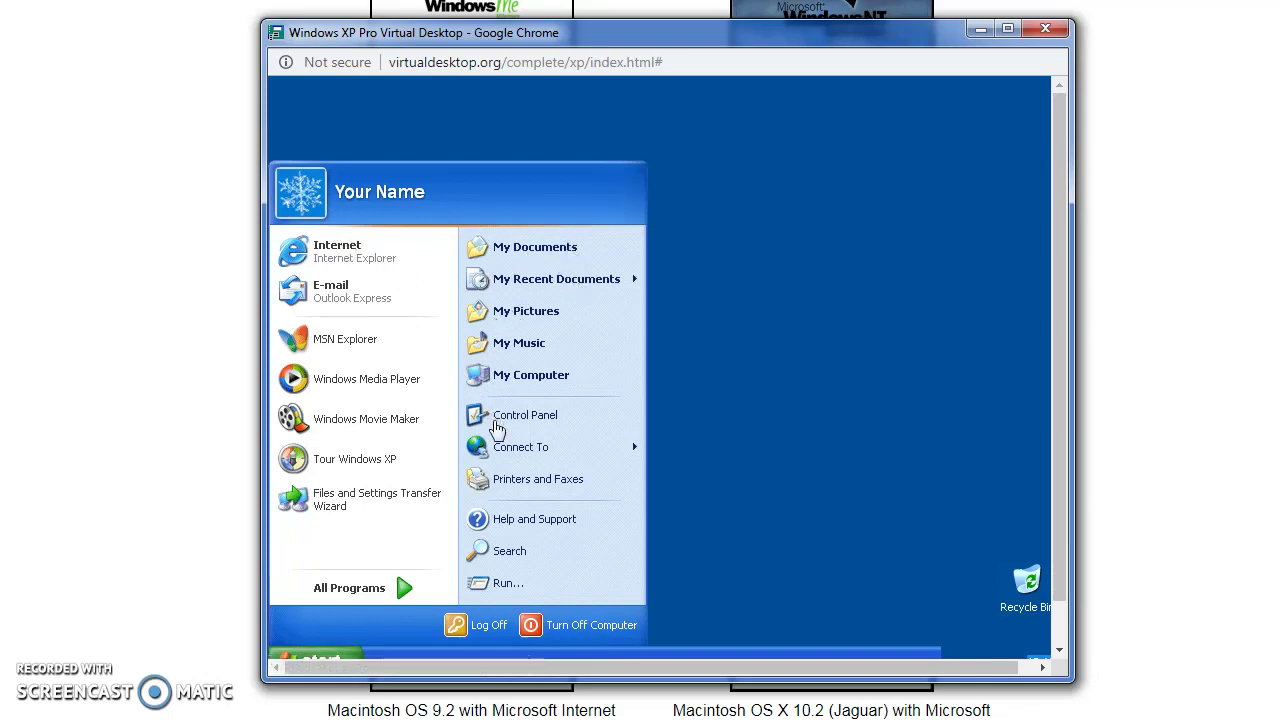
mouse_move(540, 462)
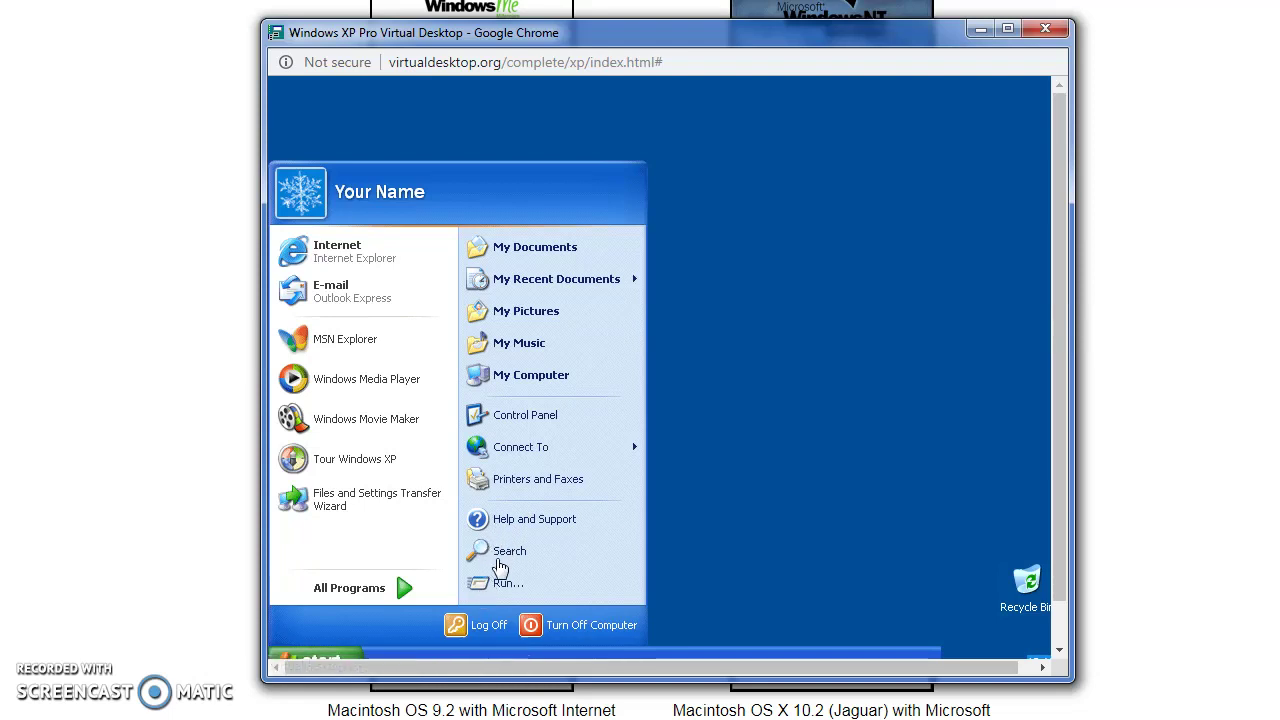
left_click(493, 552)
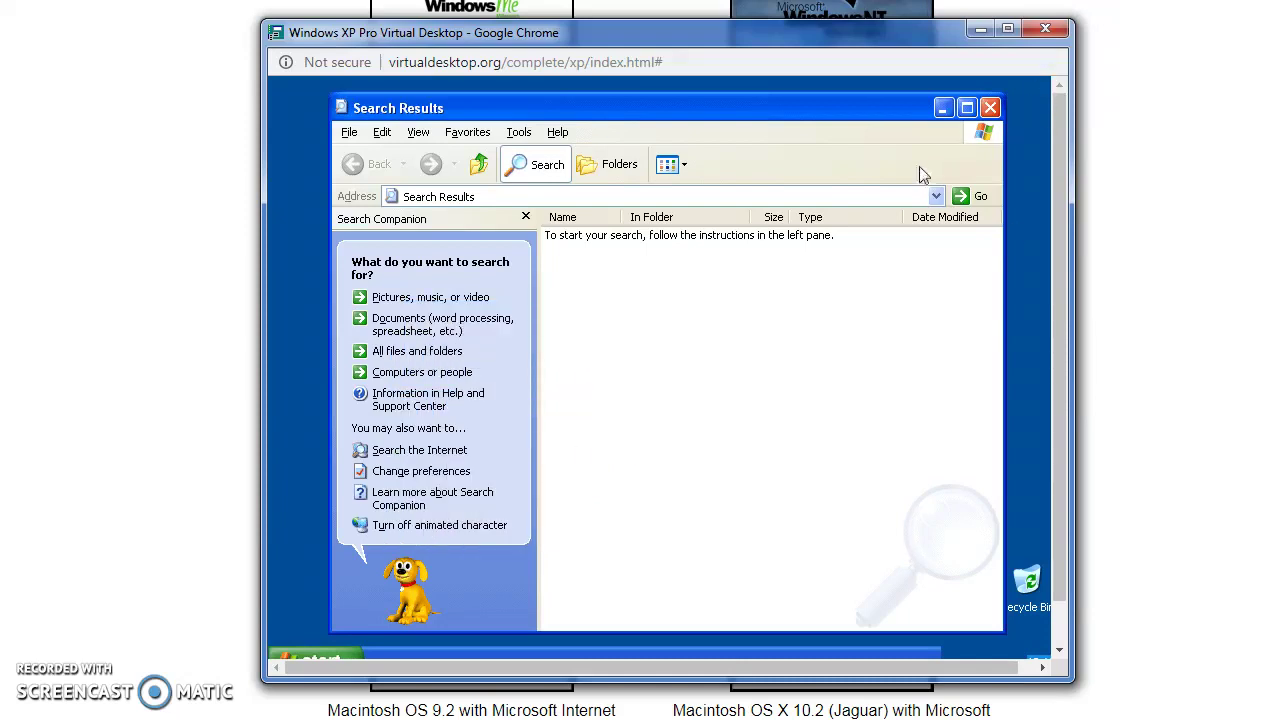
left_click(990, 108)
Run inetwiz on the Windows XP Pro virtual desktop, view the Internet Connection Wizard, and cancel it.
left_click(320, 651)
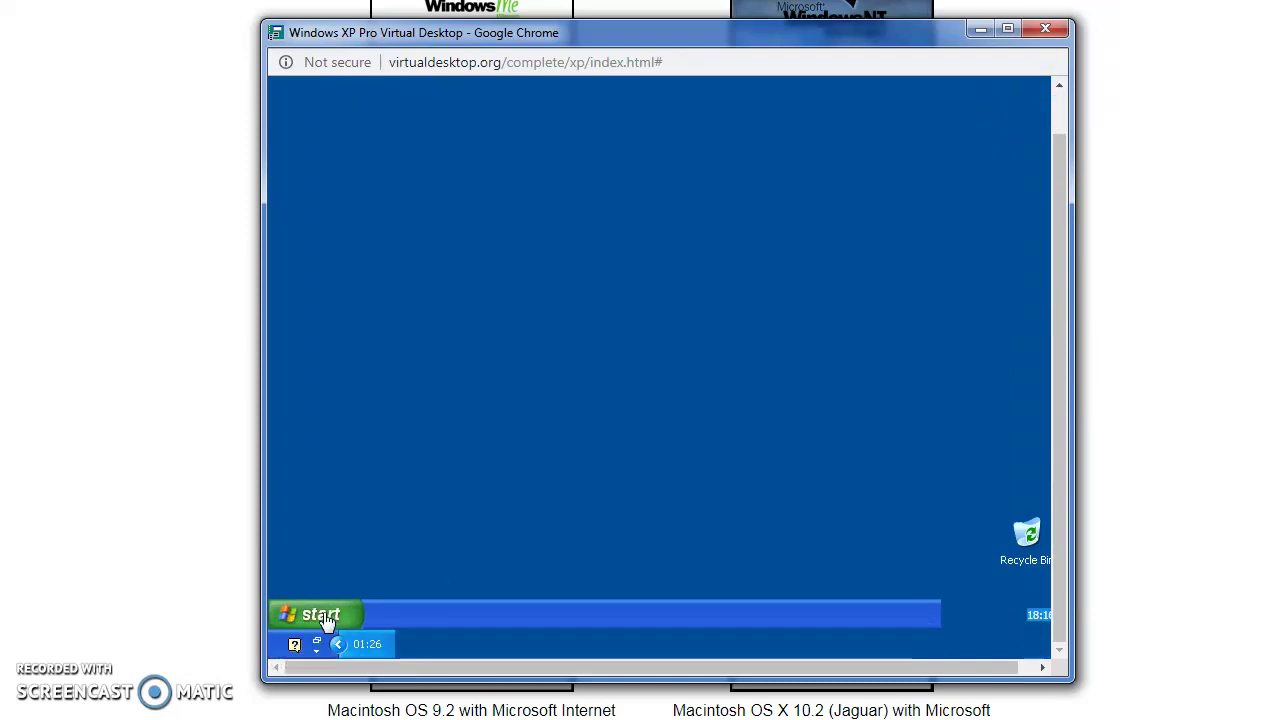
left_click(500, 580)
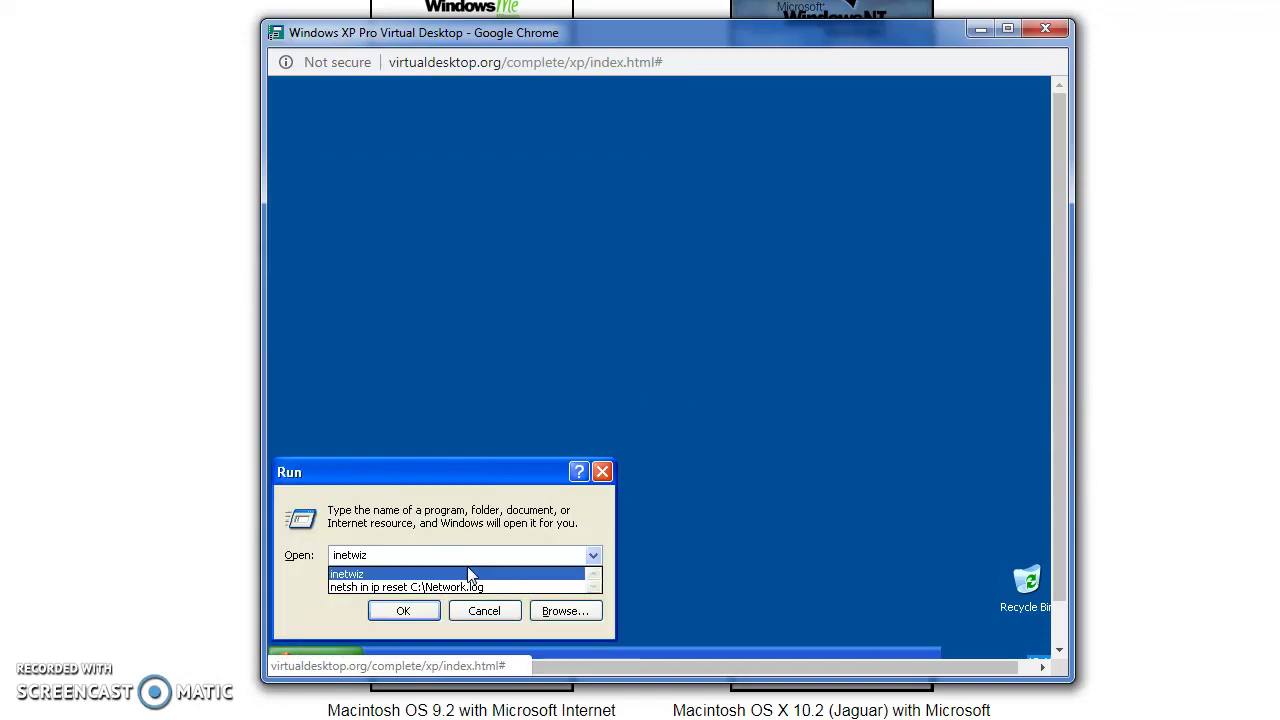
left_click(412, 612)
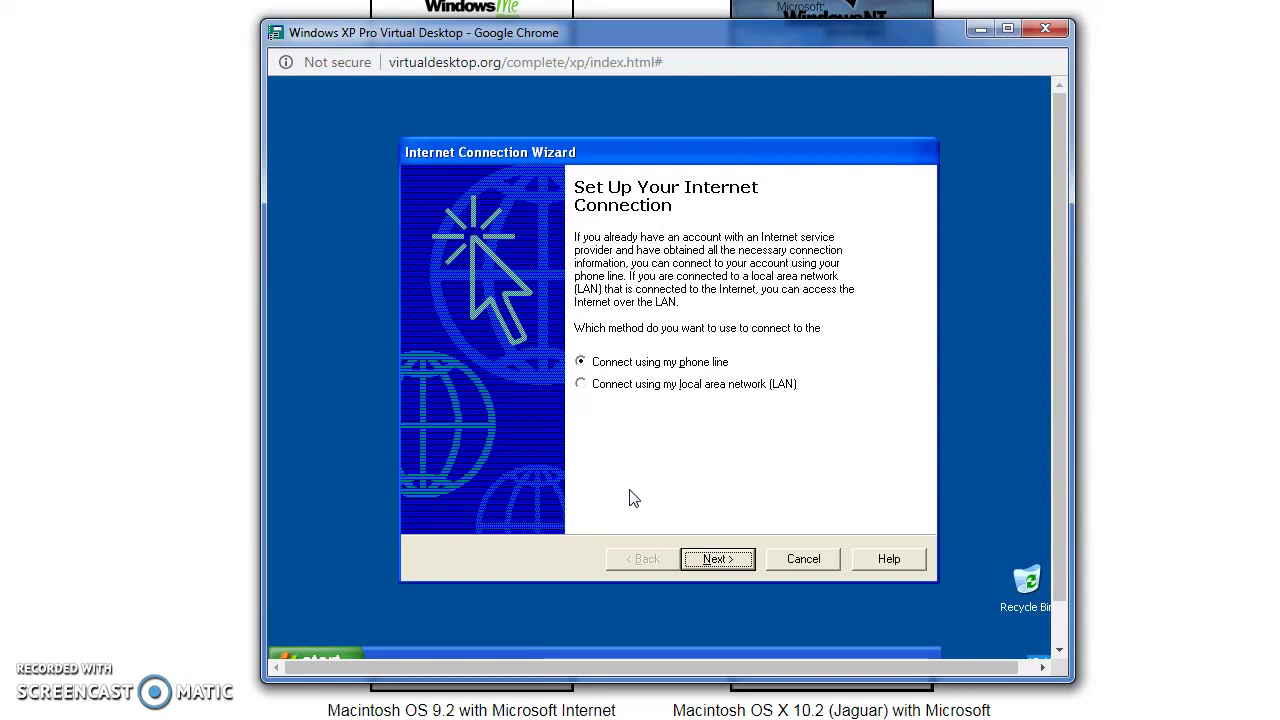
left_click(816, 562)
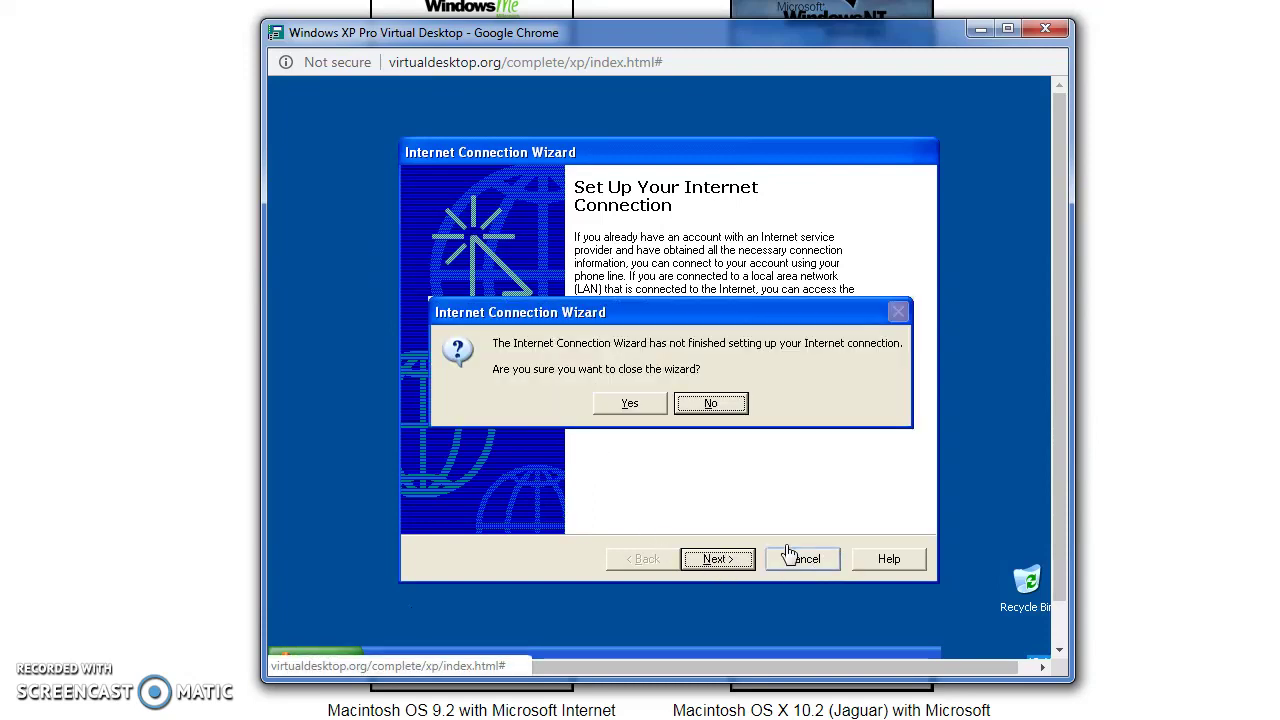
left_click(640, 404)
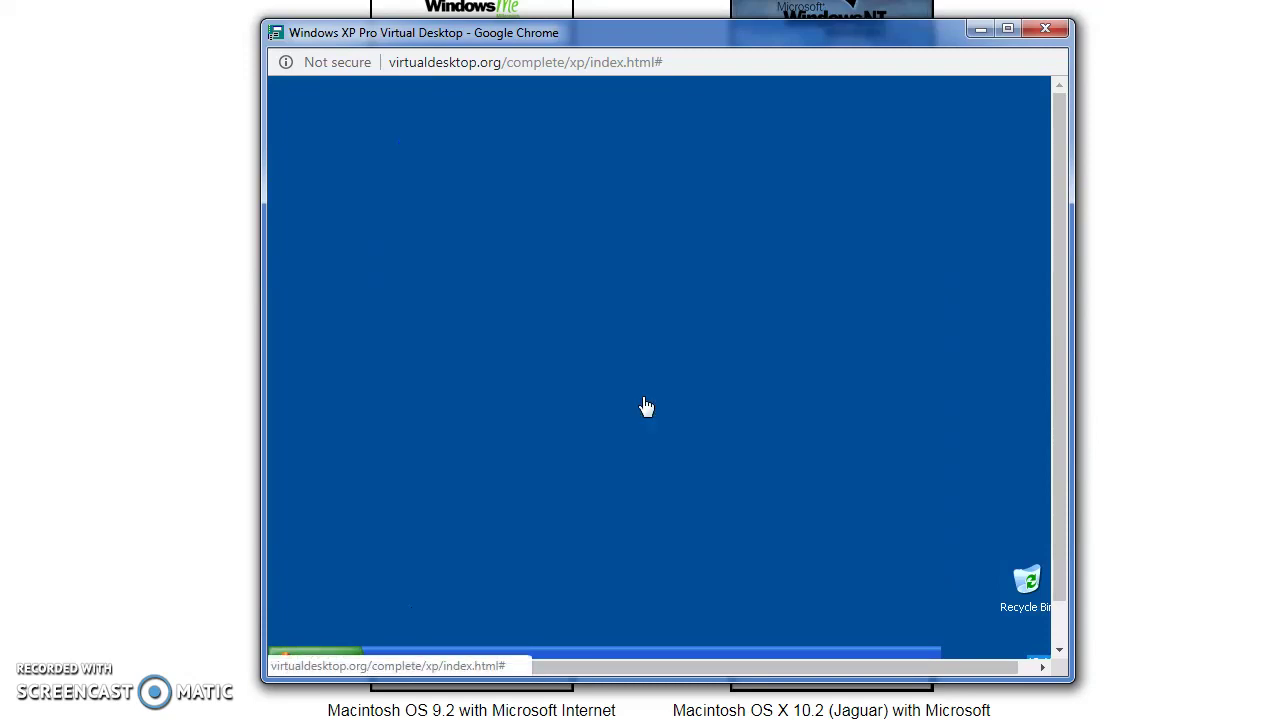
View the Windows XP Pro Start menu once more and close the virtual desktop's browser window.
left_click(322, 660)
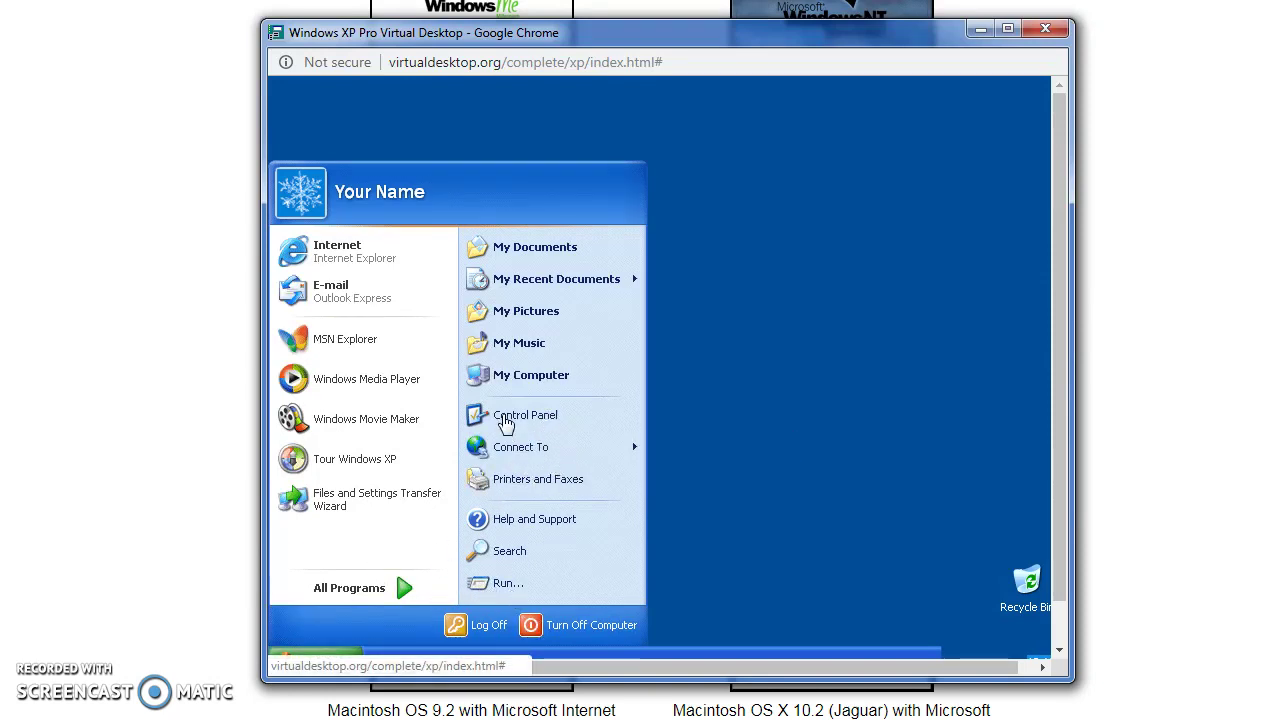
scroll(921, 24, "down", 1)
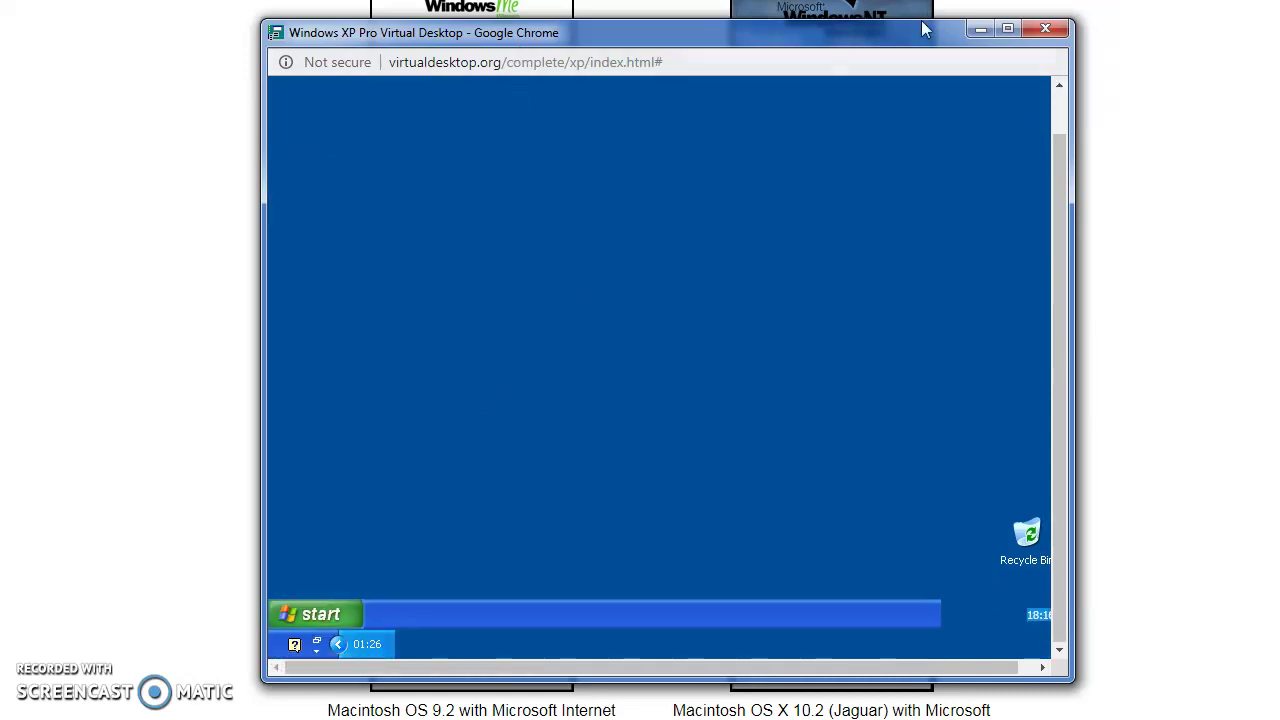
left_click(1044, 32)
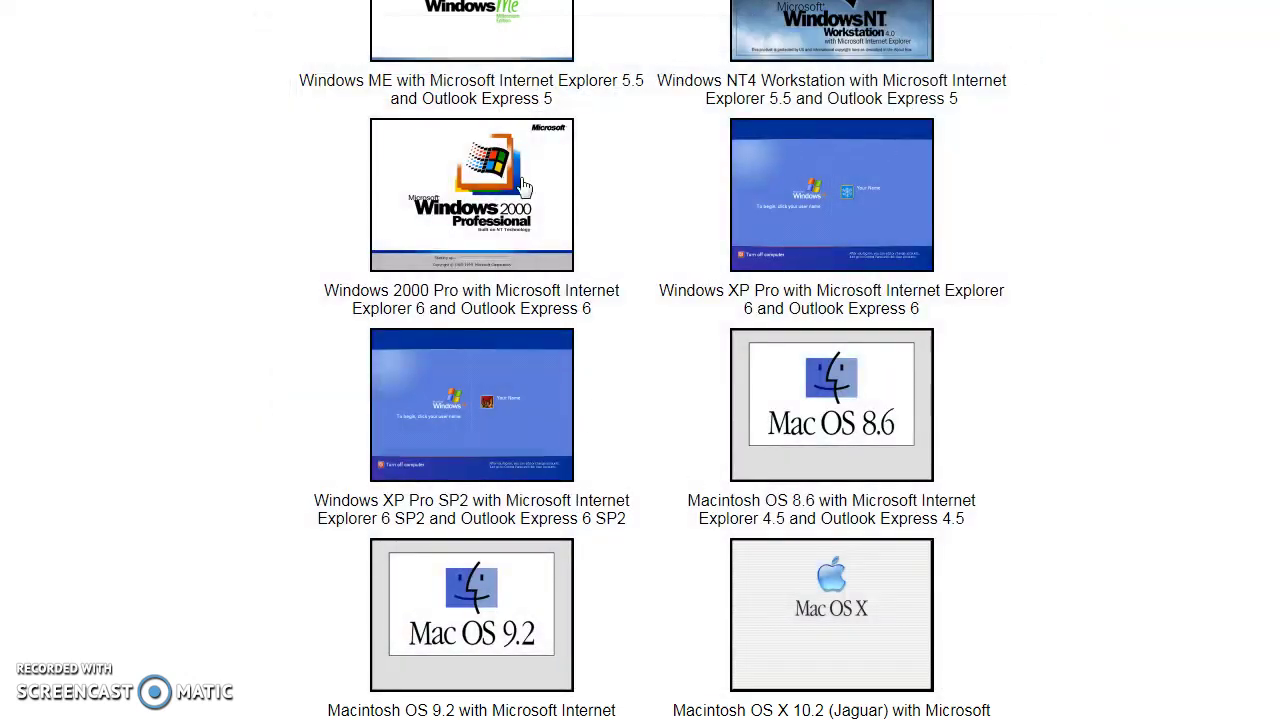
Look over the list of complete virtual desktops and copy the page's web address.
scroll(755, 480, "up", 6)
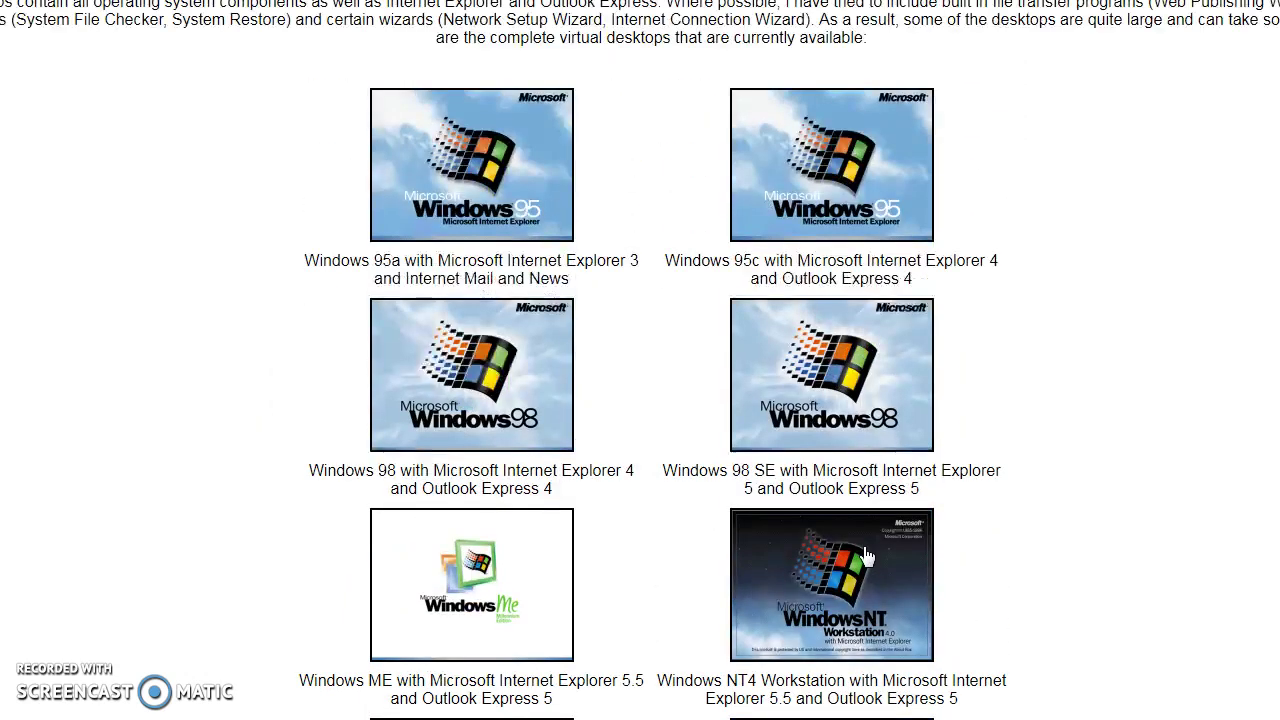
scroll(828, 465, "down", 8)
scroll(828, 465, "up", 7)
scroll(605, 290, "down", 5)
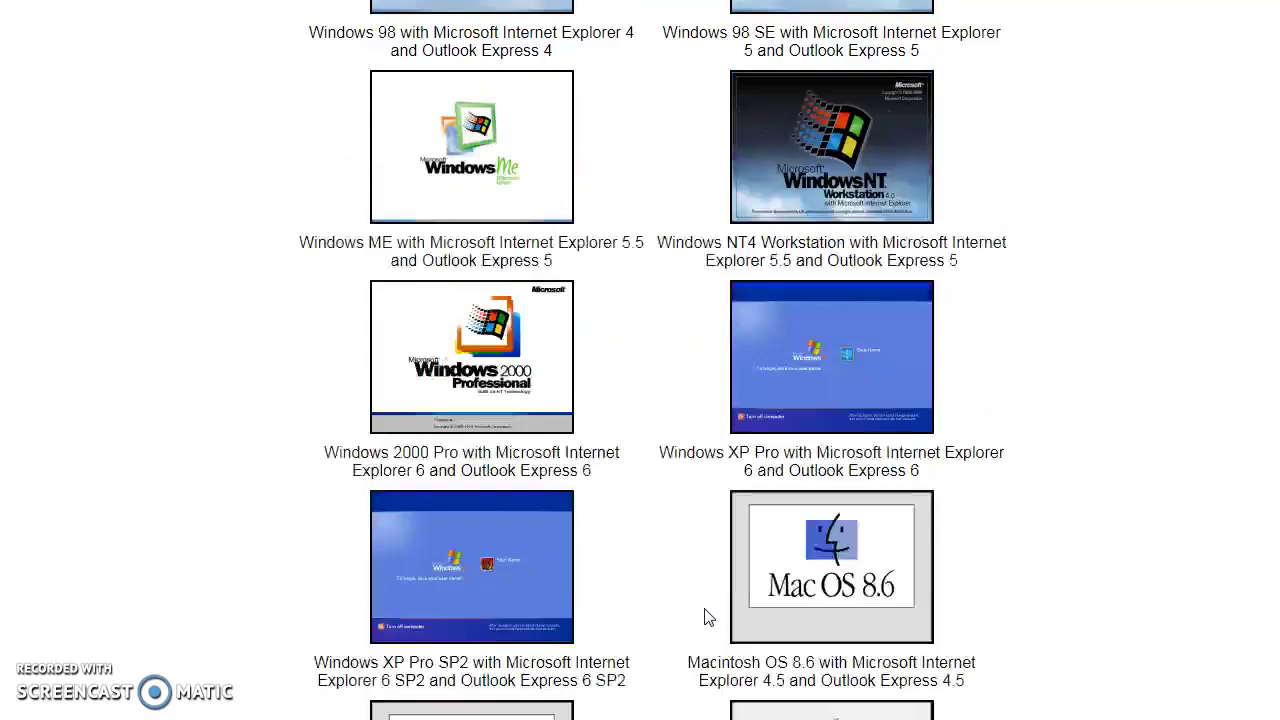
scroll(706, 614, "up", 5)
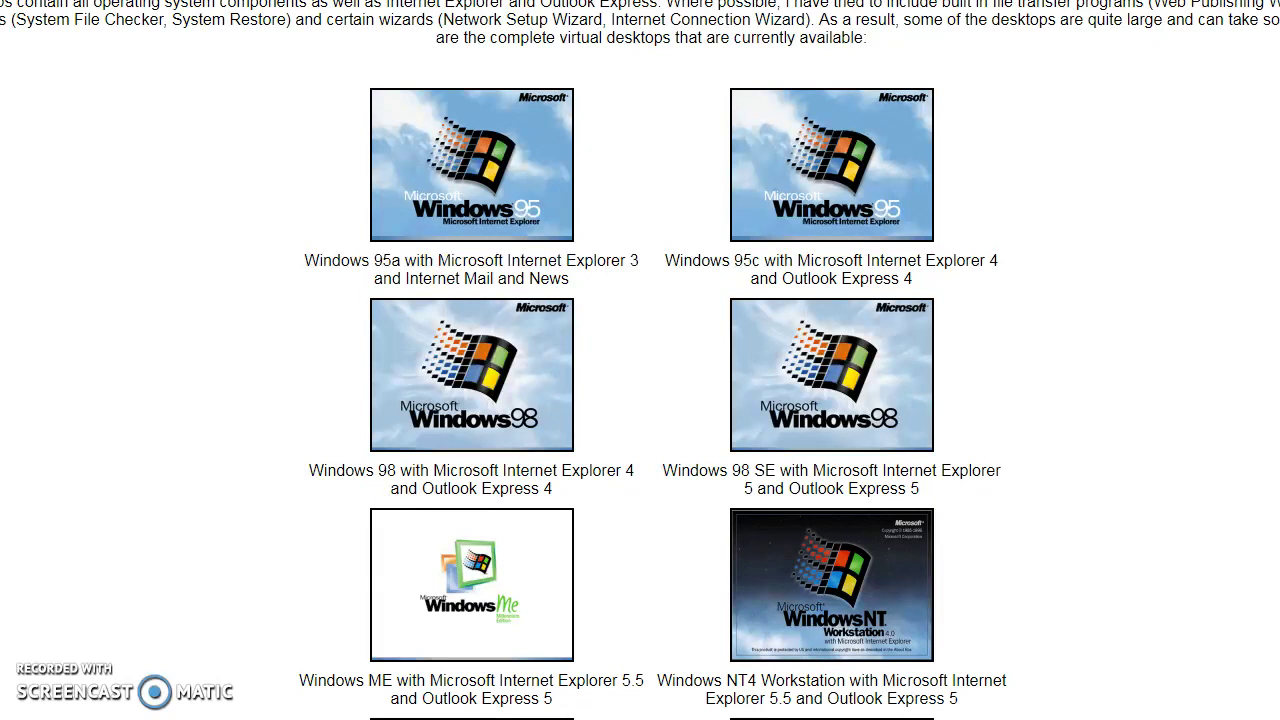
right_click(272, 0)
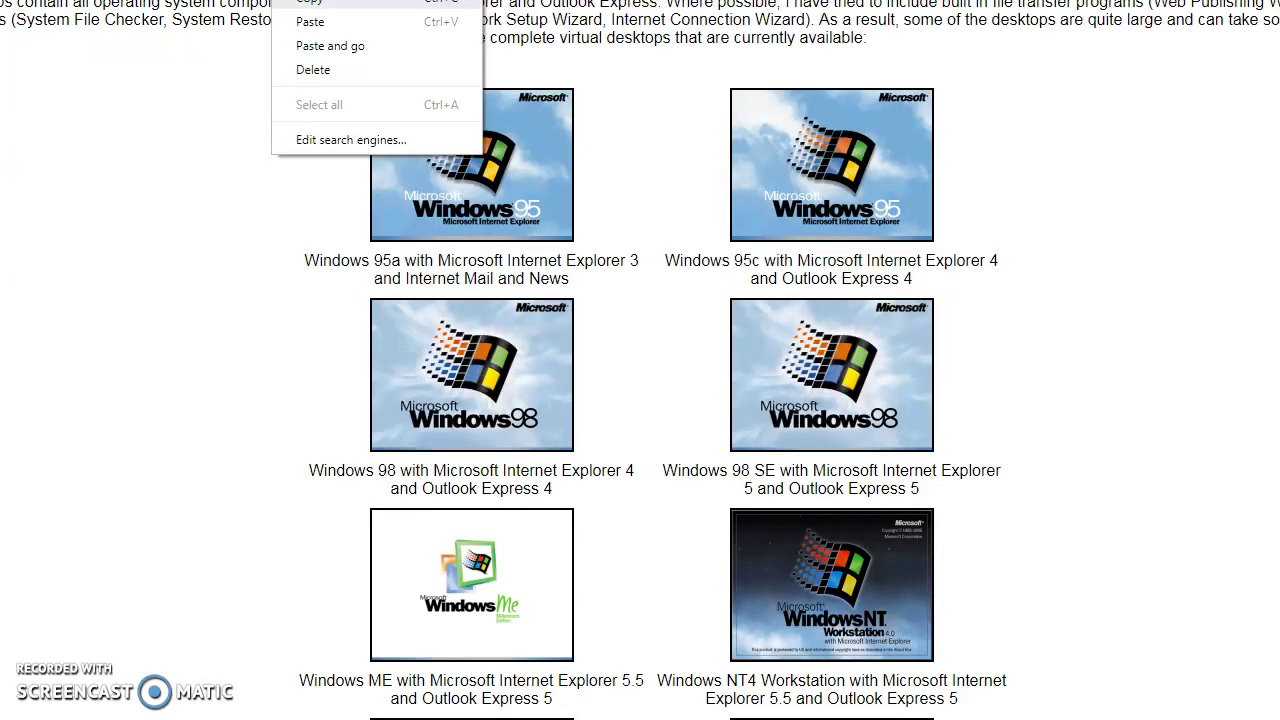
left_click(306, 1)
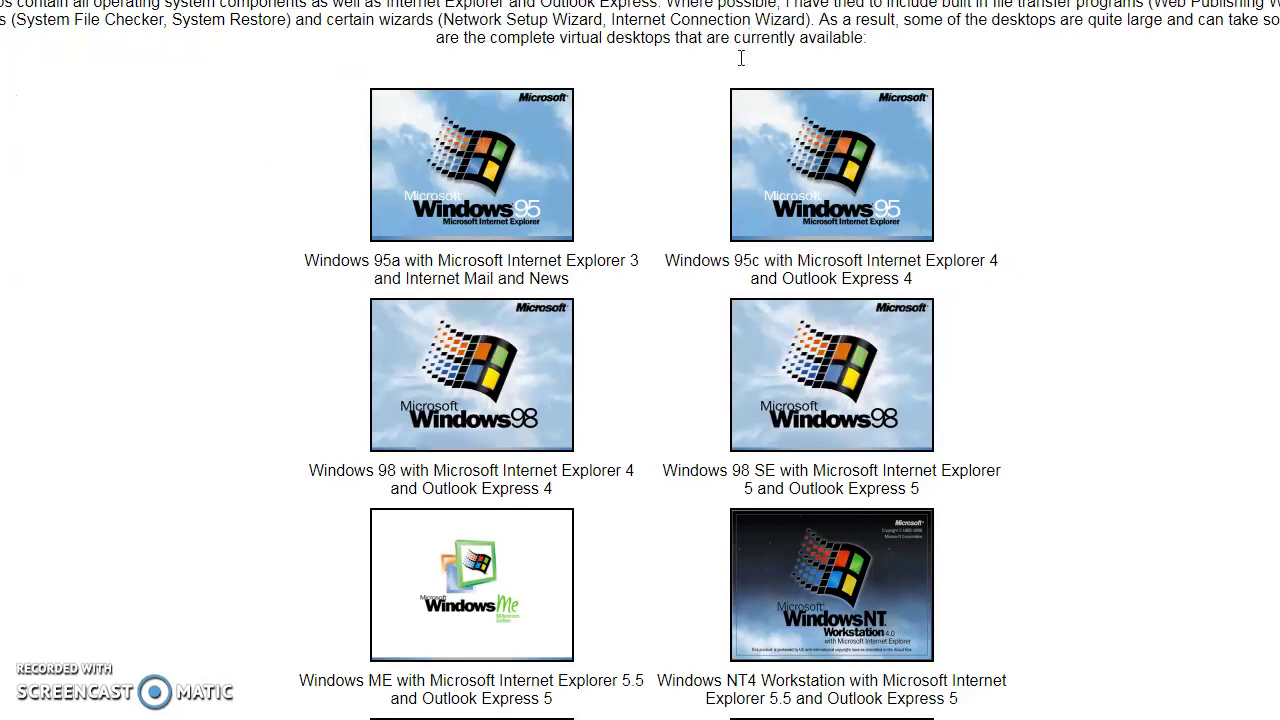
Examine the virtual desktop list from Windows ME down to Macintosh OS X 10.4 (Tiger).
scroll(934, 155, "down", 5)
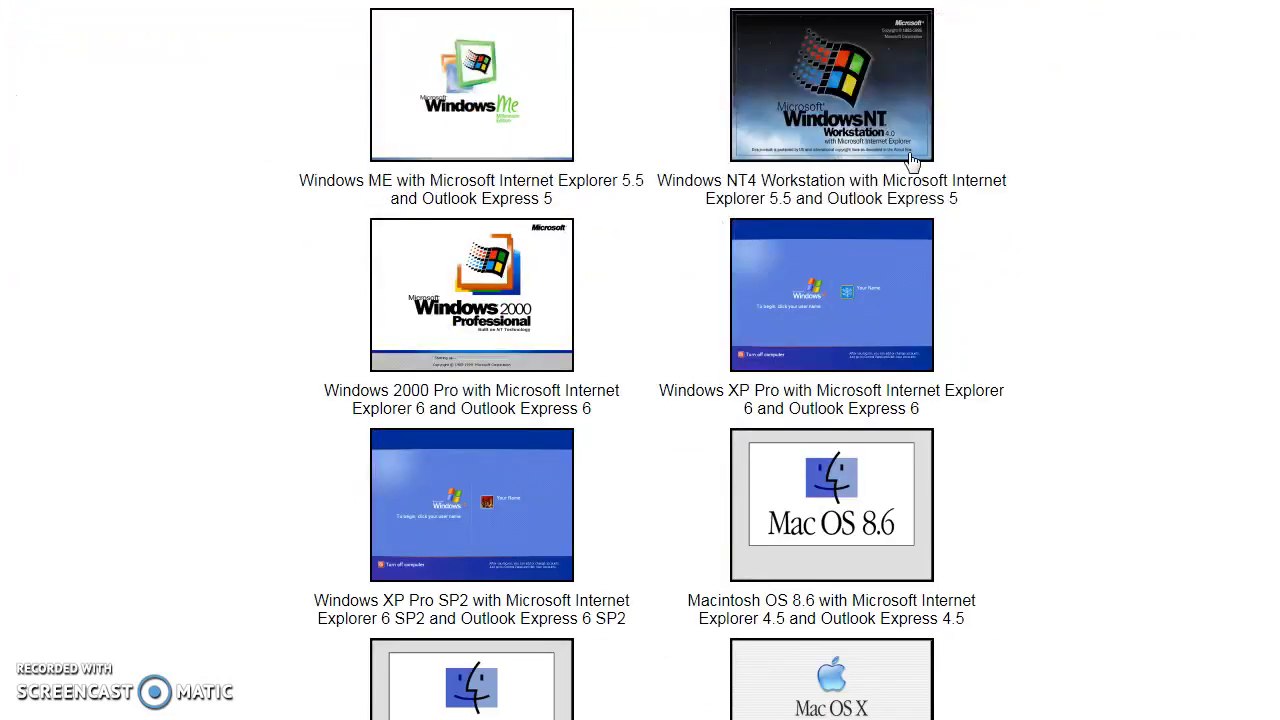
scroll(913, 158, "down", 3)
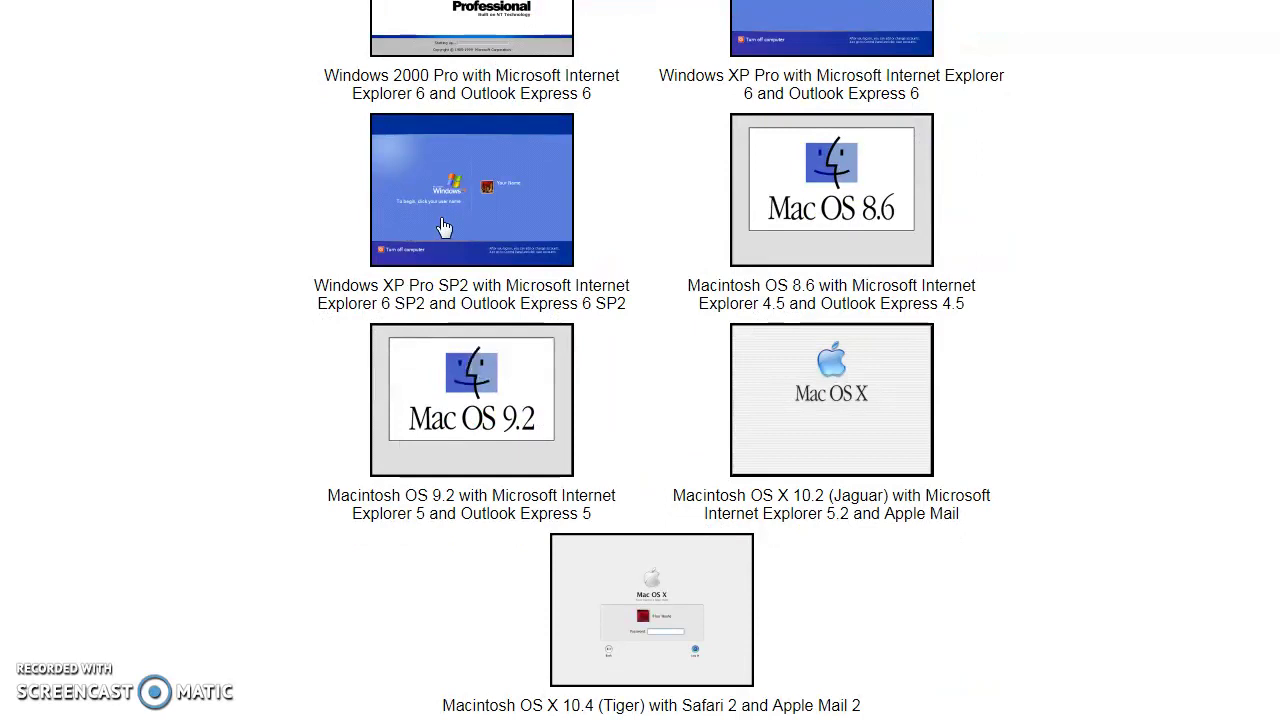
scroll(1228, 266, "up", 3)
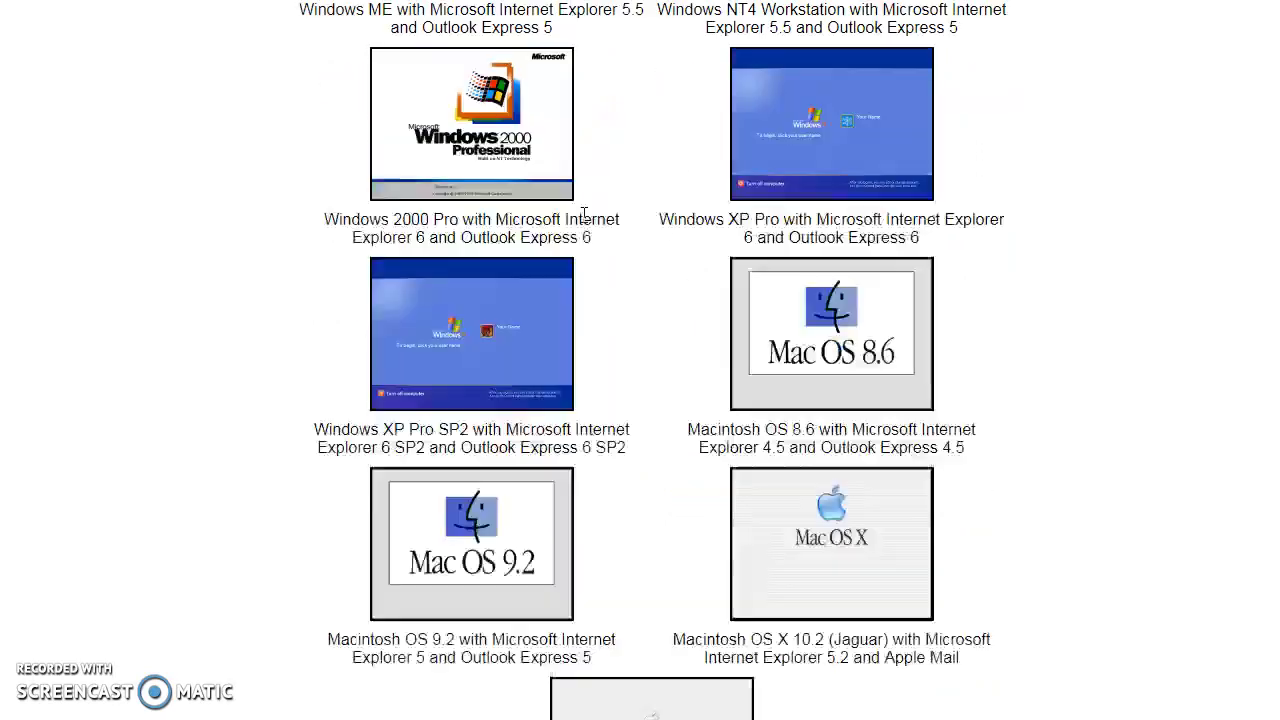
scroll(1214, 37, "down", 3)
scroll(560, 305, "up", 1)
scroll(503, 366, "up", 7)
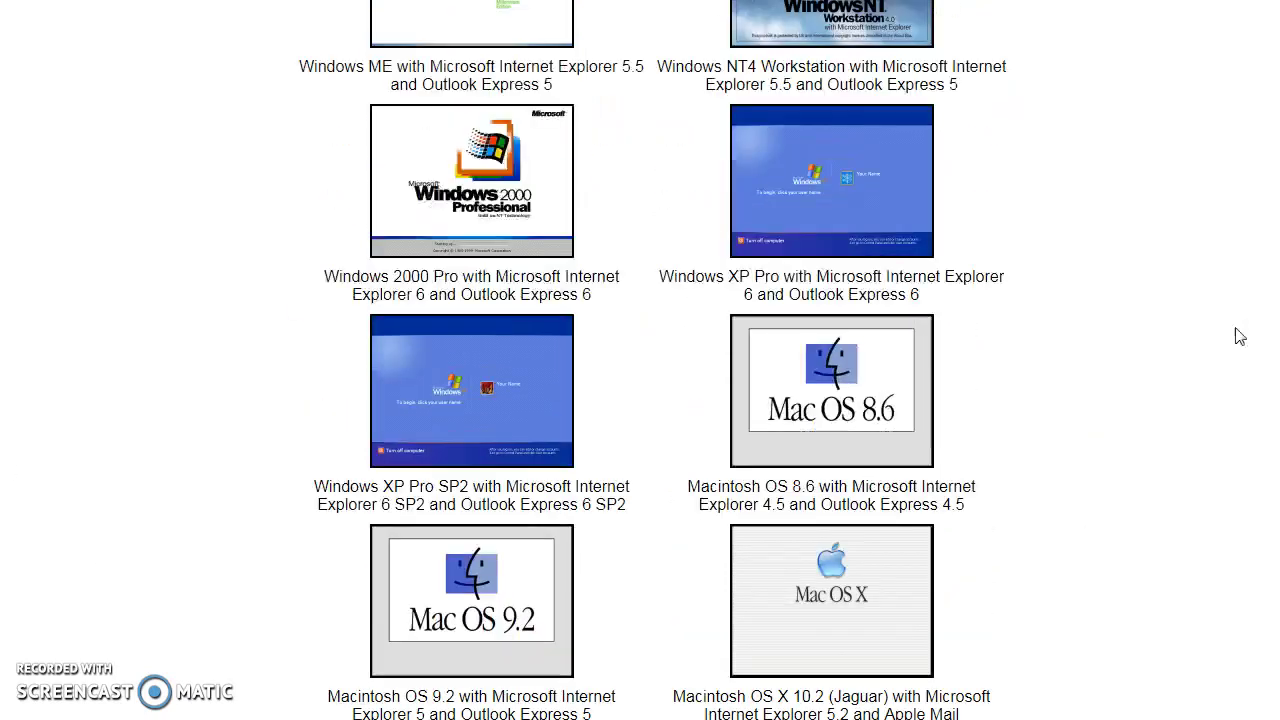